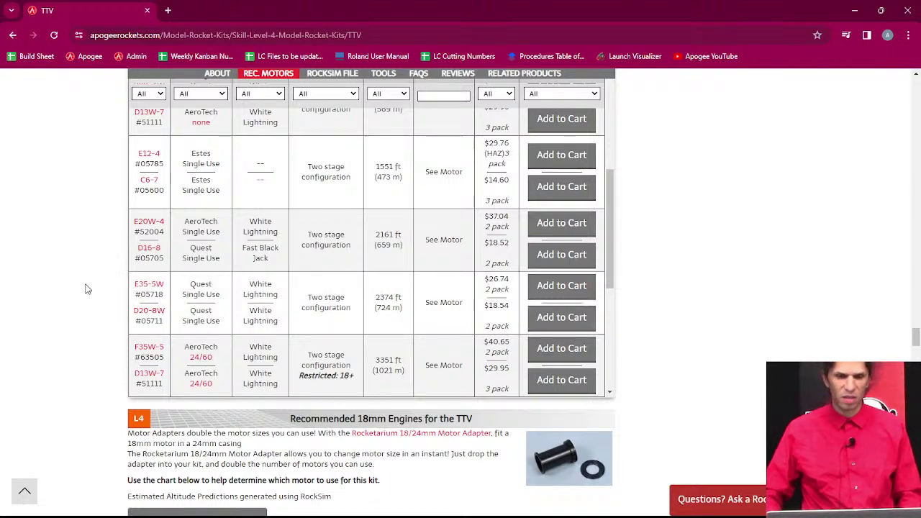
# - Open the store's Contact Form from the links in the footer of the TTV kit page
pyautogui.scroll(5, 431, 183)
pyautogui.scroll(-5, 433, 184)
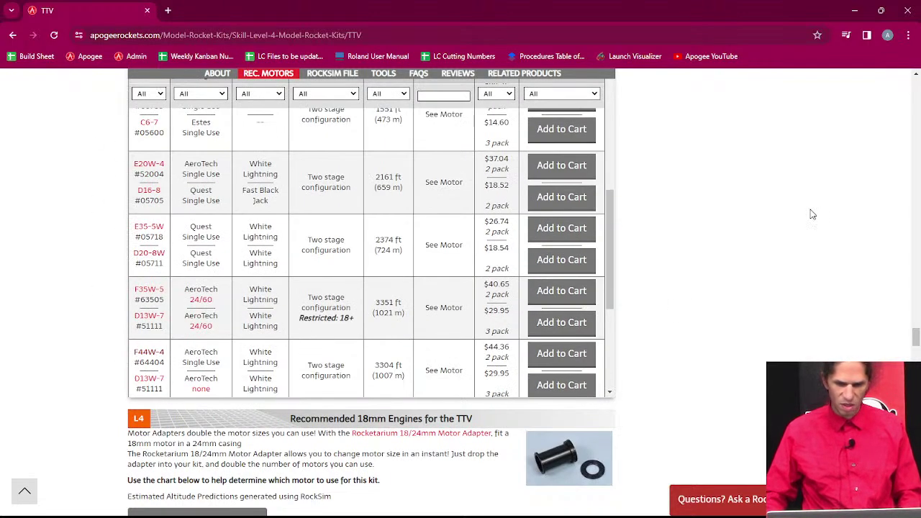
pyautogui.scroll(-5, 810, 212)
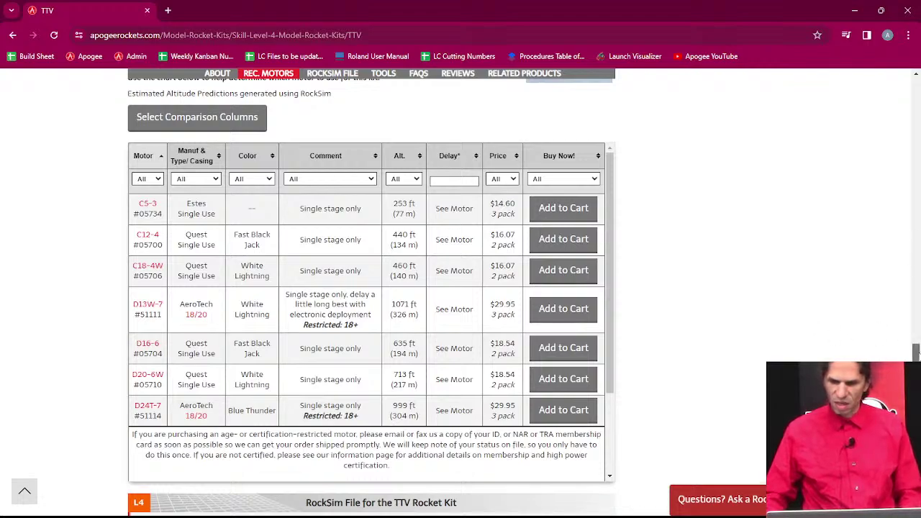
pyautogui.moveTo(912, 354); pyautogui.dragTo(913, 512)
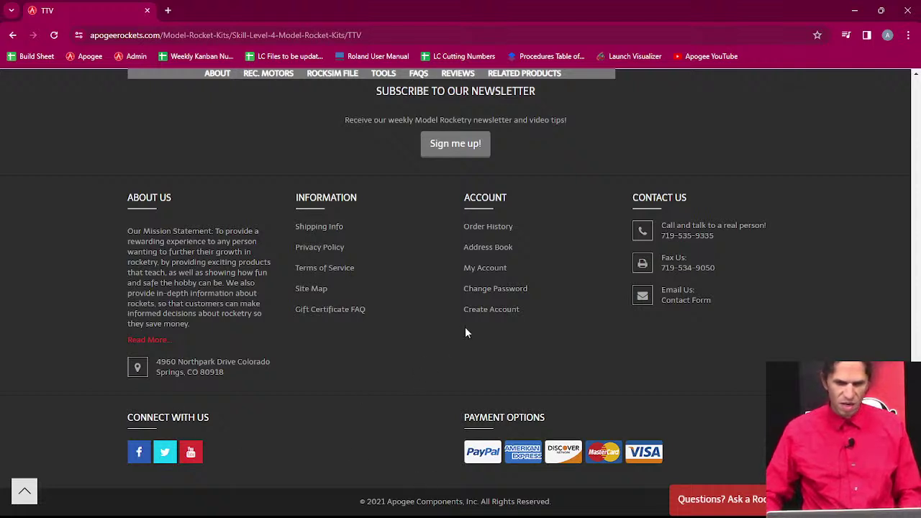
pyautogui.click(691, 302)
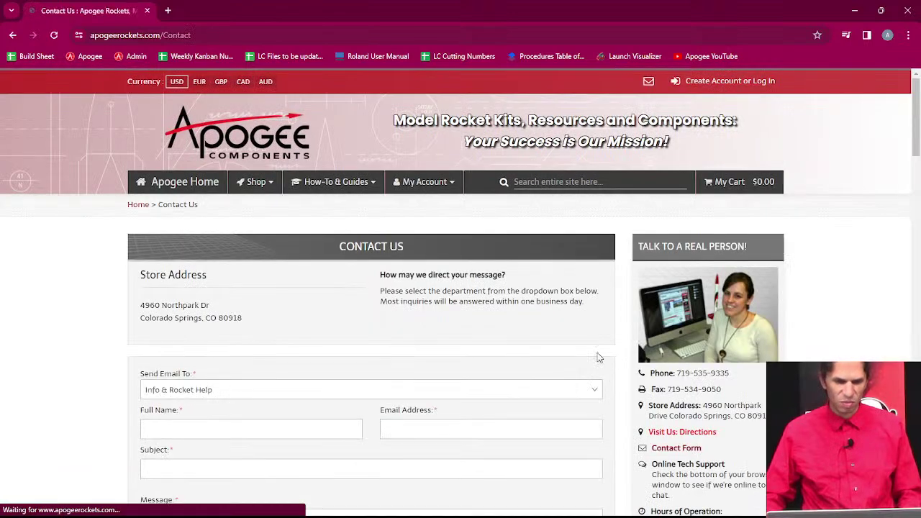
# - Look over the Contact Us form, from the department selection down to the image attachment and captcha fields
pyautogui.scroll(-3, 434, 343)
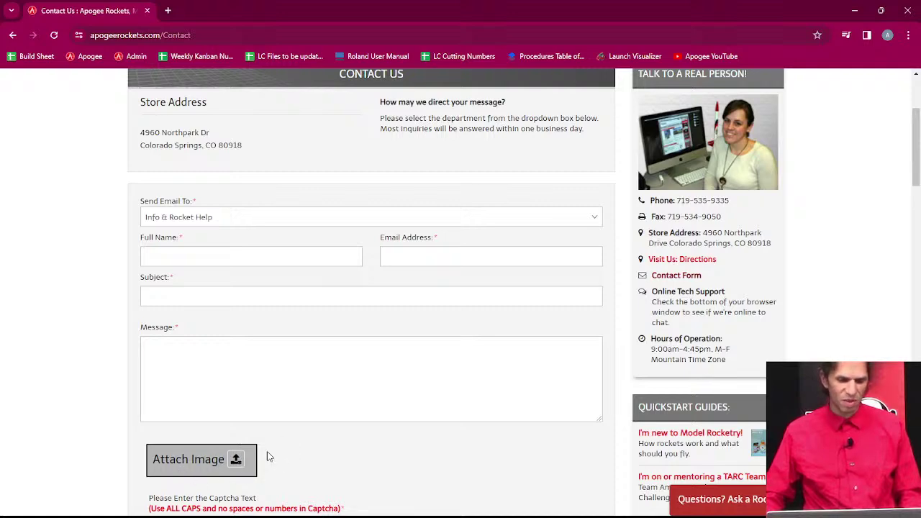
pyautogui.scroll(-2, 269, 456)
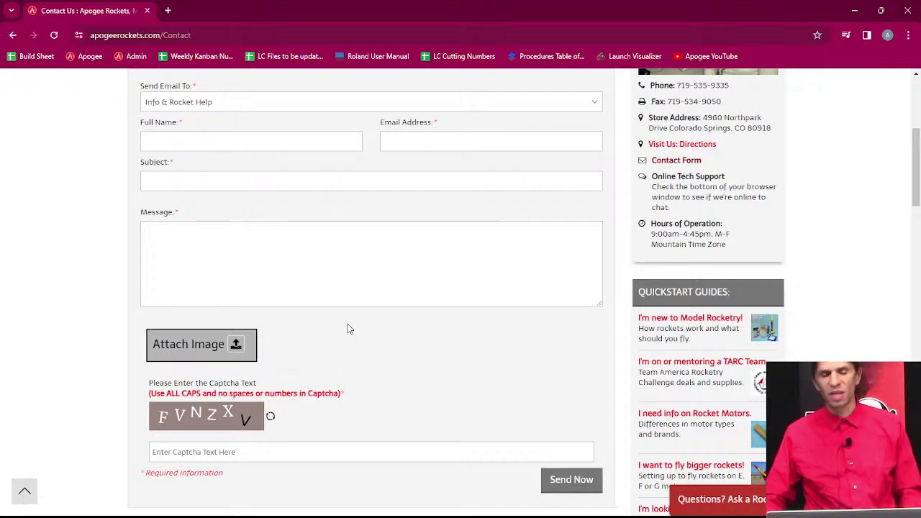
pyautogui.scroll(1, 351, 331)
pyautogui.scroll(3, 352, 333)
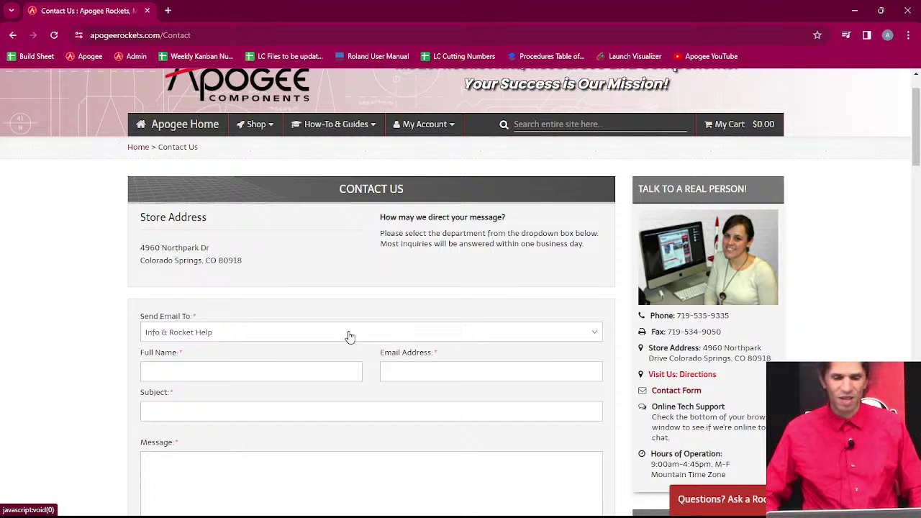
# - Switch to RockSim and start opening a design file, browsing to the Windows (C:) drive
pyautogui.moveTo(475, 512)
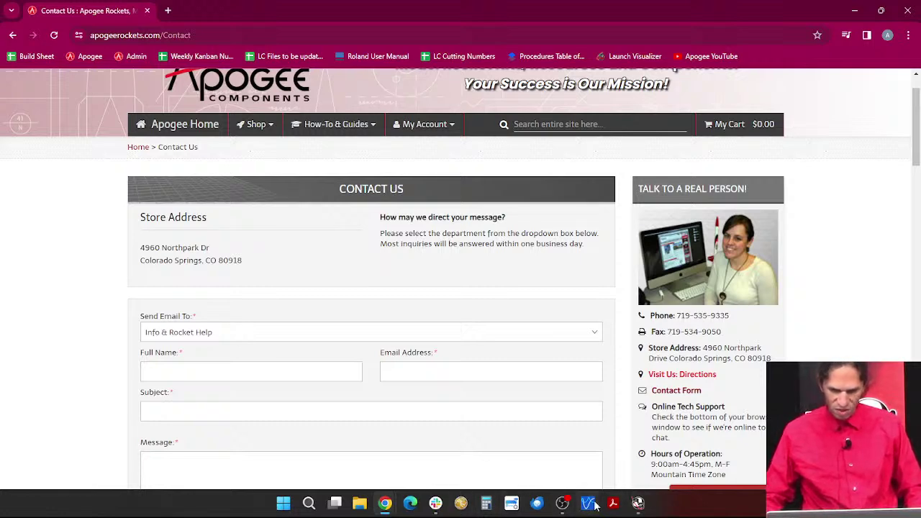
pyautogui.click(638, 503)
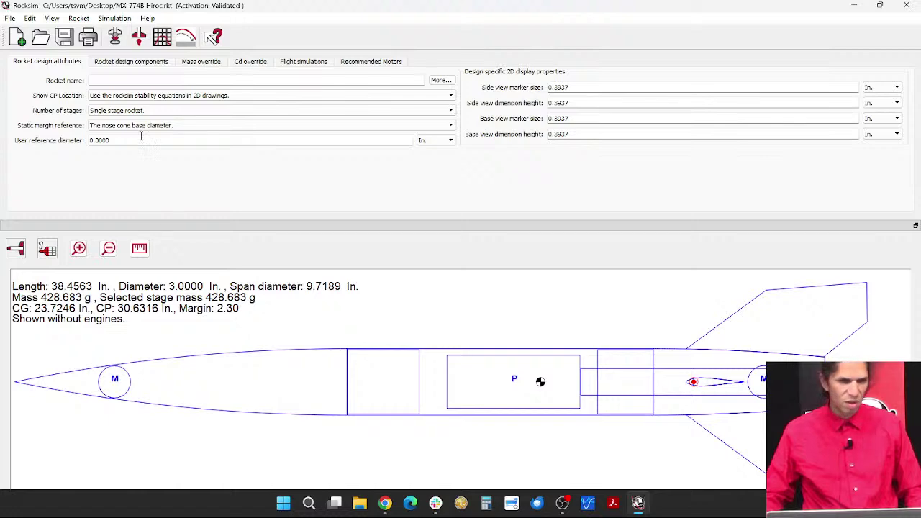
pyautogui.click(9, 18)
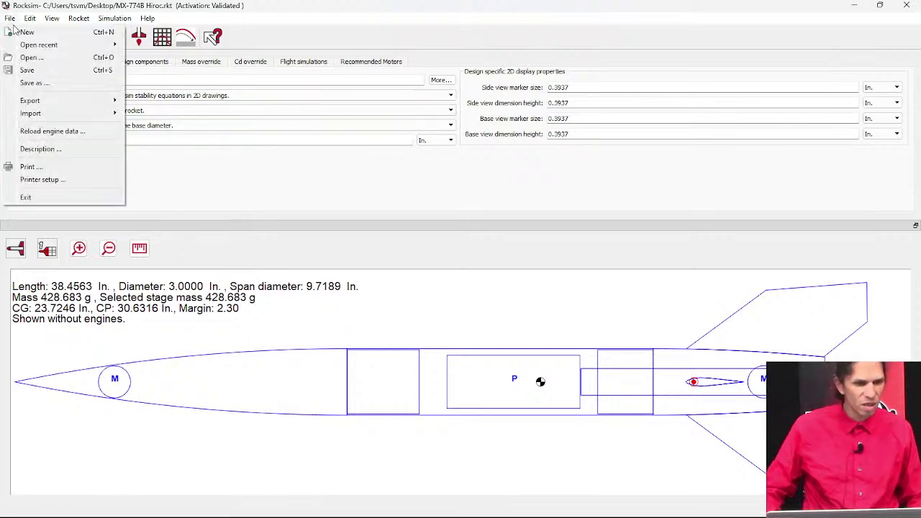
pyautogui.click(37, 62)
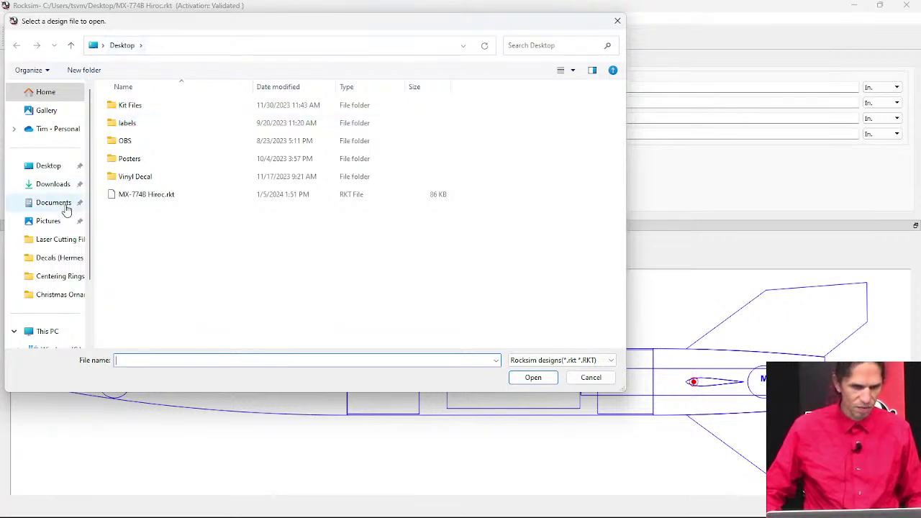
pyautogui.scroll(-2, 61, 284)
pyautogui.click(59, 254)
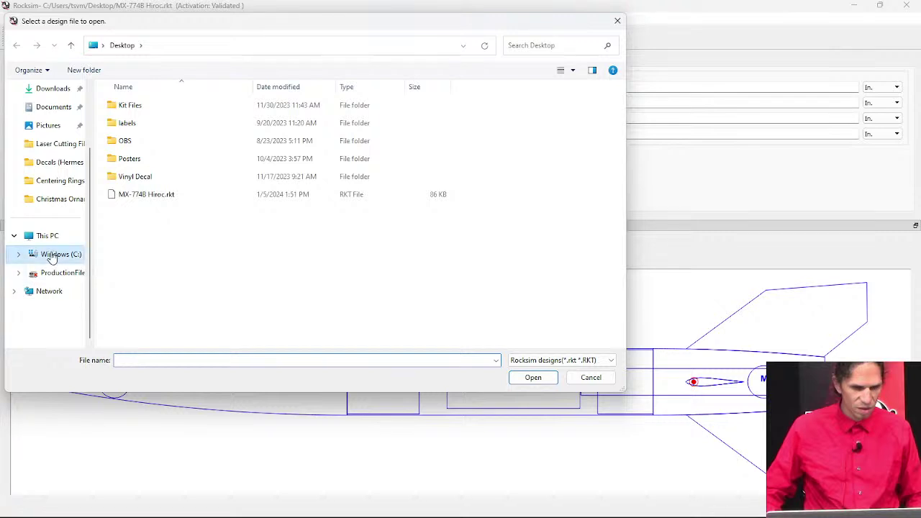
pyautogui.doubleClick(142, 213)
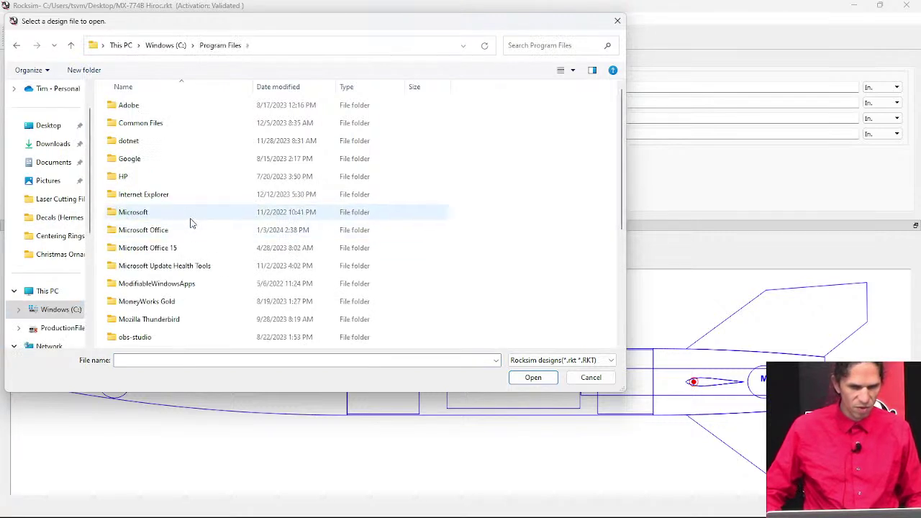
pyautogui.scroll(-4, 165, 233)
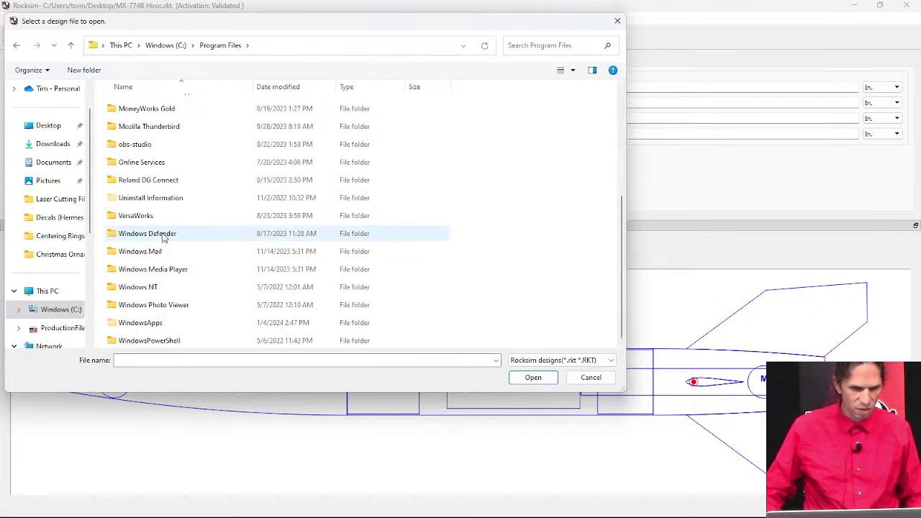
pyautogui.scroll(4, 163, 238)
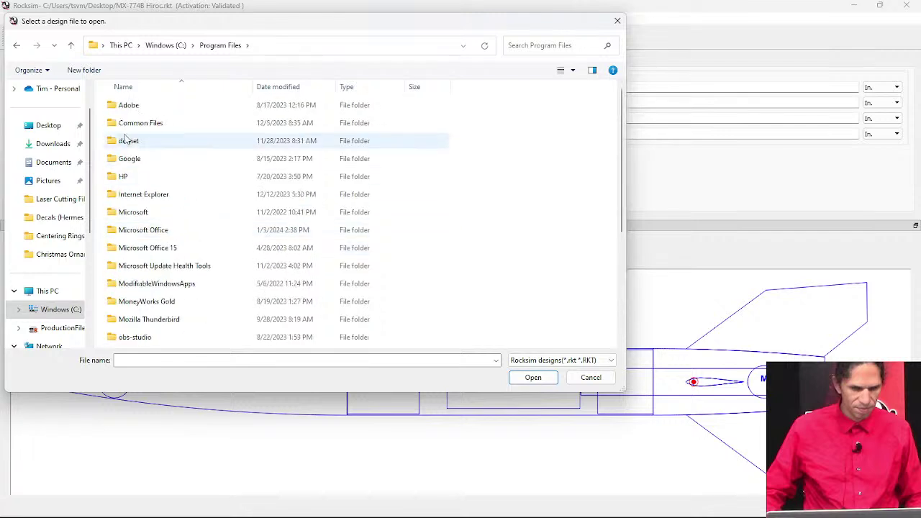
pyautogui.click(177, 46)
# - Browse to the Apogee Components folder under Program Files (x86), RockSim 10, Designs
pyautogui.doubleClick(144, 230)
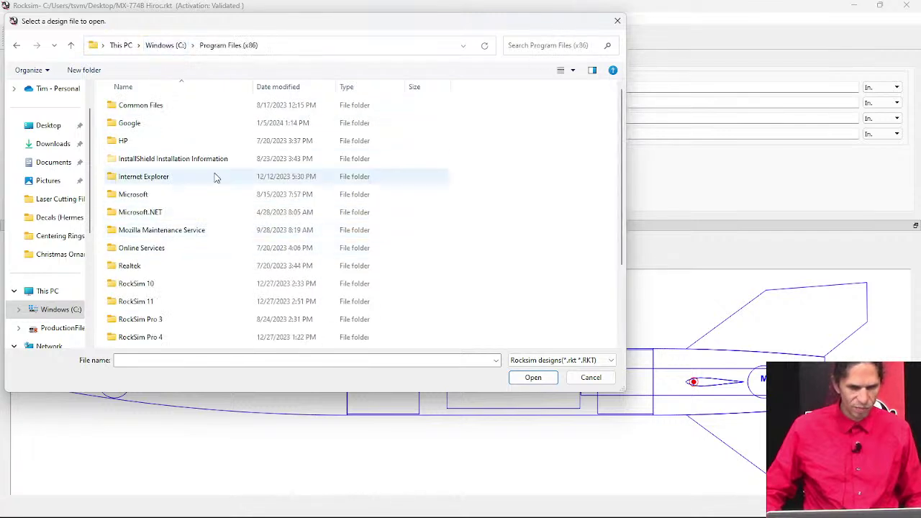
pyautogui.scroll(-1, 176, 230)
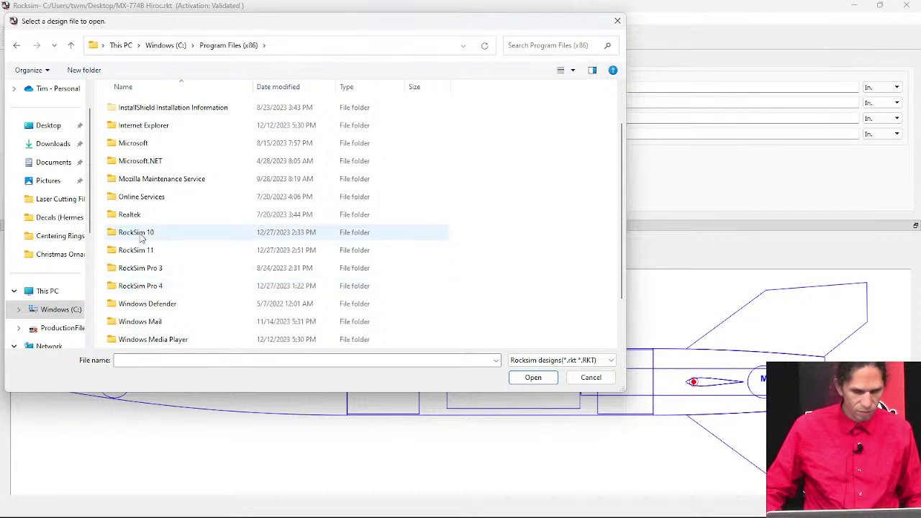
pyautogui.doubleClick(141, 233)
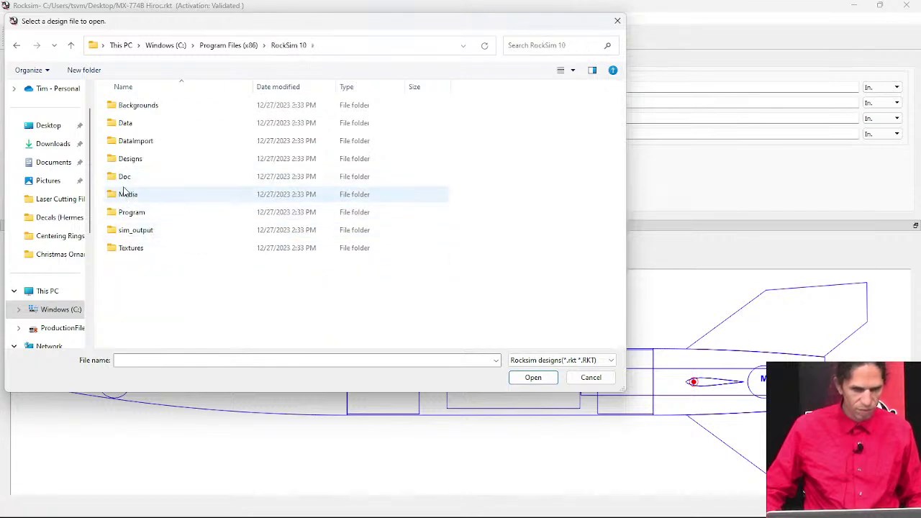
pyautogui.doubleClick(127, 159)
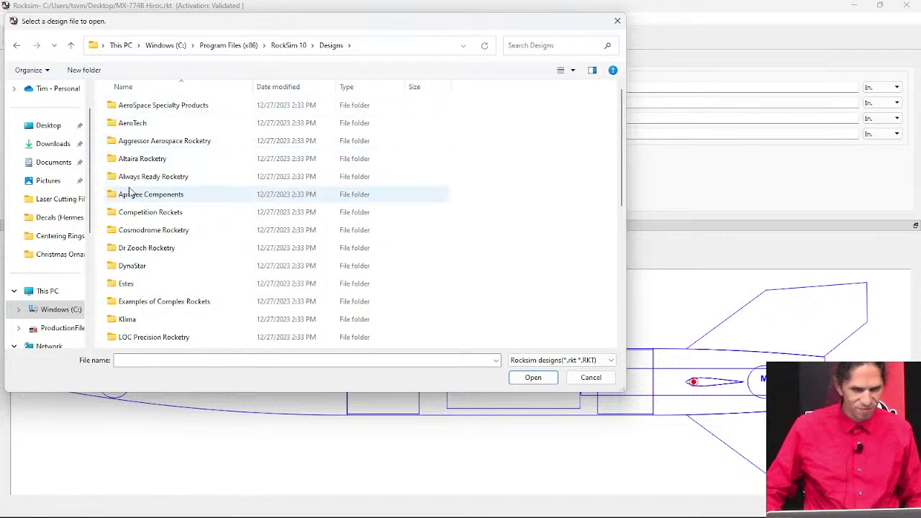
pyautogui.doubleClick(134, 196)
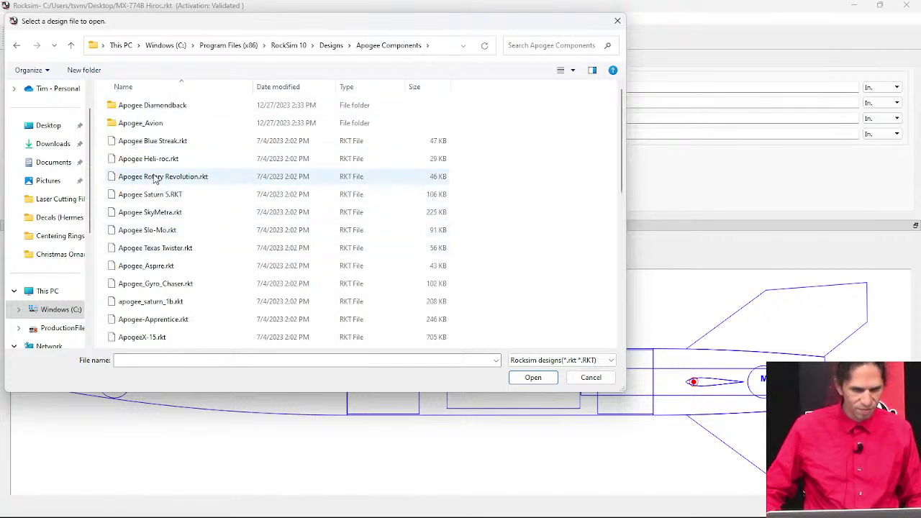
# - Search the Apogee Components folder for "aspire" and open the design file Apogee_Aspire.rkt
pyautogui.click(552, 45)
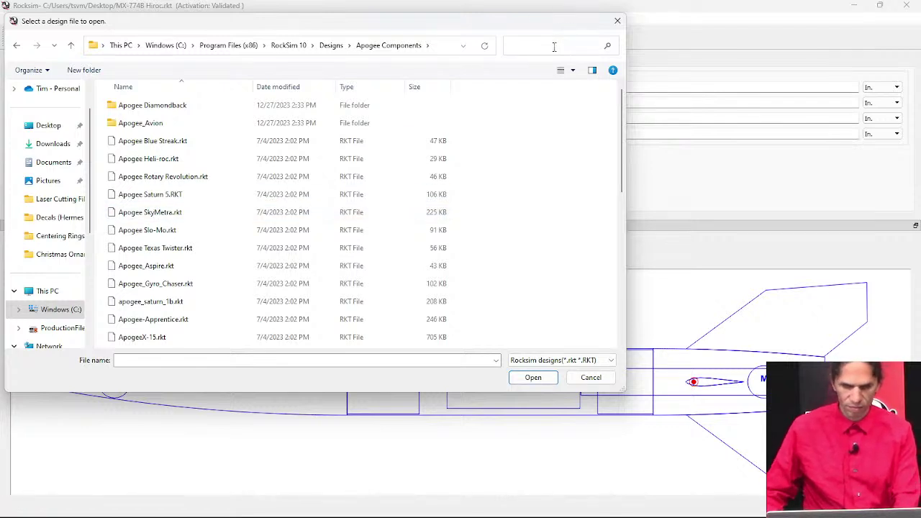
pyautogui.write('aspire')
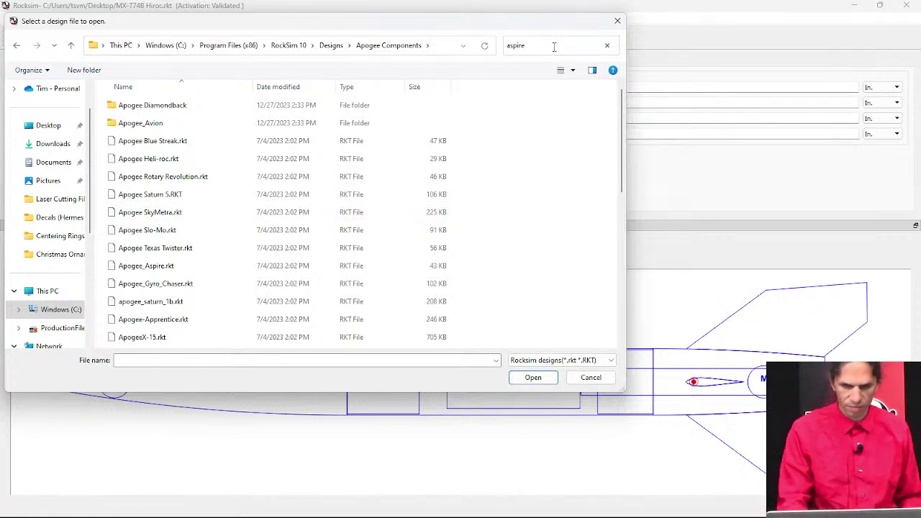
pyautogui.click(204, 100)
pyautogui.click(533, 377)
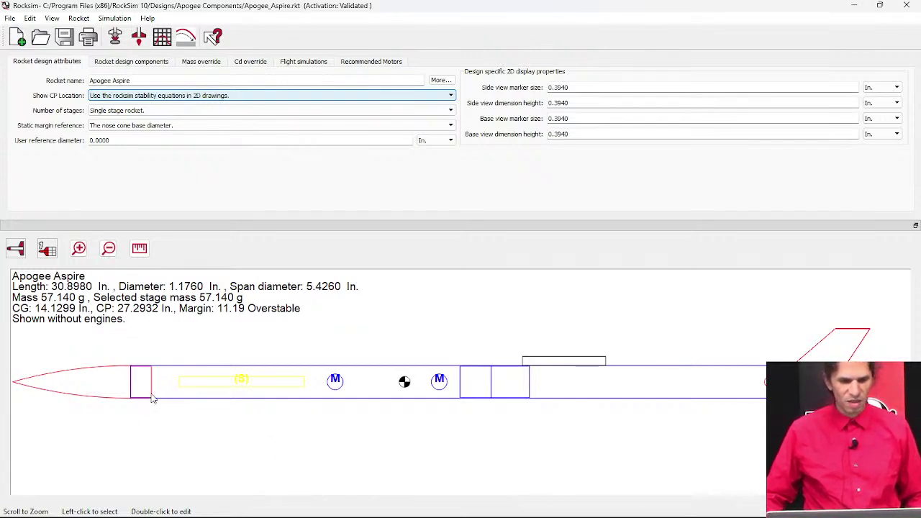
# - Switch to Chrome, search the Apogee site for "at-29" and look through the suggested tube products
pyautogui.moveTo(538, 505)
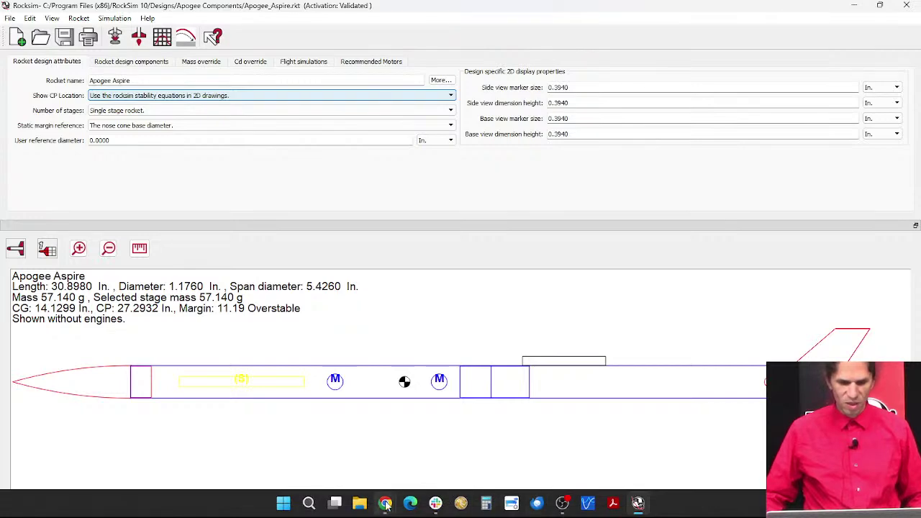
pyautogui.moveTo(386, 505)
pyautogui.click(462, 454)
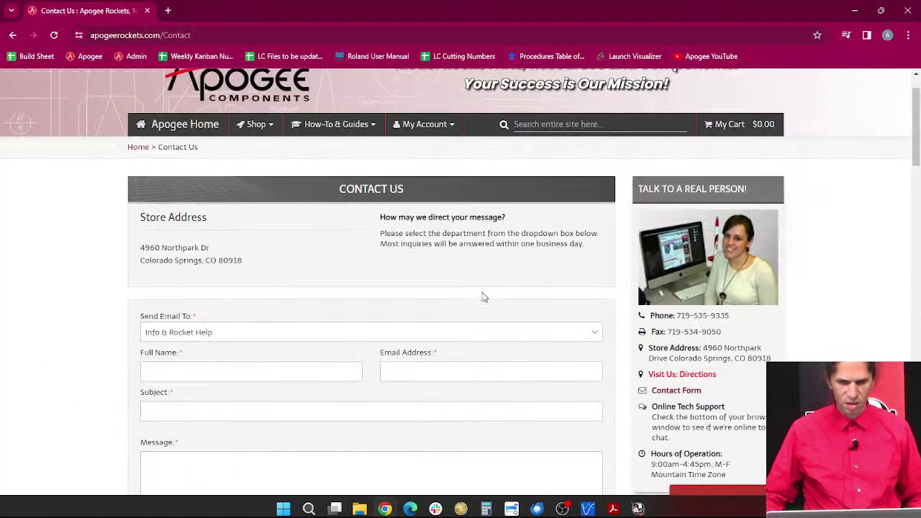
pyautogui.click(561, 124)
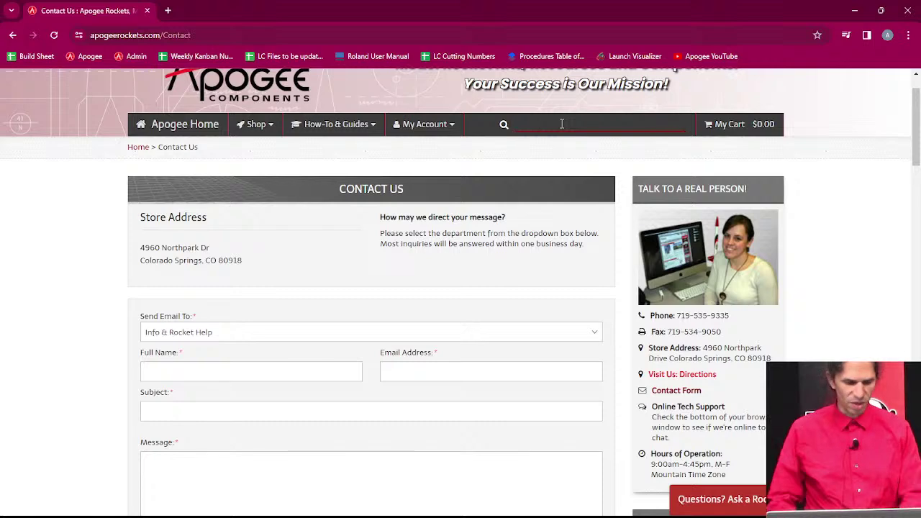
pyautogui.write('at-2')
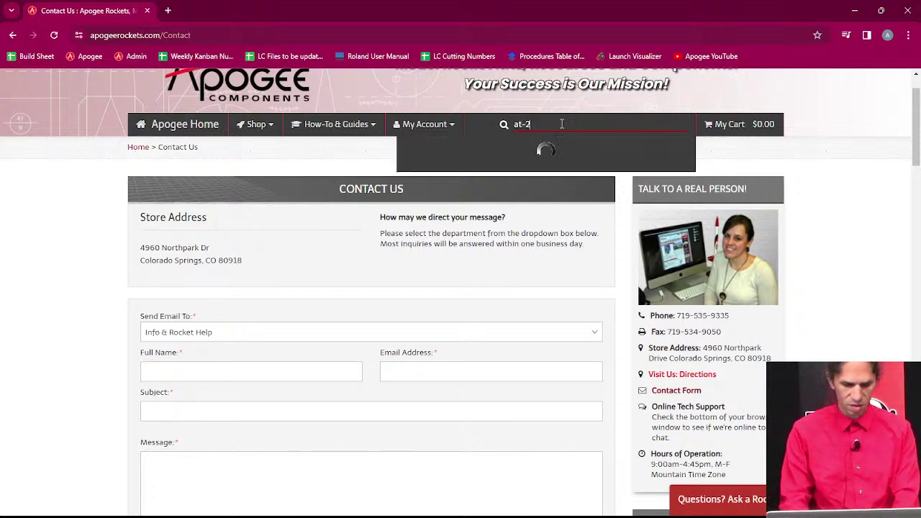
pyautogui.write('9')
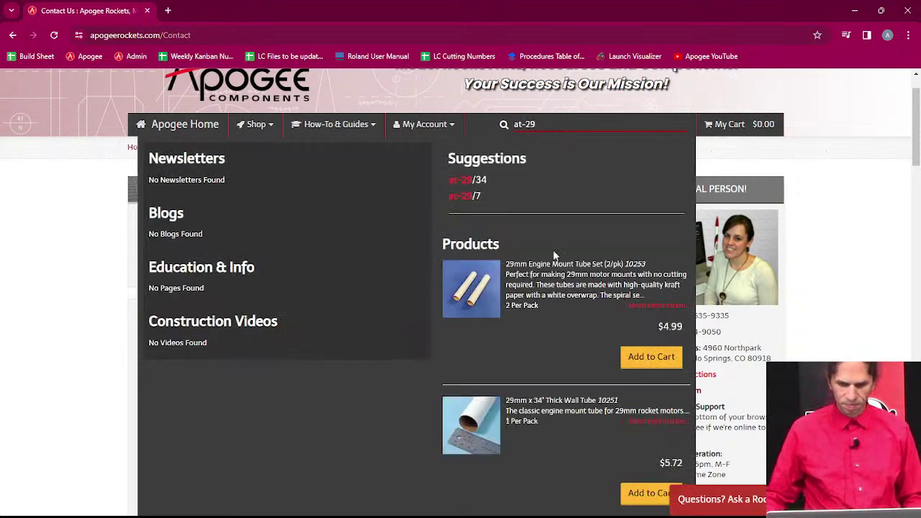
pyautogui.scroll(-2, 546, 359)
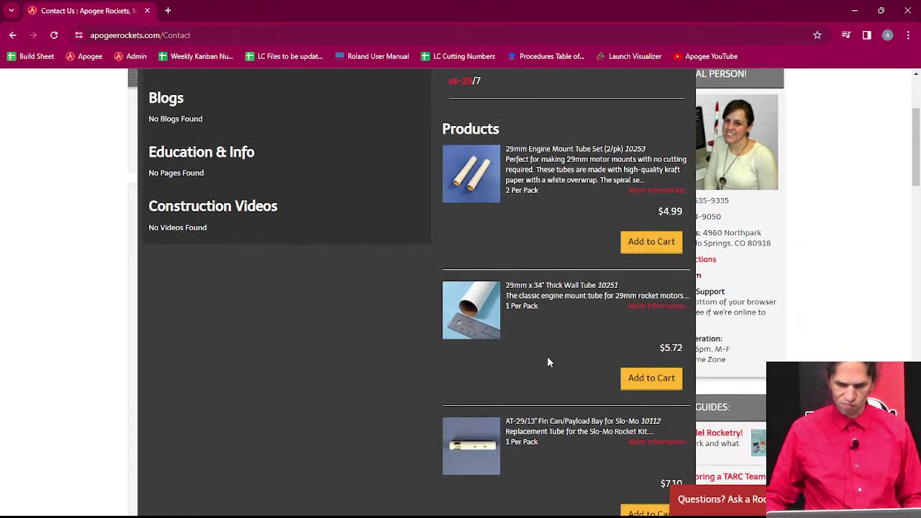
pyautogui.scroll(-2, 547, 361)
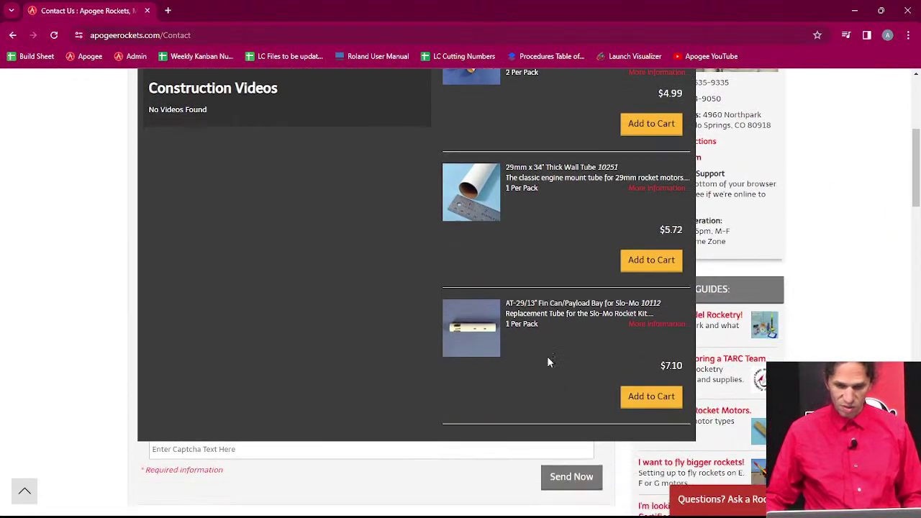
pyautogui.scroll(1, 547, 361)
pyautogui.scroll(3, 547, 360)
# - Search the Apogee site for "payload" and look at the product results
pyautogui.click(260, 184)
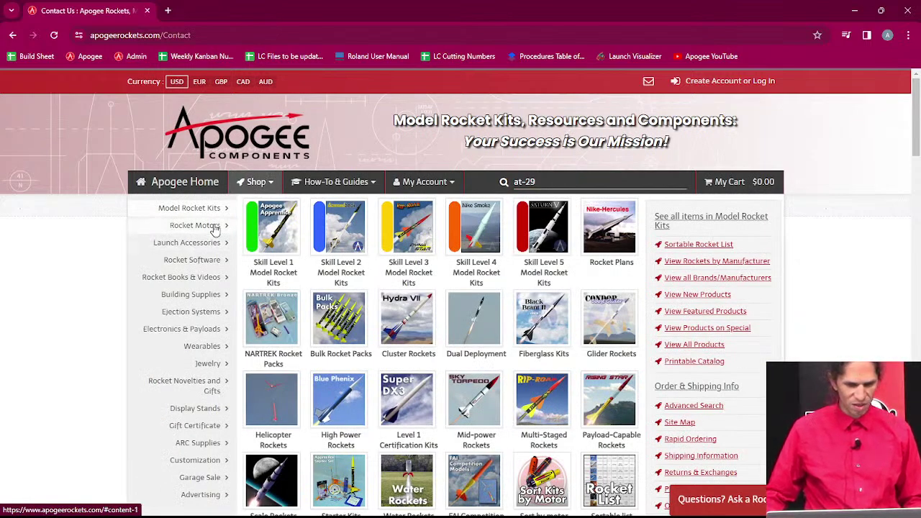
pyautogui.click(549, 182)
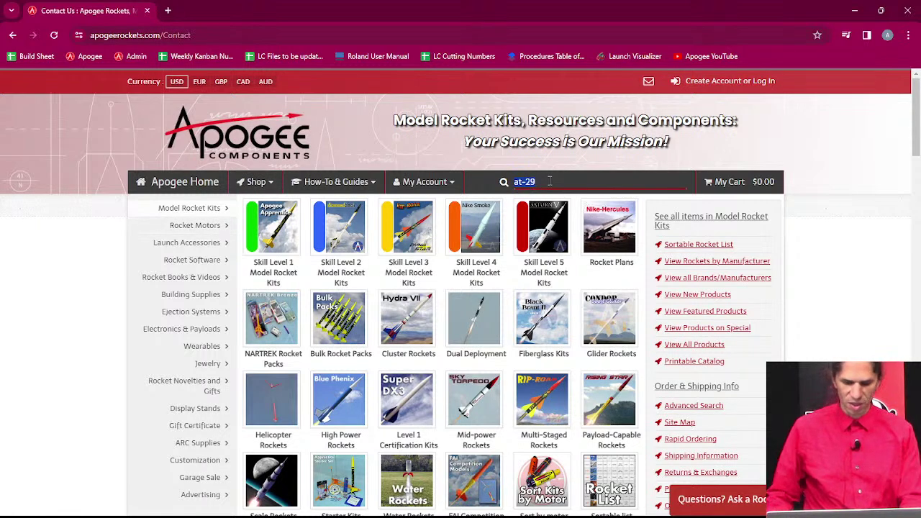
pyautogui.write('payload')
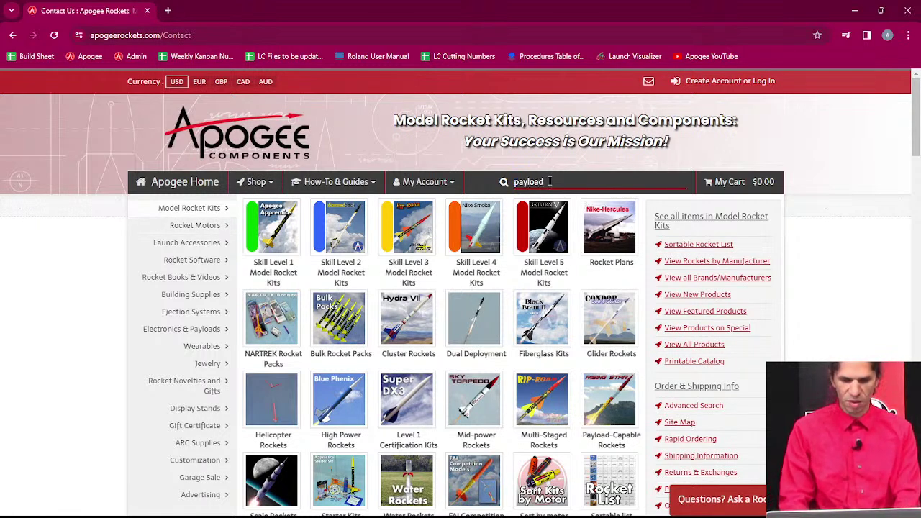
pyautogui.press('Return')
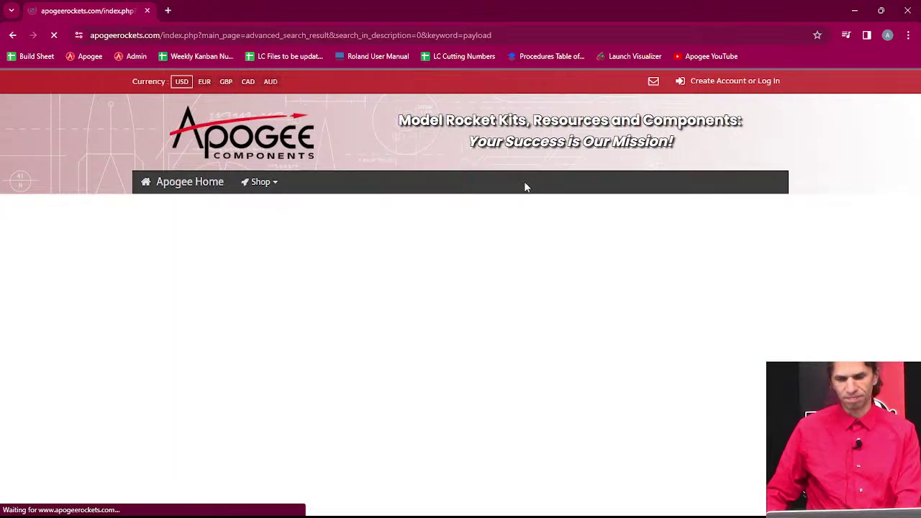
pyautogui.scroll(-7, 367, 264)
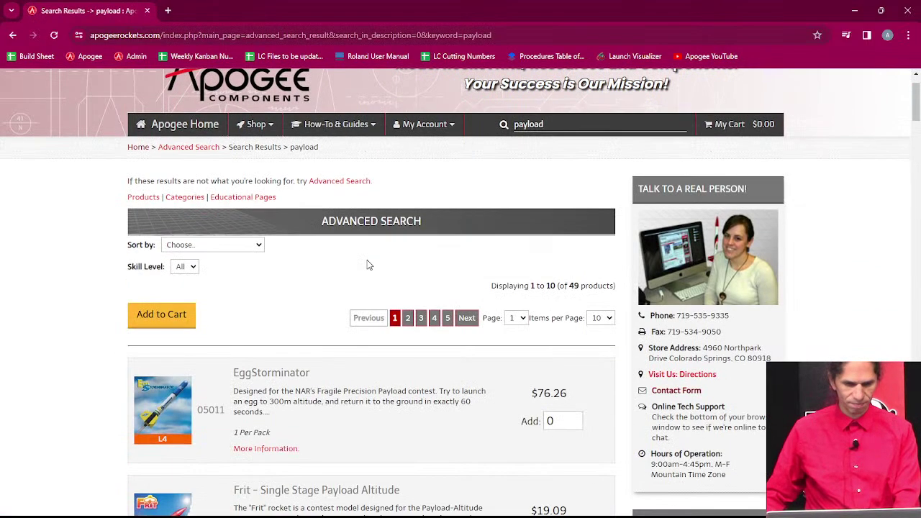
# - Find the Electronic and Payload Bays category in the search results and read the 29mm Ebay Kit product details
pyautogui.scroll(-12, 366, 264)
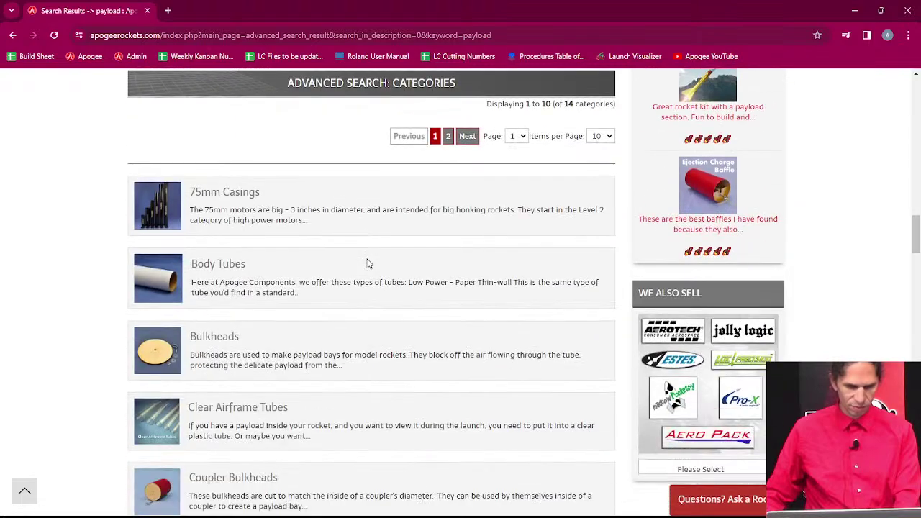
pyautogui.scroll(-2, 367, 264)
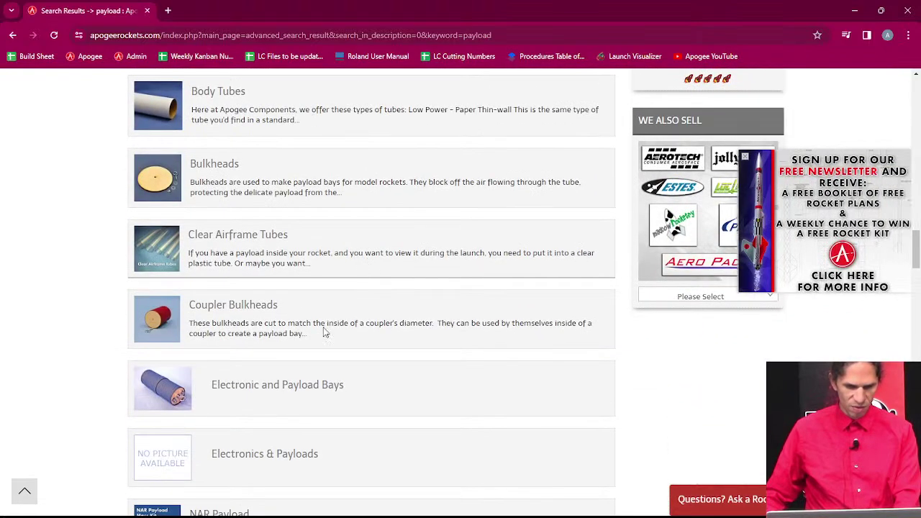
pyautogui.click(287, 391)
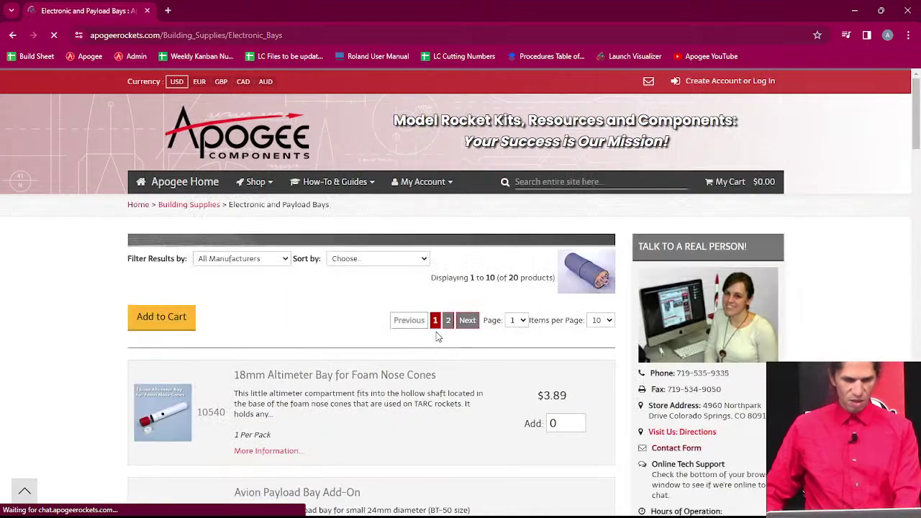
pyautogui.scroll(-5, 359, 343)
pyautogui.scroll(-1, 359, 344)
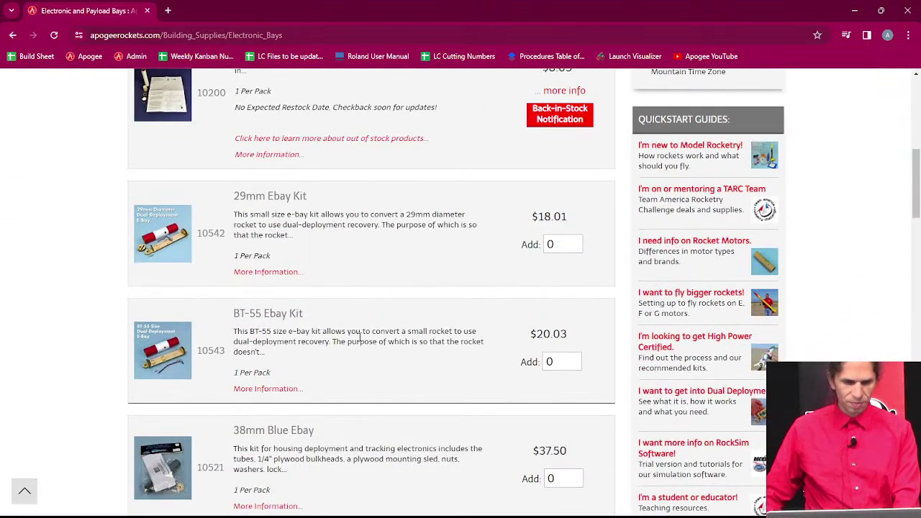
pyautogui.click(266, 198)
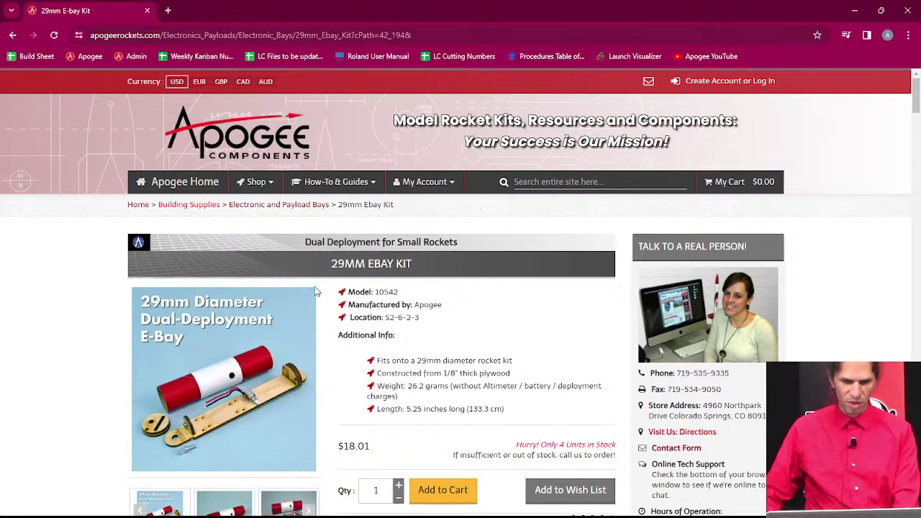
pyautogui.scroll(-2, 392, 335)
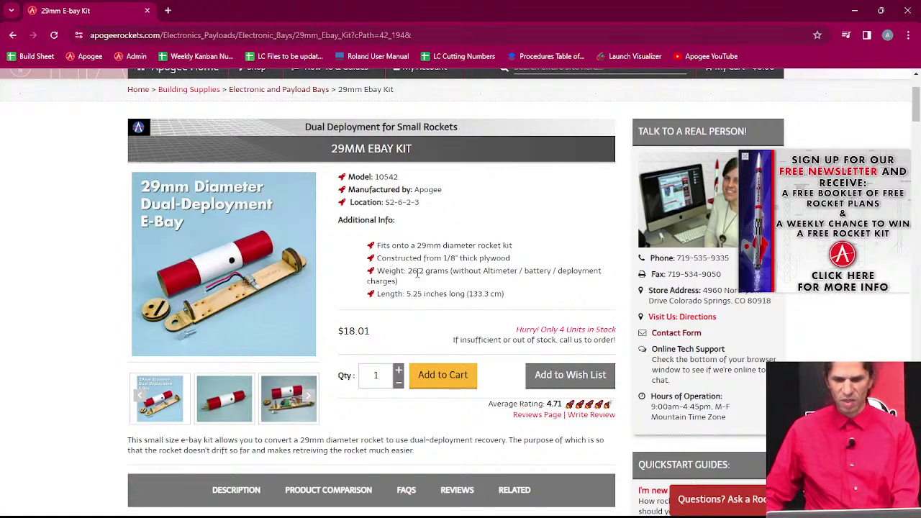
# - Switch to RockSim and add a body tube behind the forward body tube using Apogee part 10110, with its length set to 2 in
pyautogui.click(637, 503)
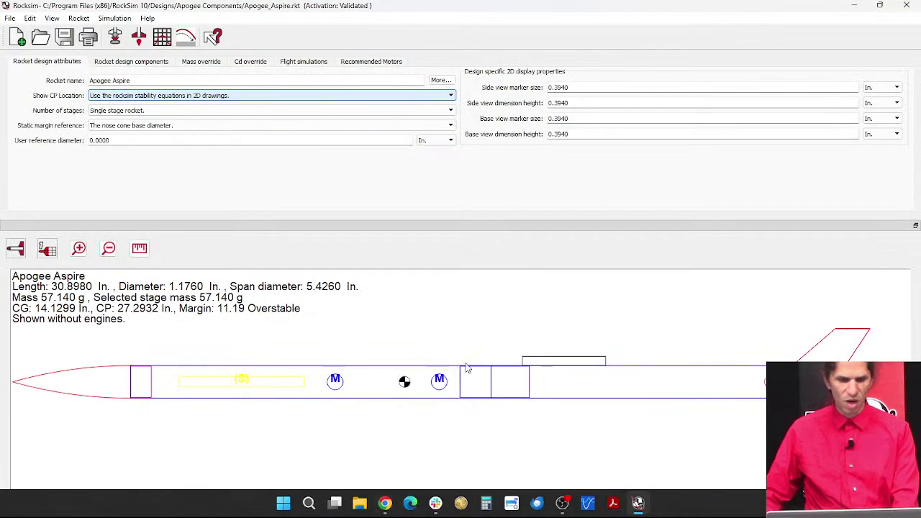
pyautogui.click(485, 383)
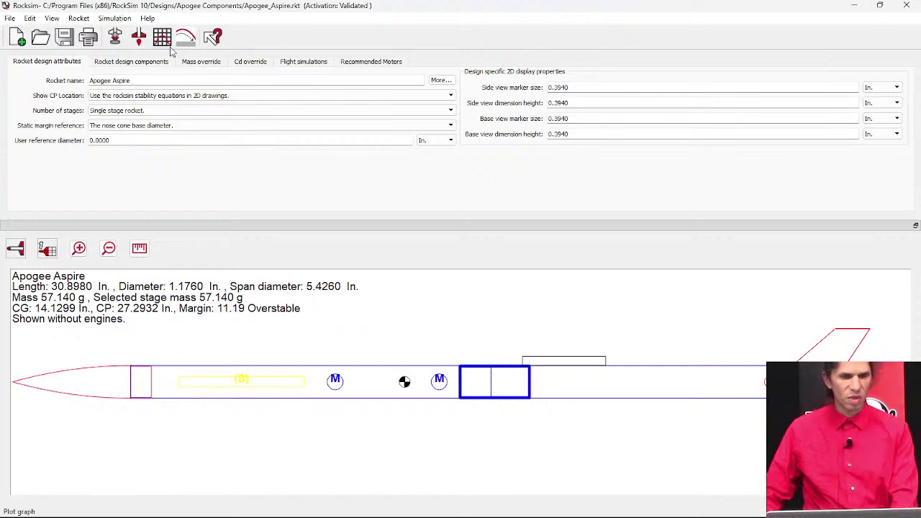
pyautogui.click(117, 62)
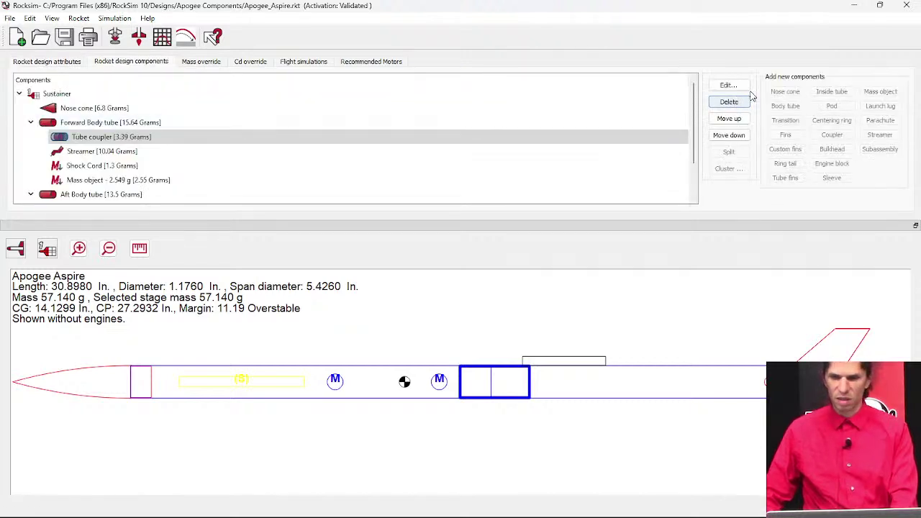
pyautogui.click(128, 136)
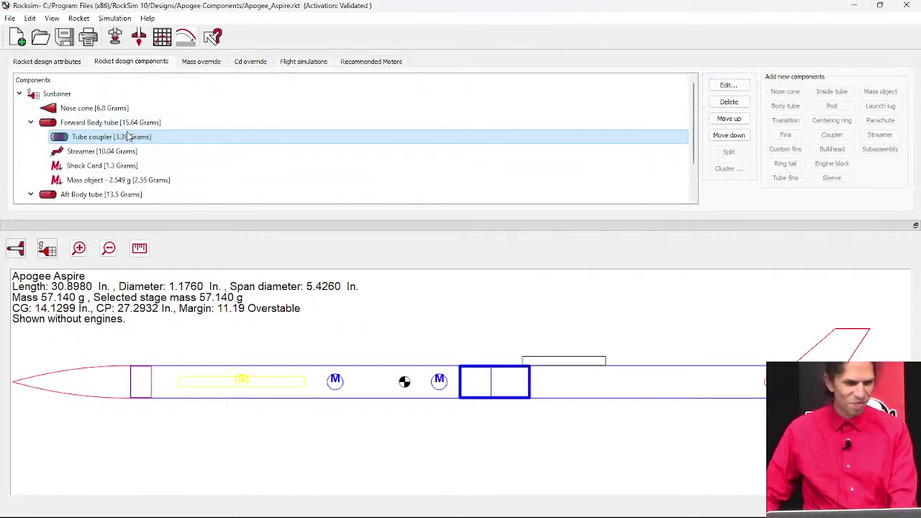
pyautogui.click(118, 124)
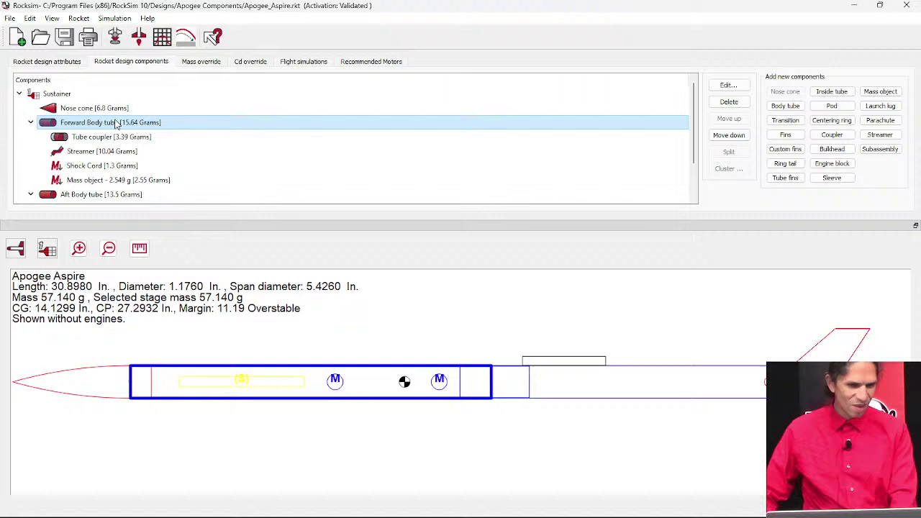
pyautogui.click(792, 108)
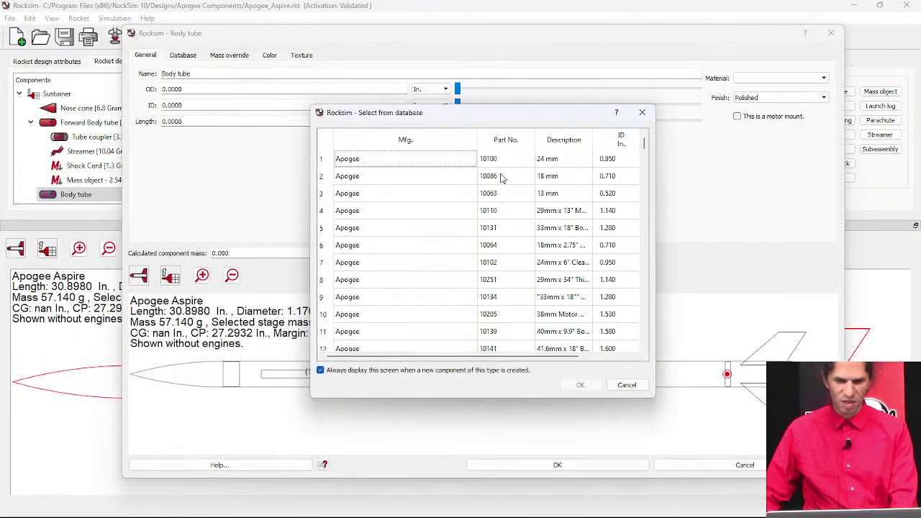
pyautogui.click(558, 213)
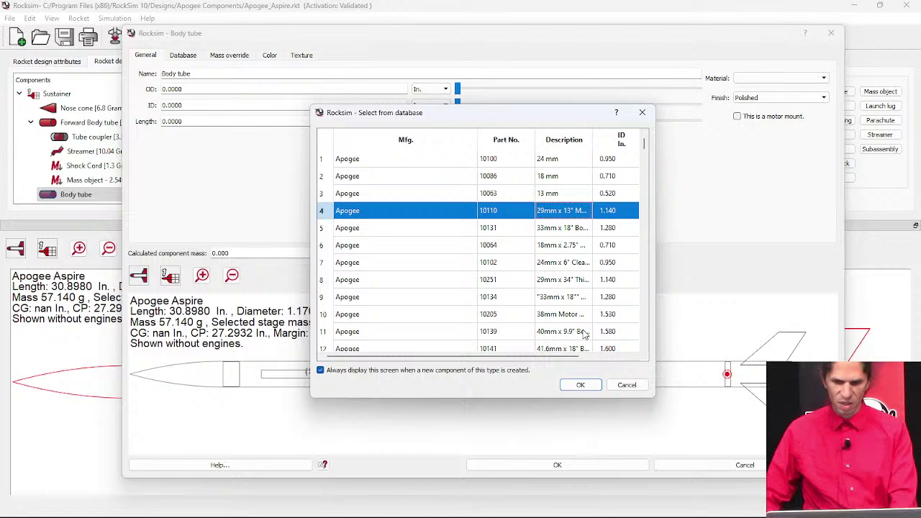
pyautogui.click(585, 387)
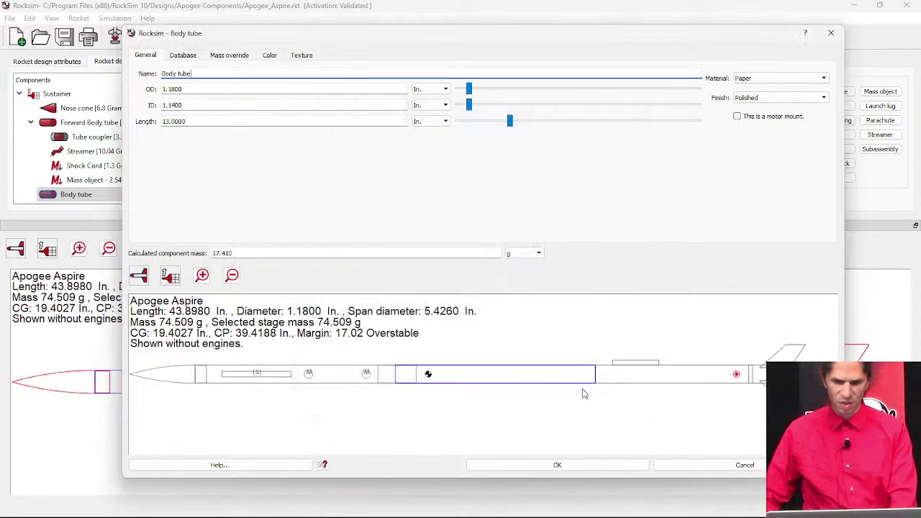
pyautogui.doubleClick(190, 121)
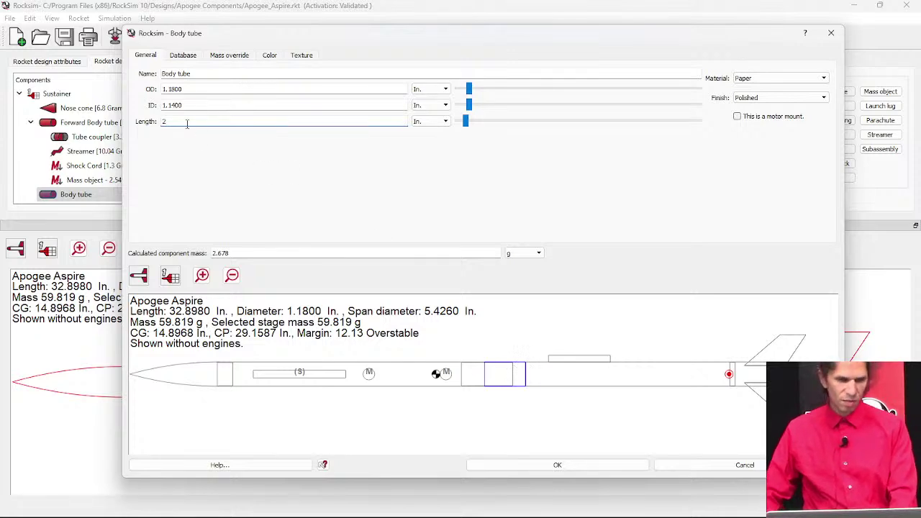
pyautogui.click(572, 466)
# - Shift the tube coupler in the forward body tube to a location of 11.5 in from the front of the owning part
pyautogui.click(96, 137)
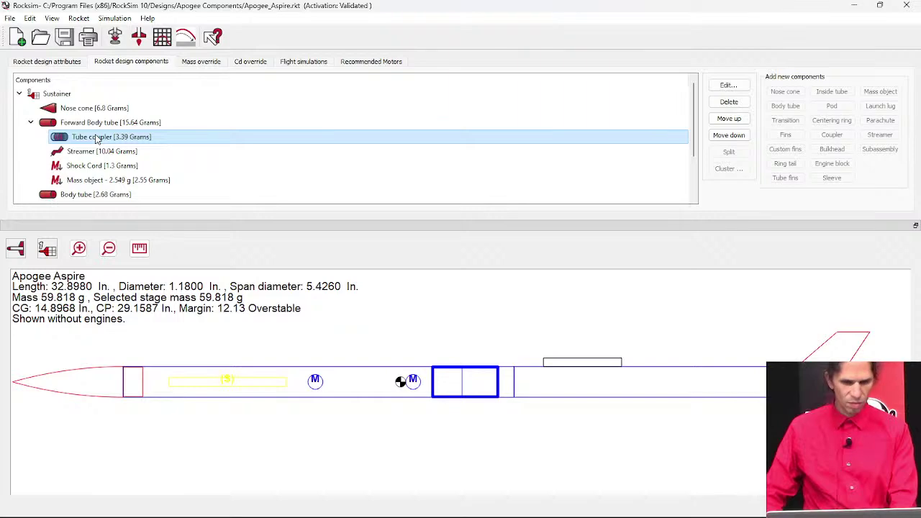
pyautogui.doubleClick(96, 138)
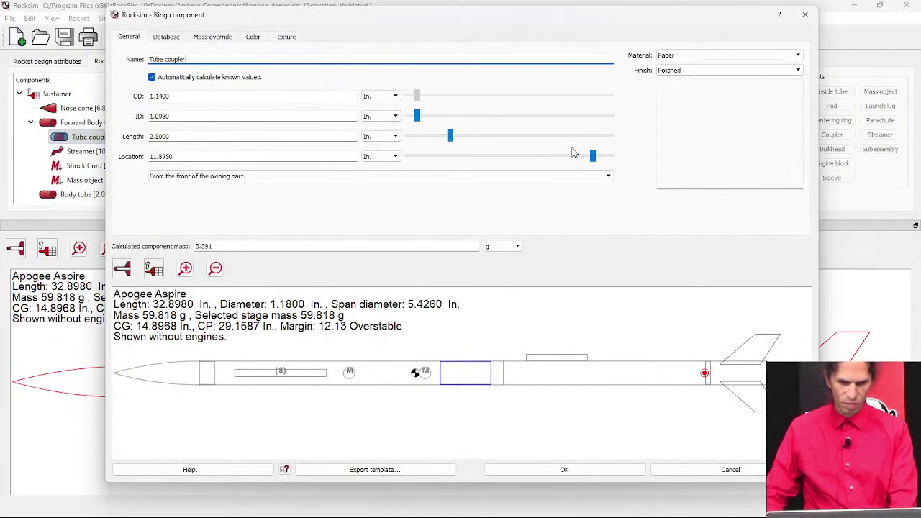
pyautogui.moveTo(592, 159); pyautogui.dragTo(588, 160)
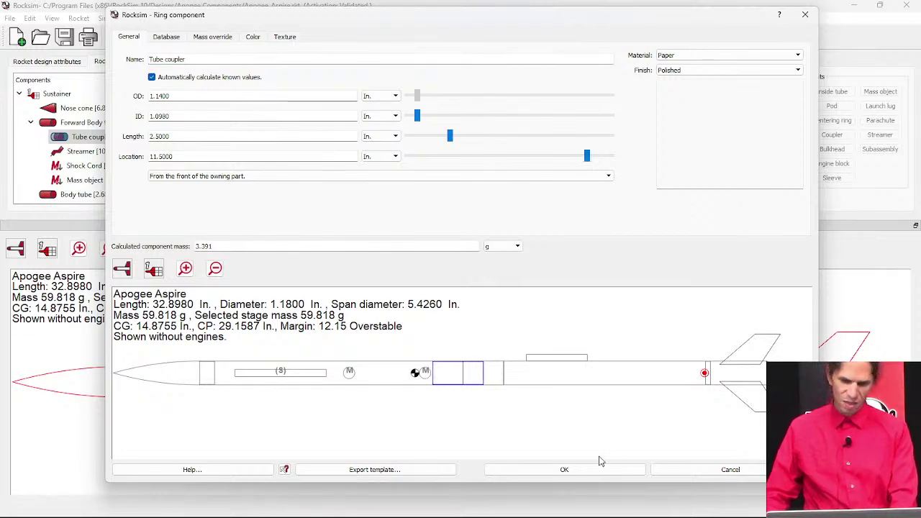
pyautogui.click(555, 468)
# - Copy the tube coupler and paste the duplicate into the forward body tube
pyautogui.rightClick(90, 142)
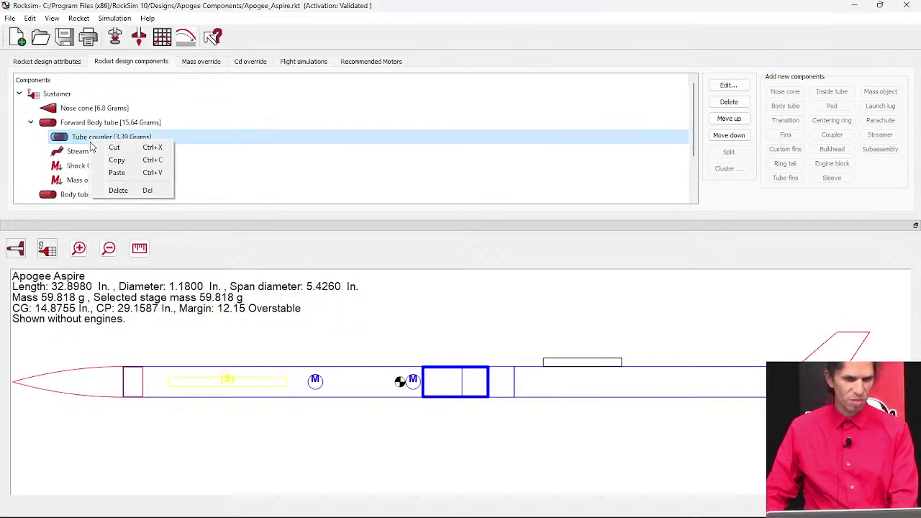
pyautogui.click(115, 160)
pyautogui.click(103, 123)
pyautogui.rightClick(103, 123)
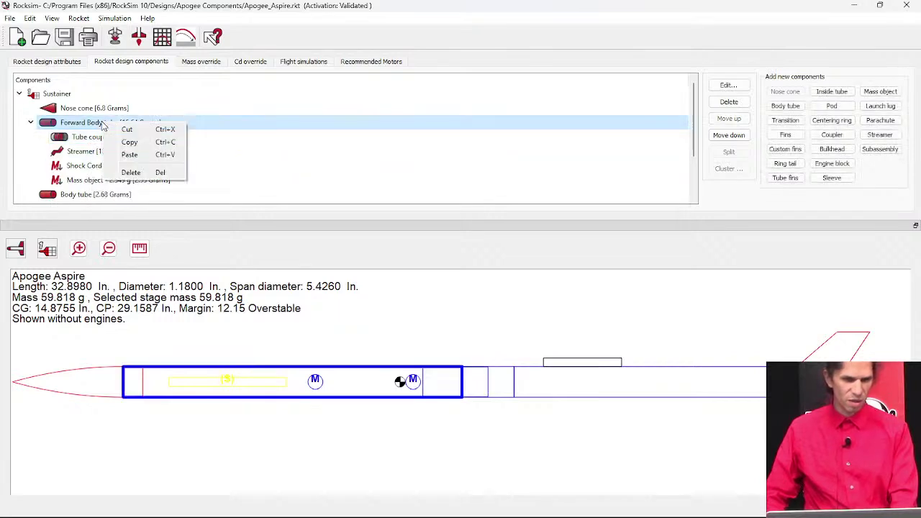
pyautogui.click(123, 154)
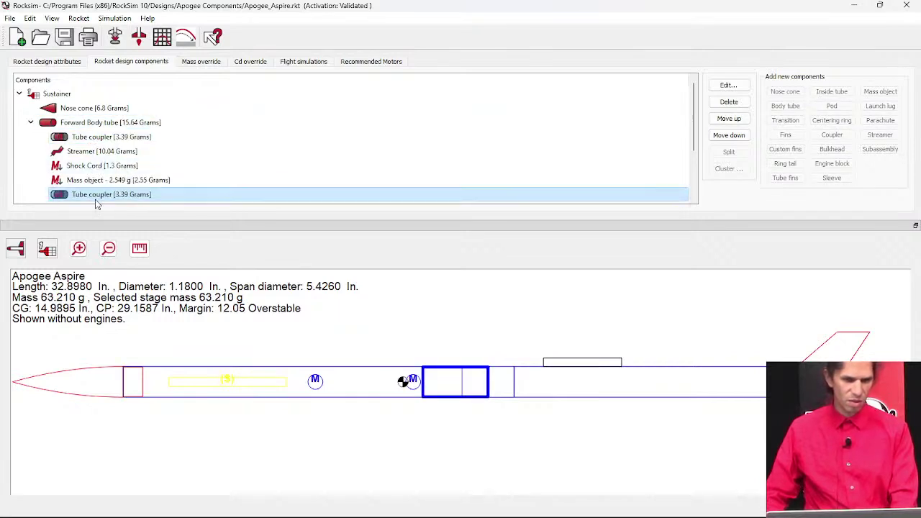
# - Set the duplicated tube coupler's location to 14 in from the front of the owning part
pyautogui.doubleClick(142, 196)
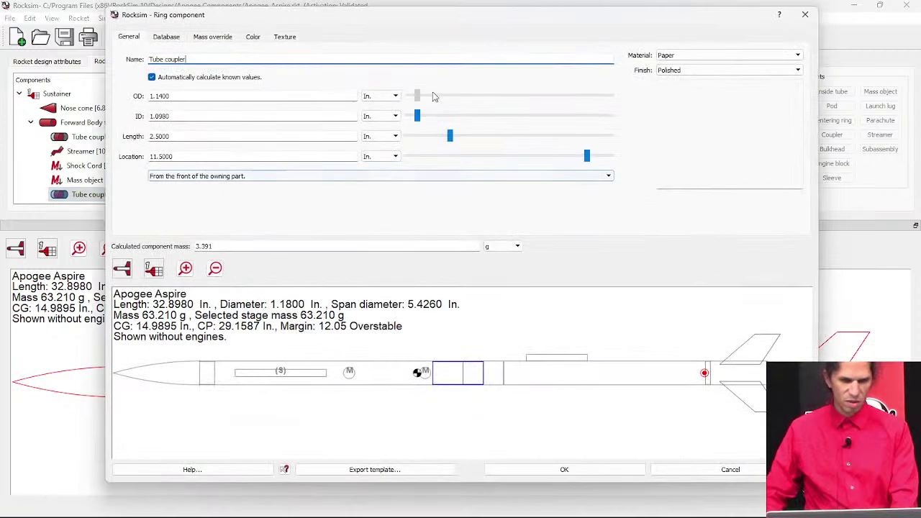
pyautogui.moveTo(586, 158); pyautogui.dragTo(621, 159)
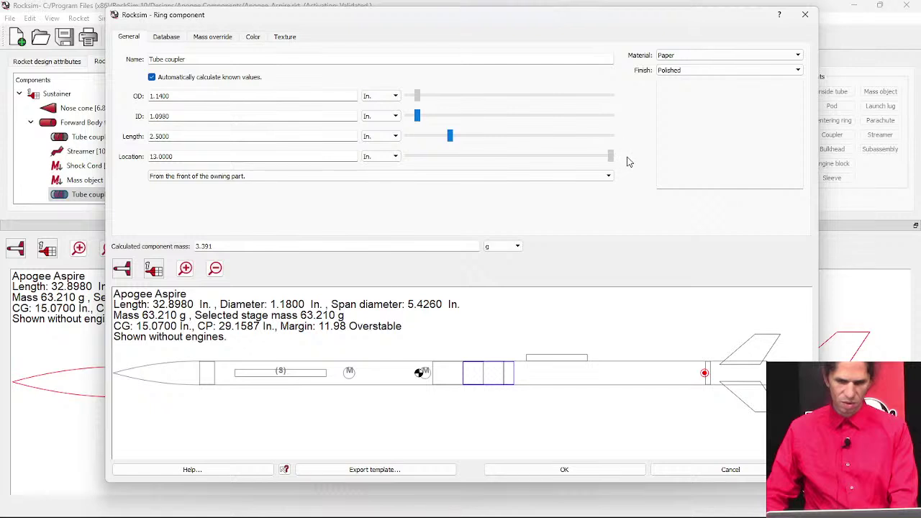
pyautogui.moveTo(357, 156); pyautogui.dragTo(148, 156)
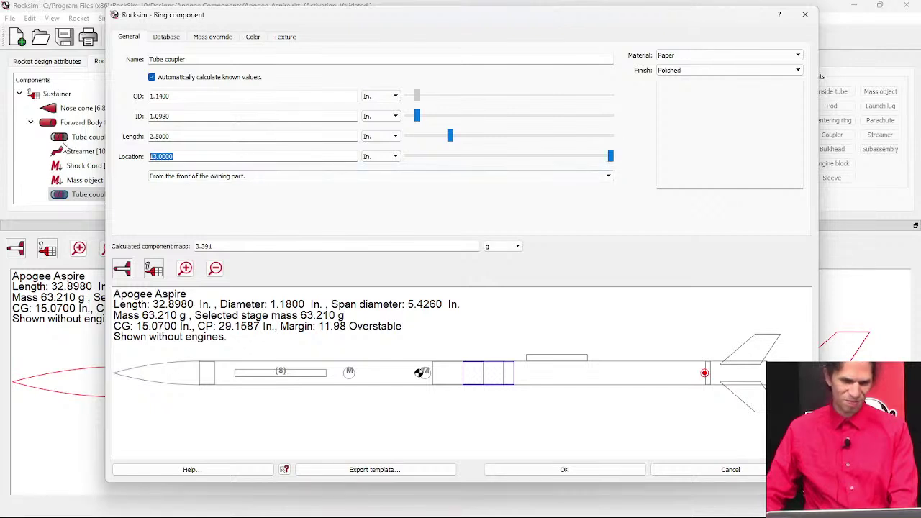
pyautogui.write('14')
pyautogui.press('Tab')
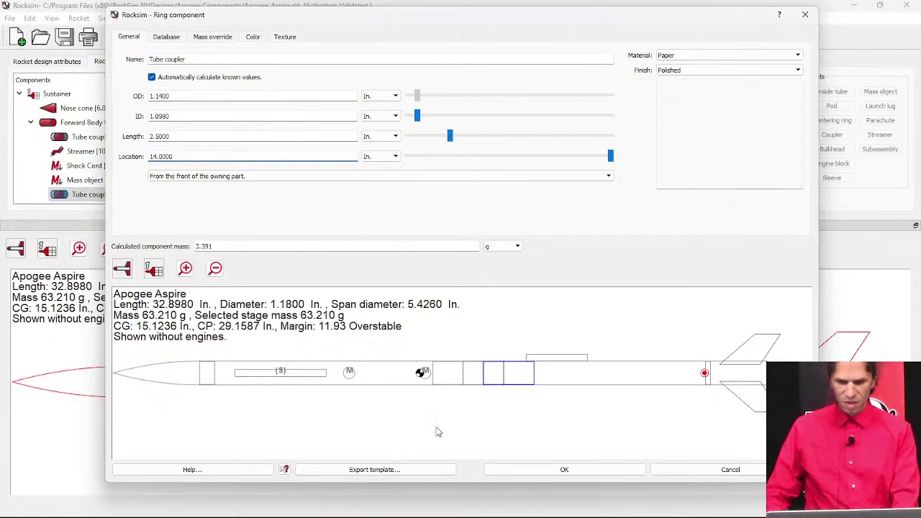
pyautogui.click(558, 468)
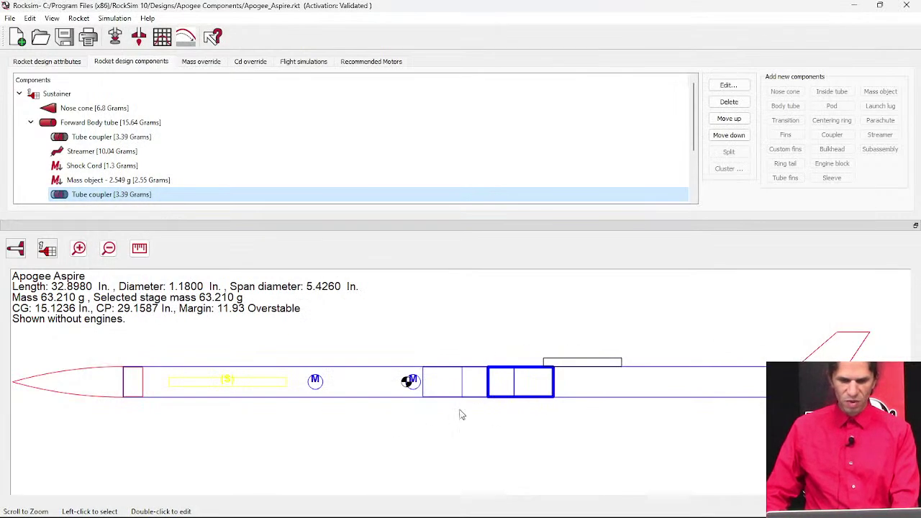
# - Check the 29mm Ebay Kit specifications in Chrome, then return to RockSim
pyautogui.moveTo(387, 506)
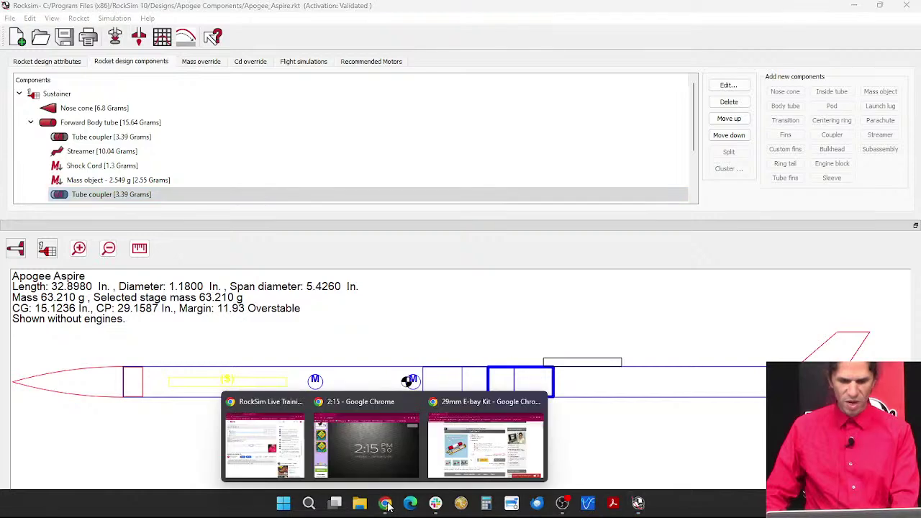
pyautogui.click(468, 451)
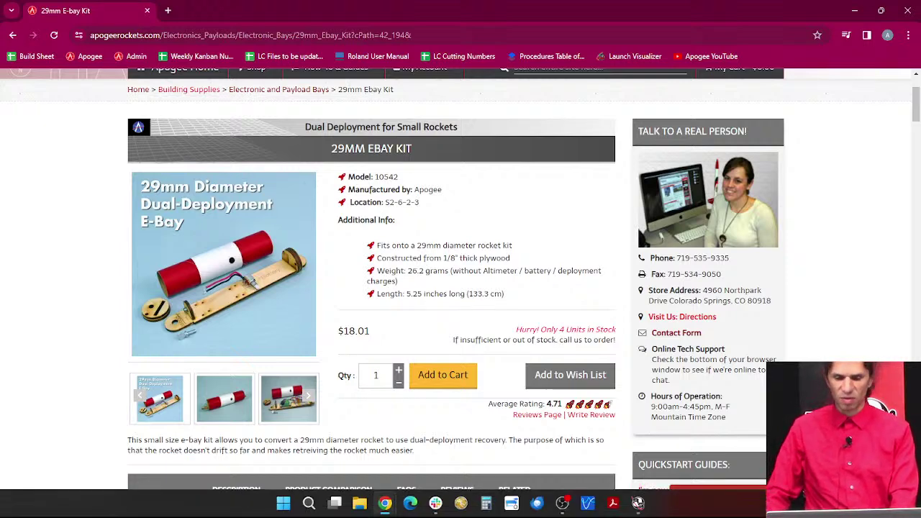
pyautogui.click(637, 503)
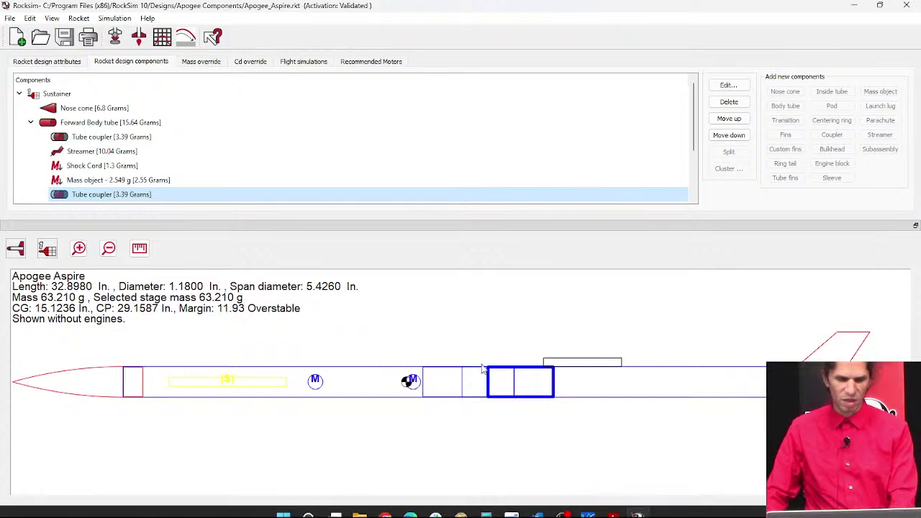
# - Add a custom mass object to the short body tube of the electronics bay and name it Electronics
pyautogui.click(480, 383)
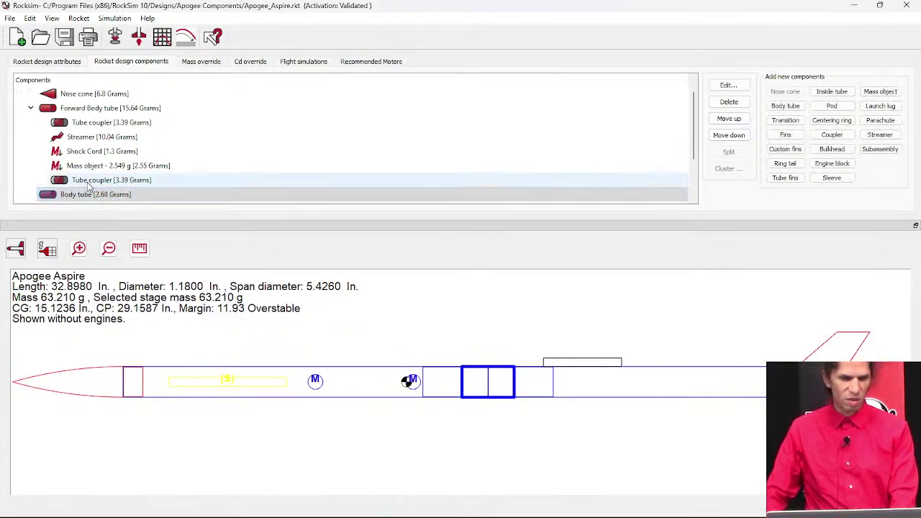
pyautogui.click(880, 92)
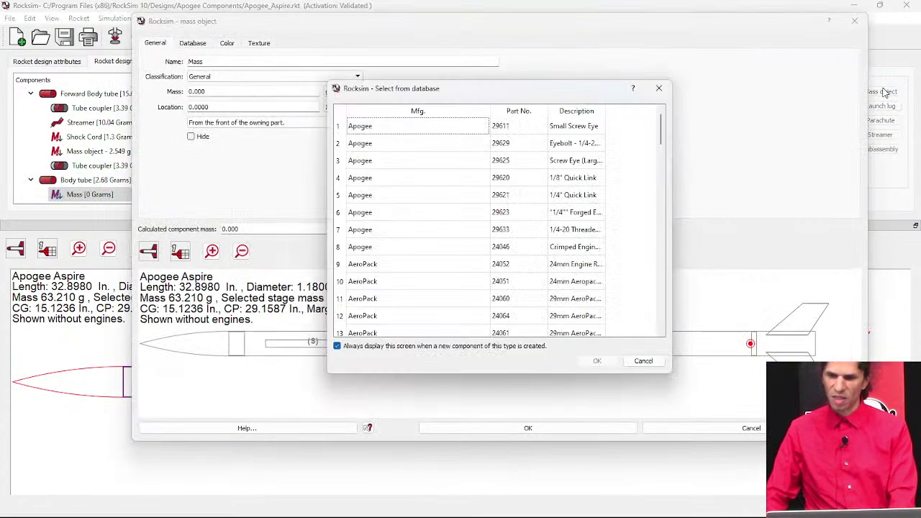
pyautogui.click(643, 360)
pyautogui.moveTo(211, 64); pyautogui.dragTo(176, 65)
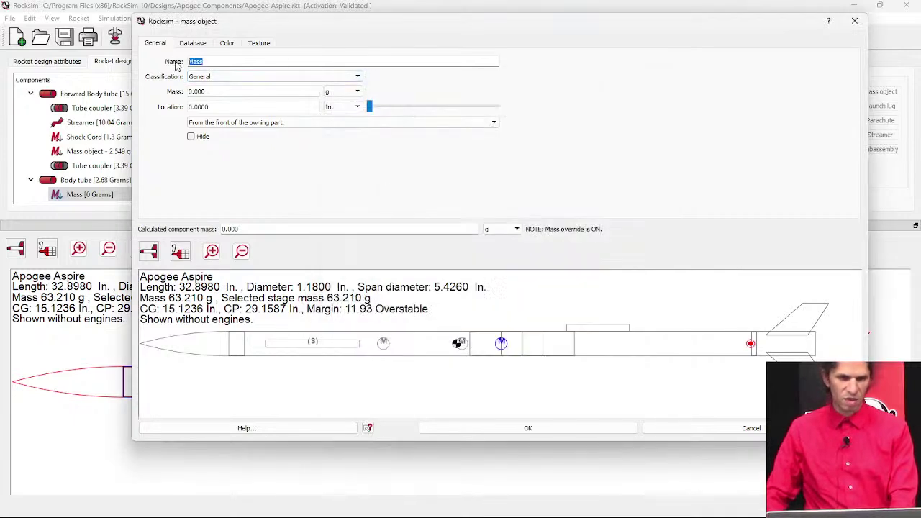
pyautogui.press('BackSpace')
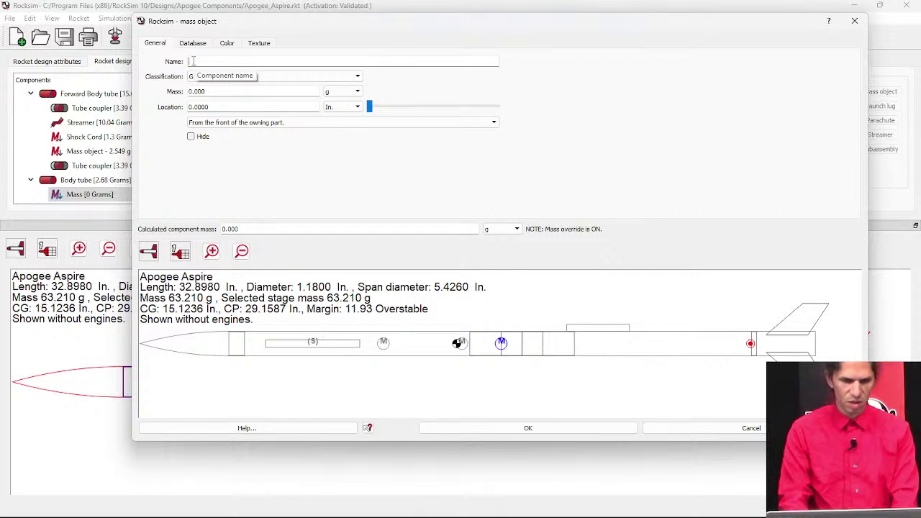
pyautogui.write('Electronic')
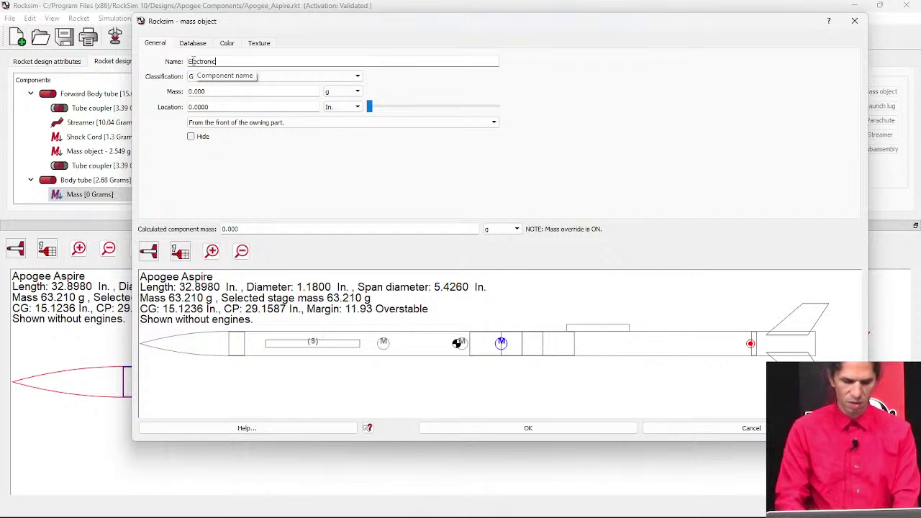
pyautogui.write('s')
# - Set the Electronics mass object's mass to 35 g and accept the component
pyautogui.click(220, 91)
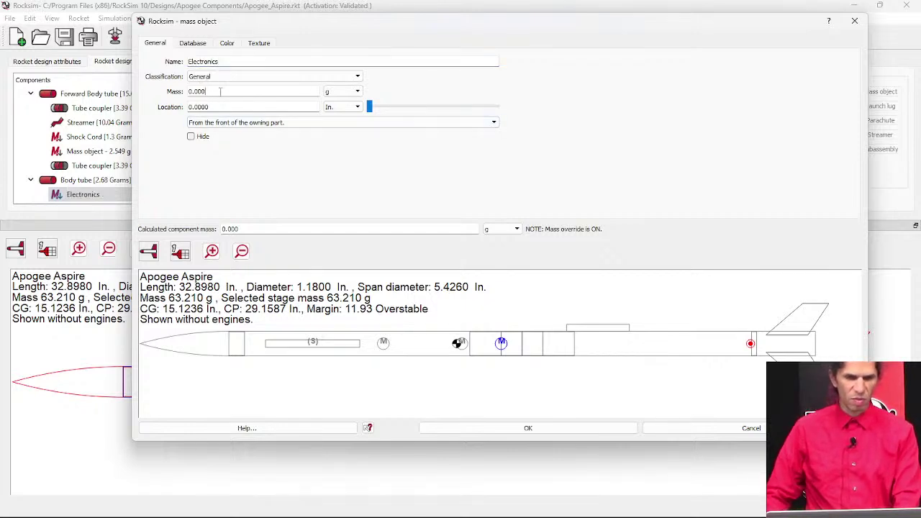
pyautogui.doubleClick(217, 91)
pyautogui.write('35')
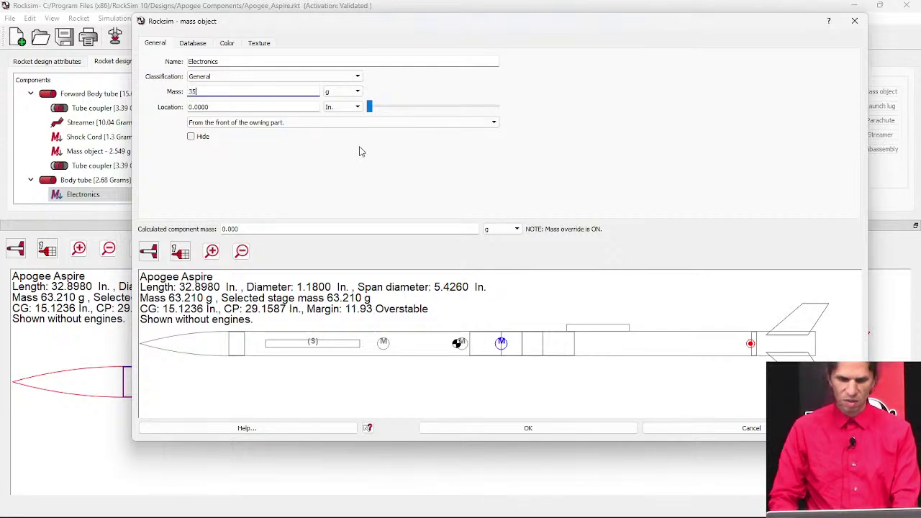
pyautogui.click(528, 427)
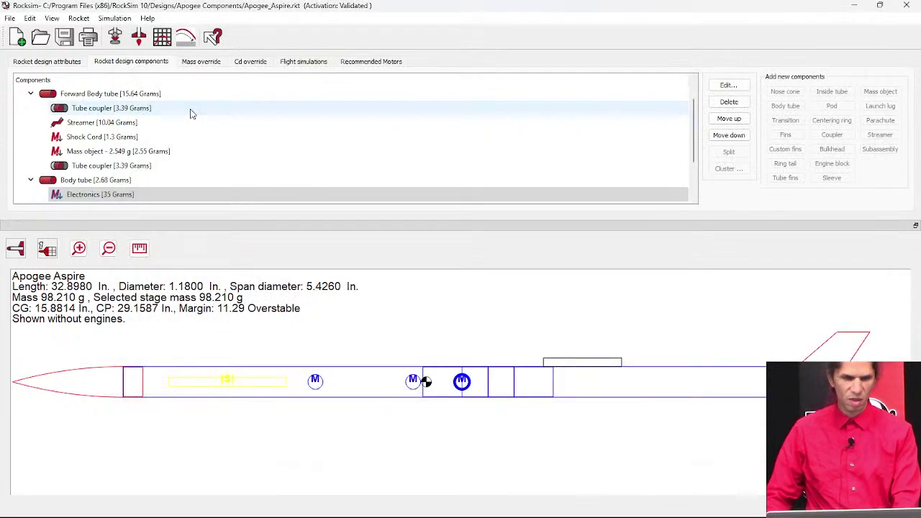
# - Save the design to the Desktop as a new RockSim file named Apogee_Aspire_w_Bay
pyautogui.click(12, 18)
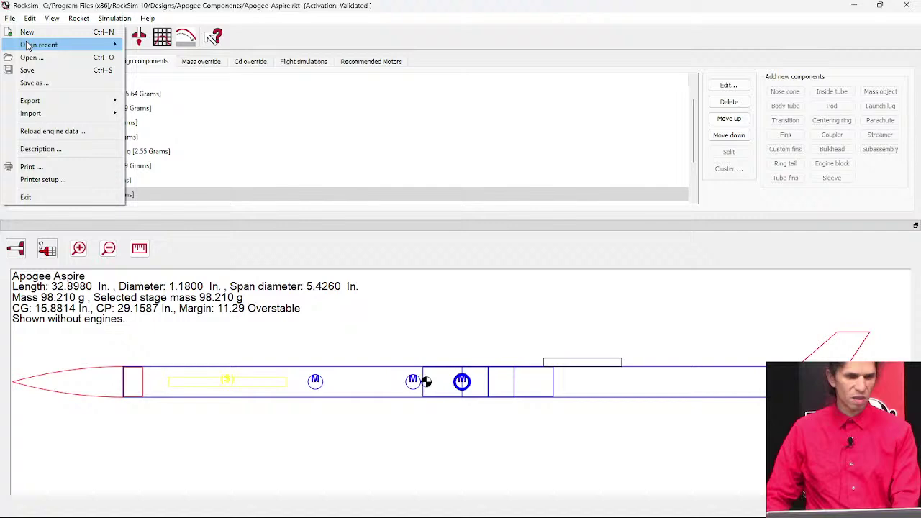
pyautogui.click(43, 86)
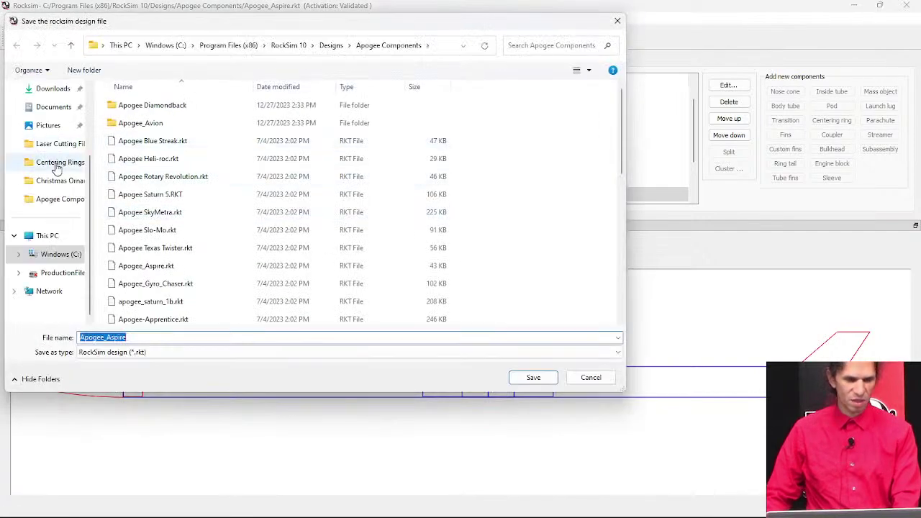
pyautogui.scroll(2, 54, 97)
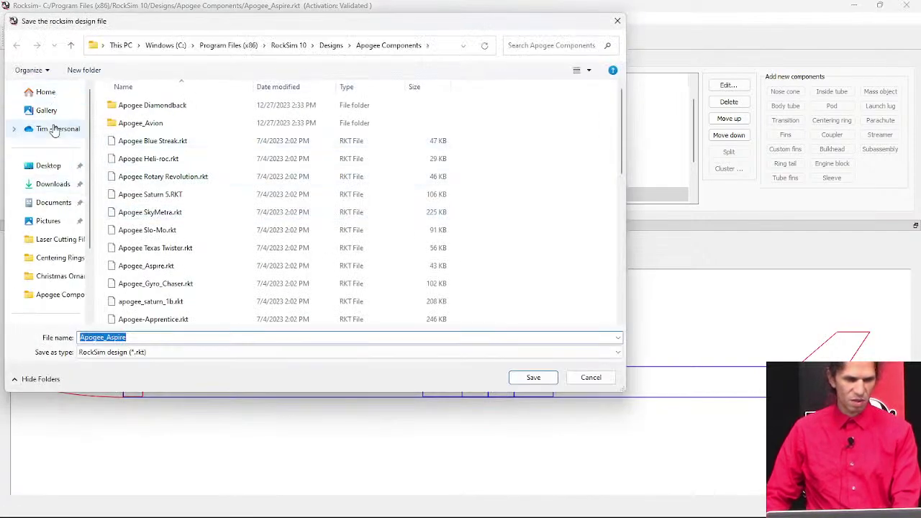
pyautogui.click(52, 173)
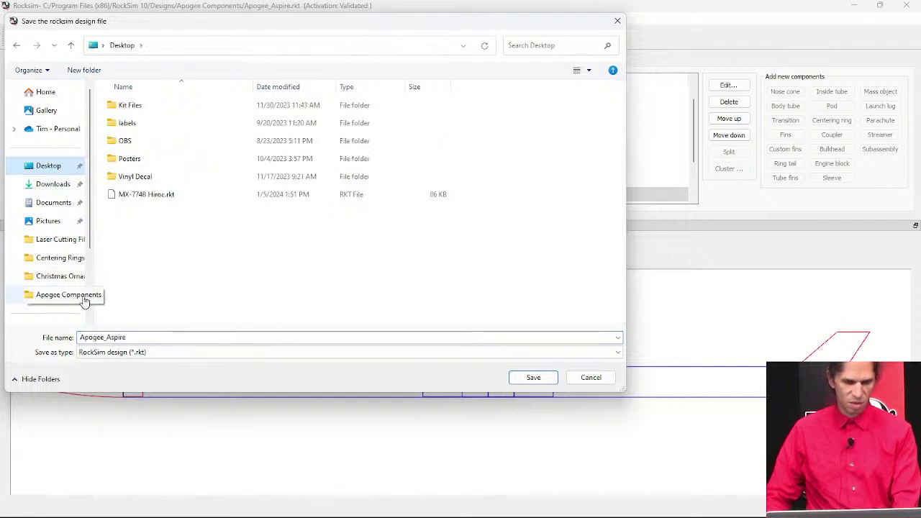
pyautogui.click(133, 340)
pyautogui.click(147, 339)
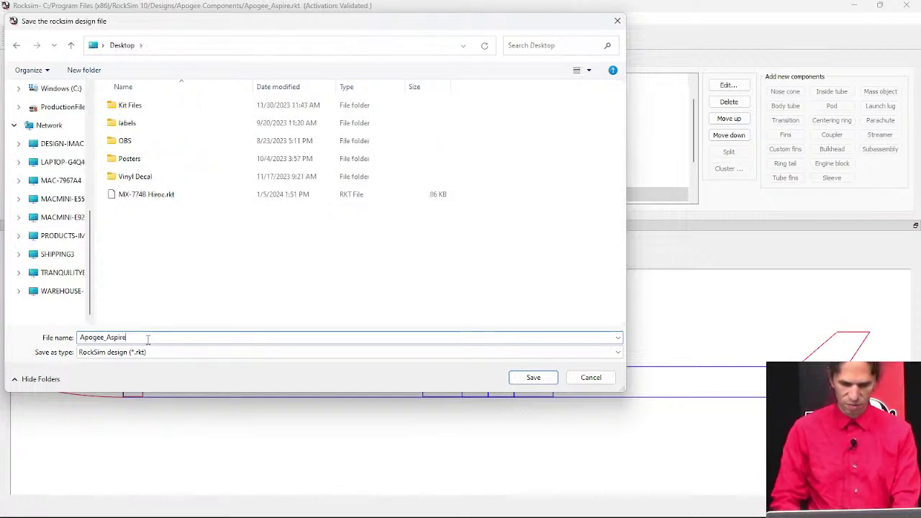
pyautogui.write('_w_')
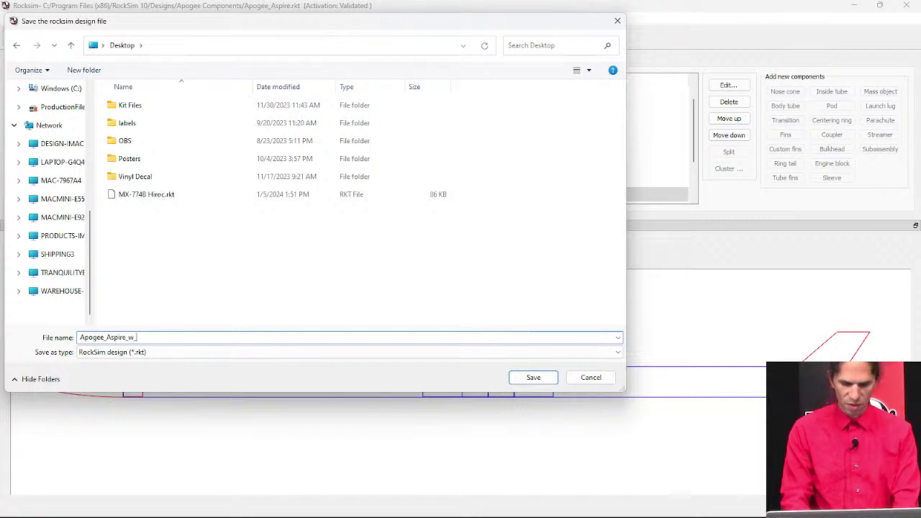
pyautogui.write('Bay')
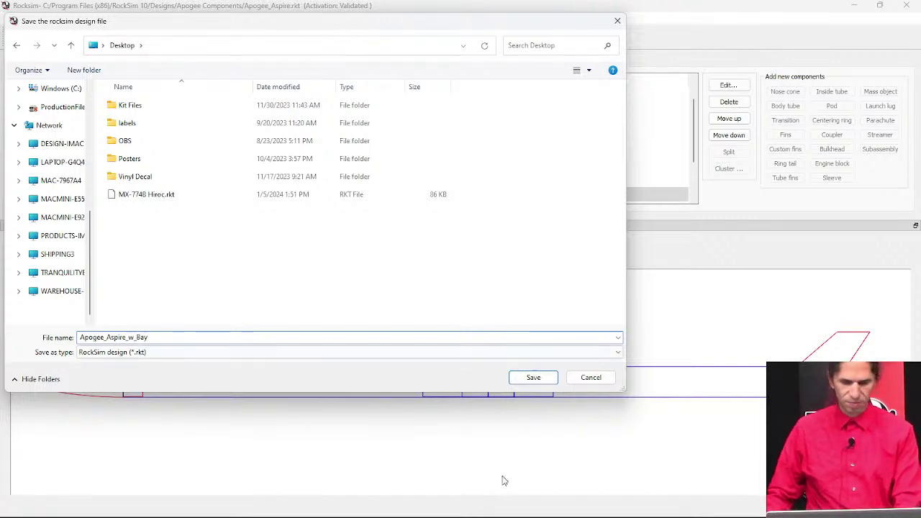
pyautogui.click(532, 379)
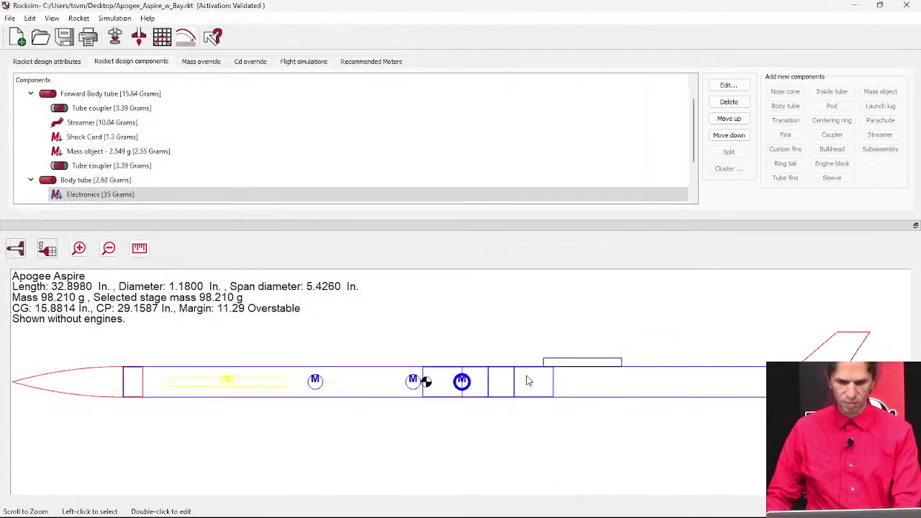
# - Load the Apogee F10 engine in the aft body tube with an 8-second ejection delay and launch the simulation
pyautogui.click(118, 40)
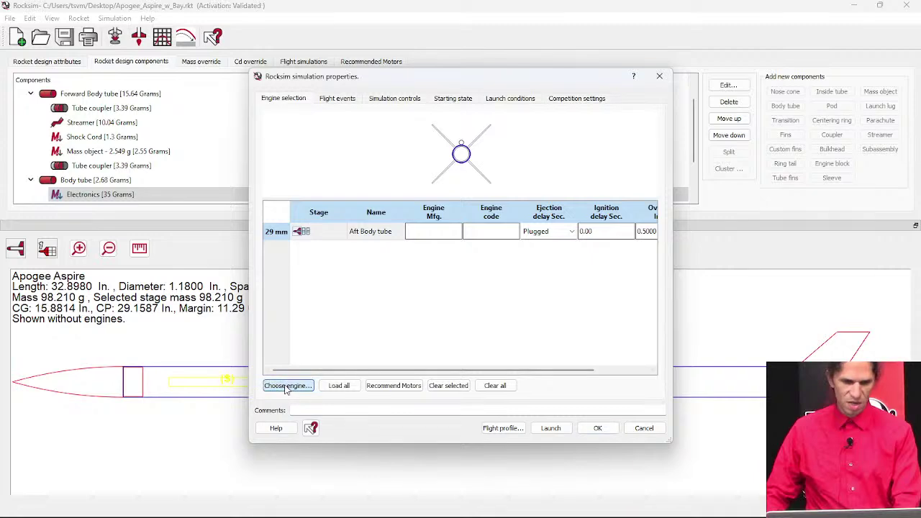
pyautogui.click(286, 387)
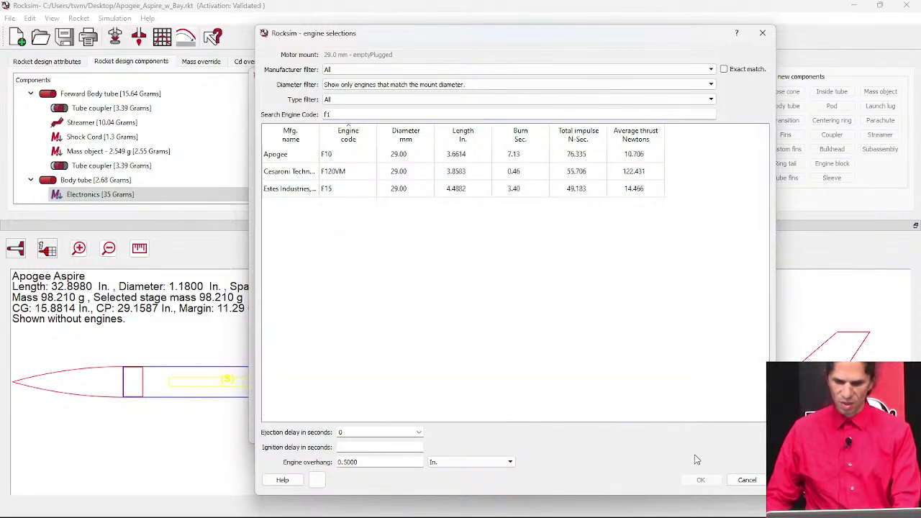
pyautogui.doubleClick(327, 154)
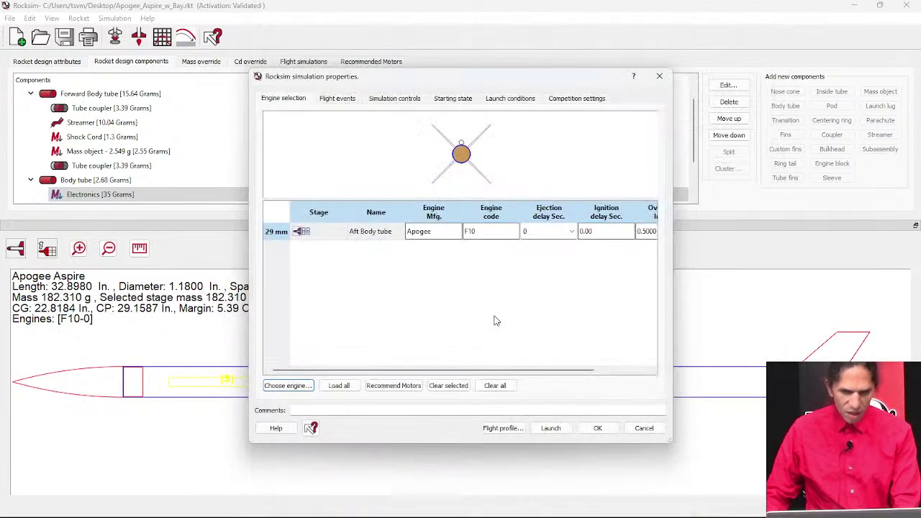
pyautogui.click(571, 231)
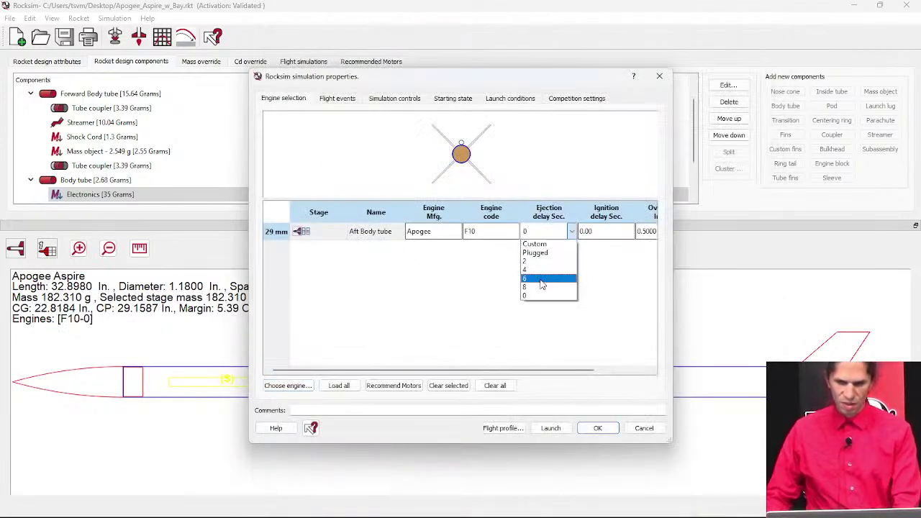
pyautogui.click(542, 288)
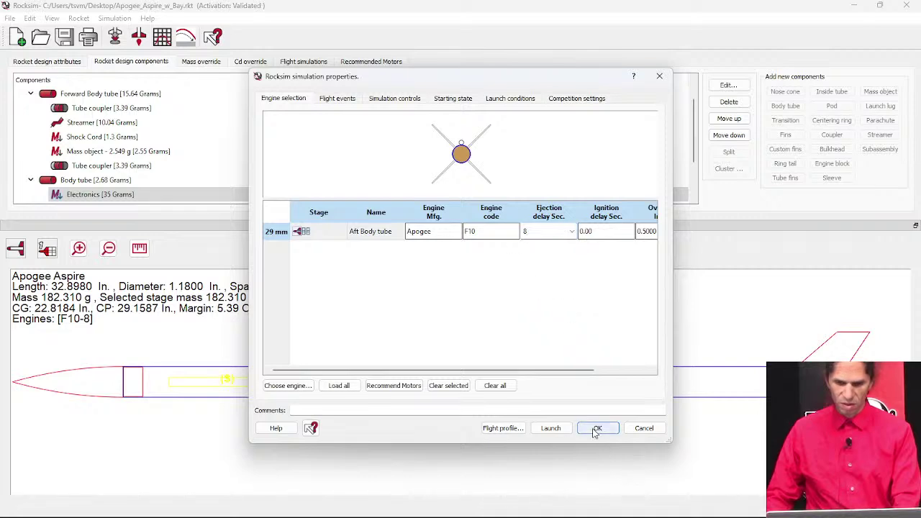
pyautogui.click(554, 430)
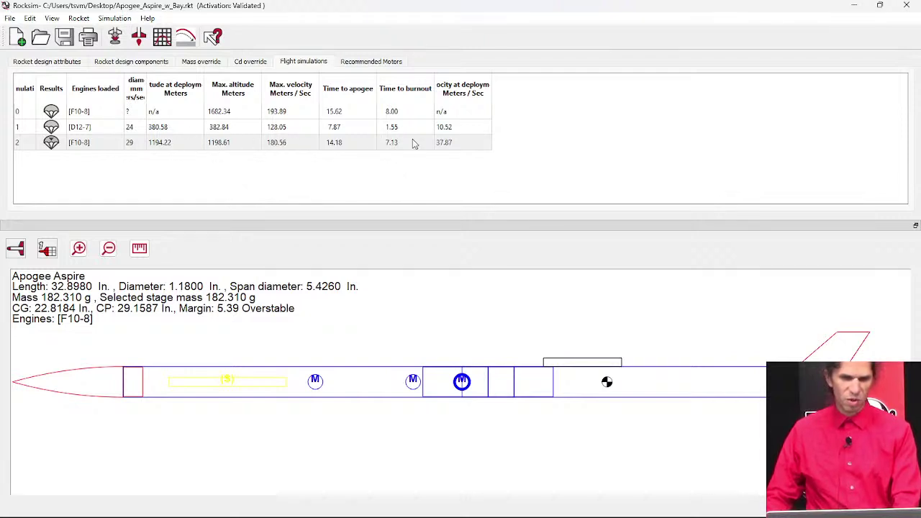
# - Change the F10 engine's ejection delay to 6 seconds and launch another simulation
pyautogui.click(60, 63)
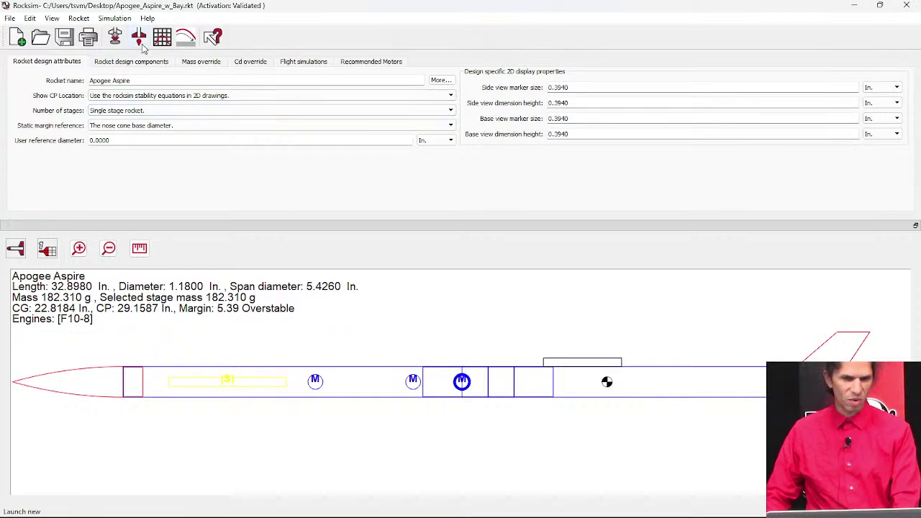
pyautogui.click(115, 39)
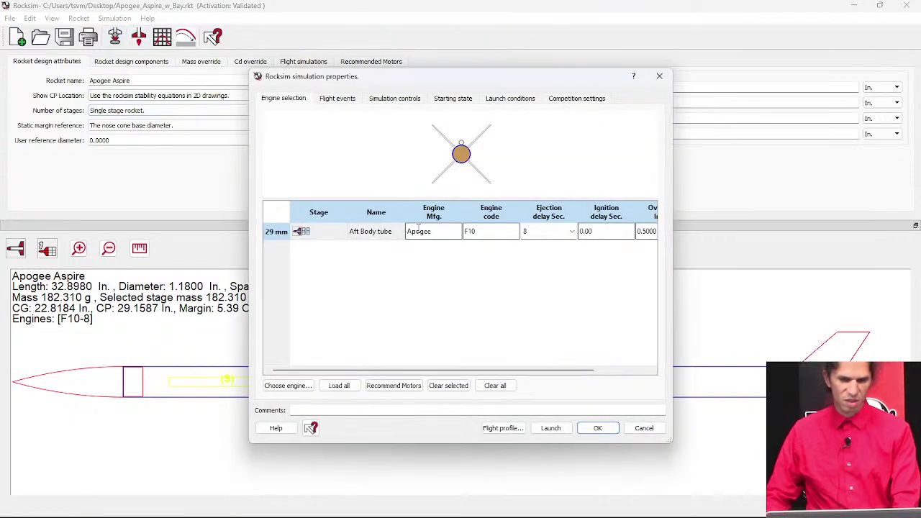
pyautogui.click(571, 231)
pyautogui.click(528, 280)
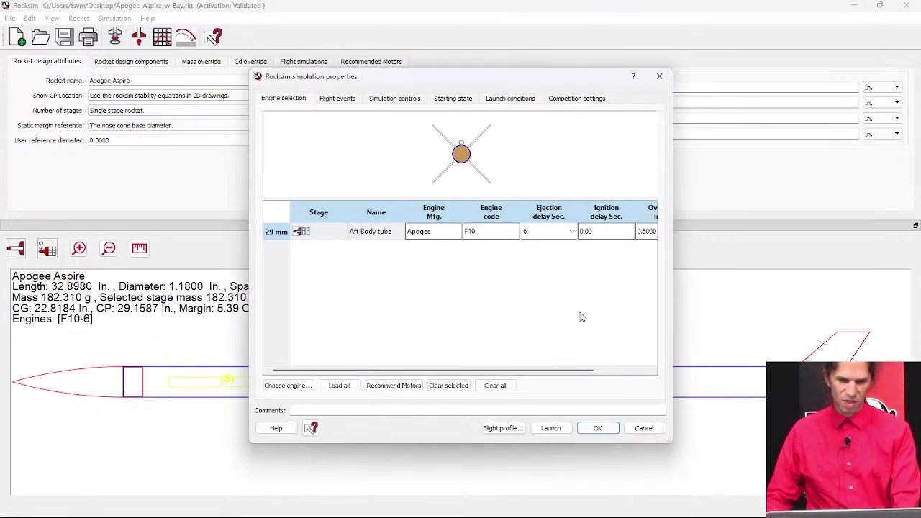
pyautogui.click(550, 429)
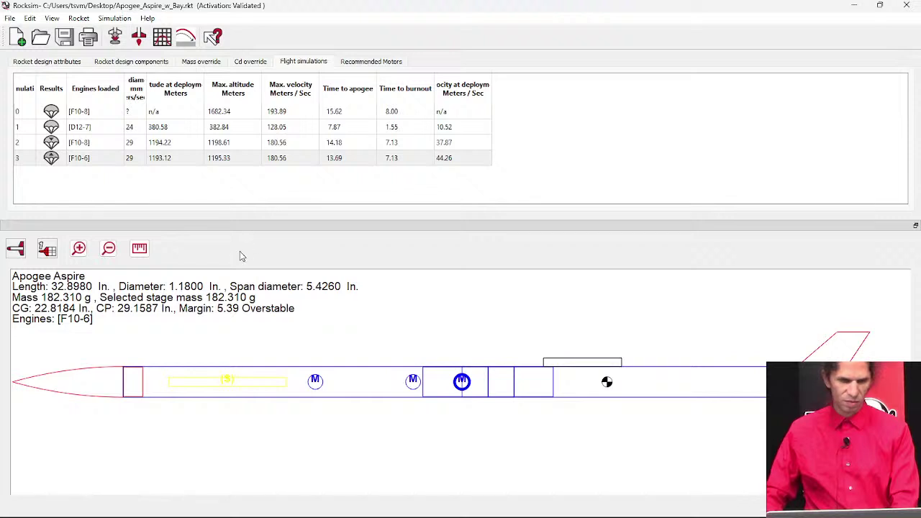
# - Play the 2D flight profile animation of the F10-6 simulation, then close it
pyautogui.rightClick(67, 165)
pyautogui.click(101, 188)
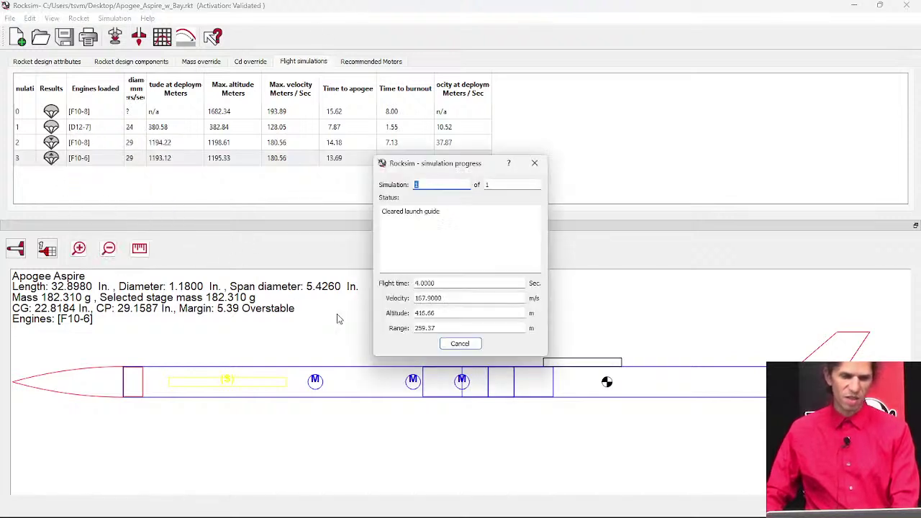
pyautogui.click(466, 343)
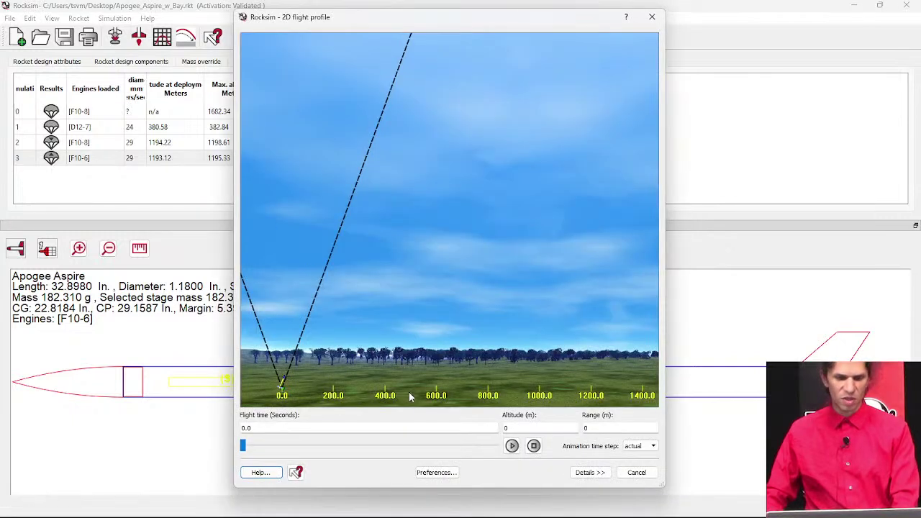
pyautogui.click(511, 445)
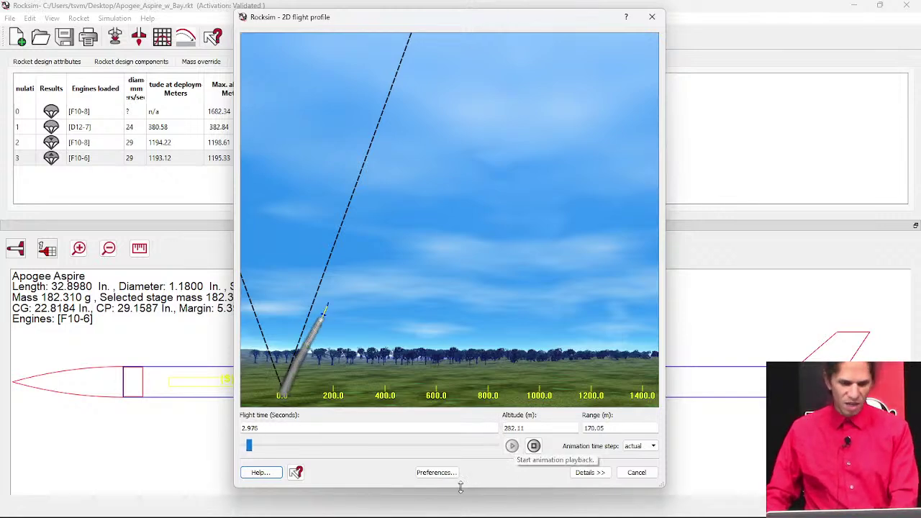
pyautogui.click(637, 473)
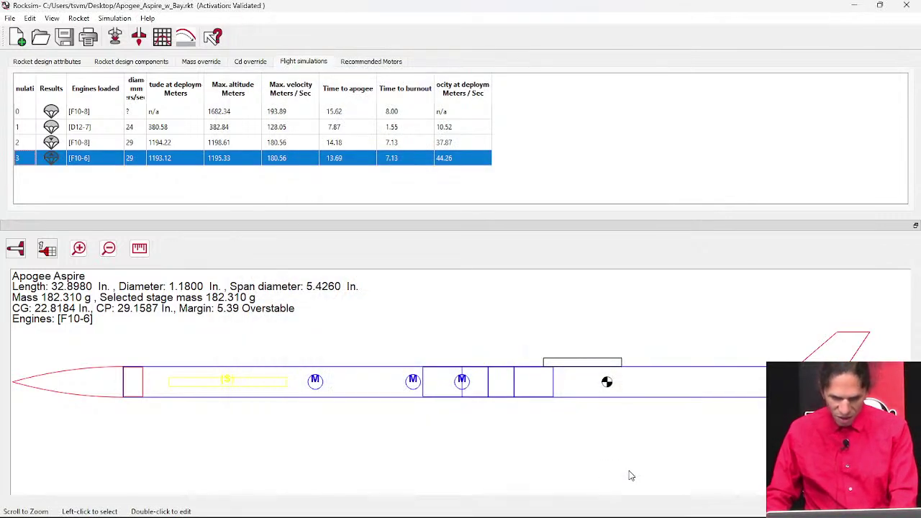
# - Set the launch angle to 0 degrees in the simulation's starting state and accept the properties
pyautogui.click(114, 36)
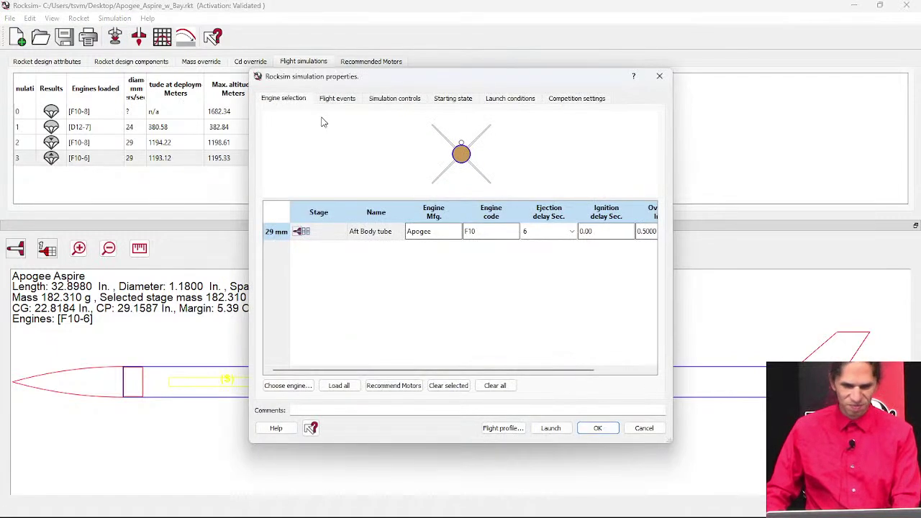
pyautogui.click(341, 98)
pyautogui.click(415, 100)
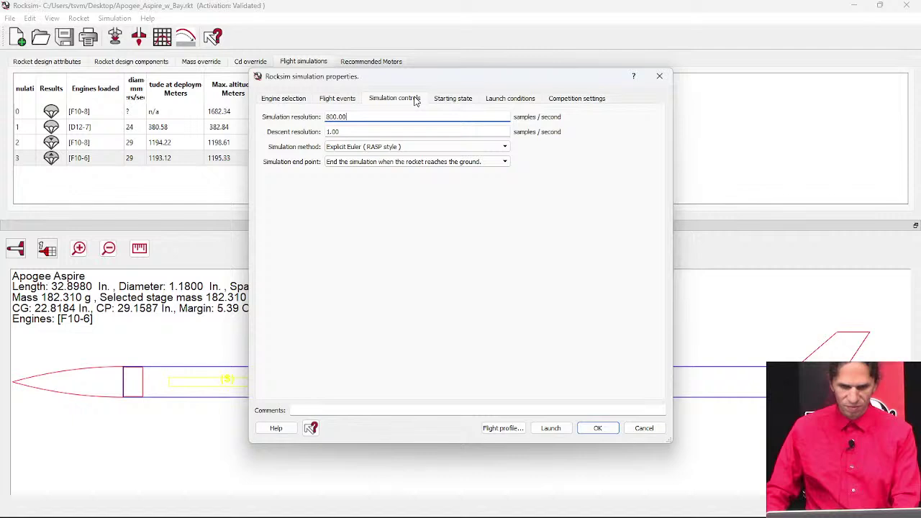
pyautogui.click(450, 99)
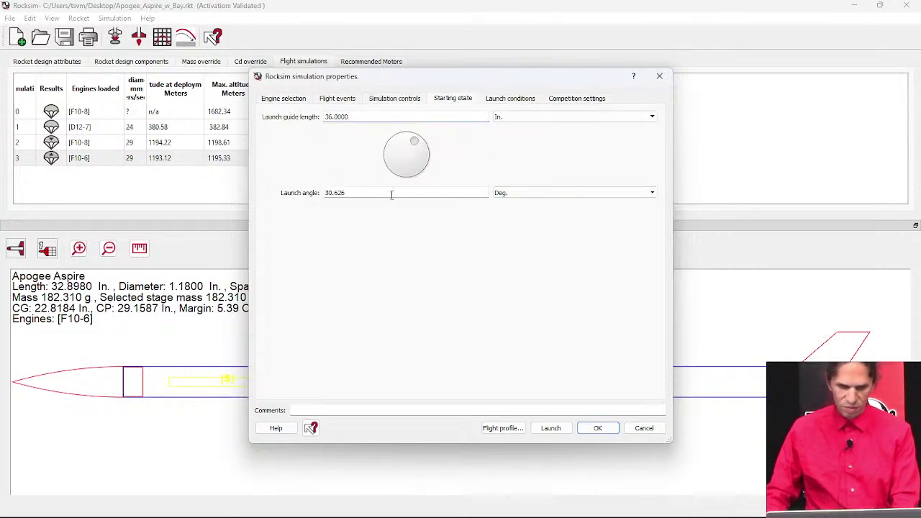
pyautogui.moveTo(391, 194); pyautogui.dragTo(264, 195)
pyautogui.write('0')
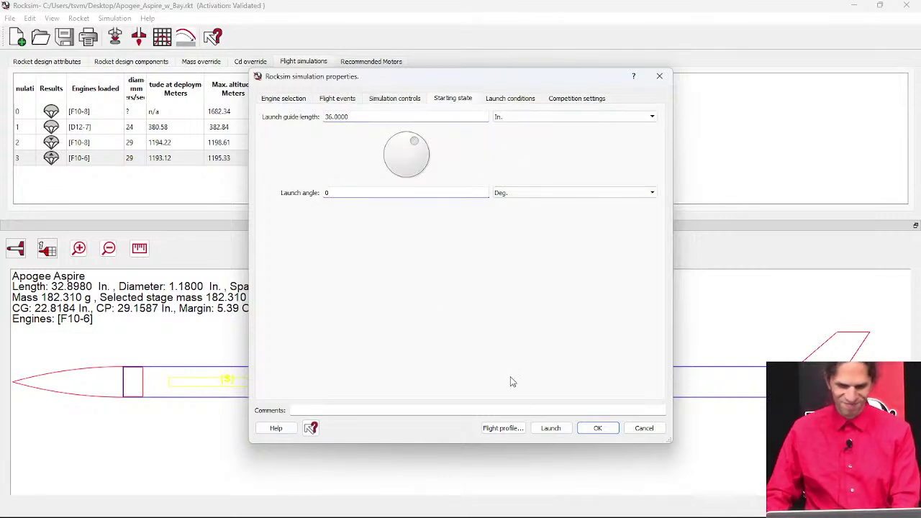
pyautogui.click(598, 428)
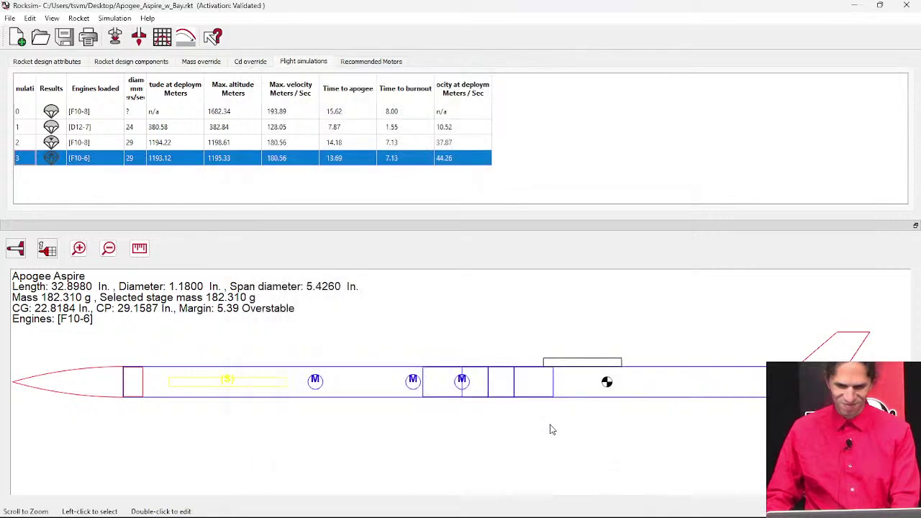
# - Launch the F10-6 simulation and play its 2D flight profile animation, then close the profile
pyautogui.click(139, 40)
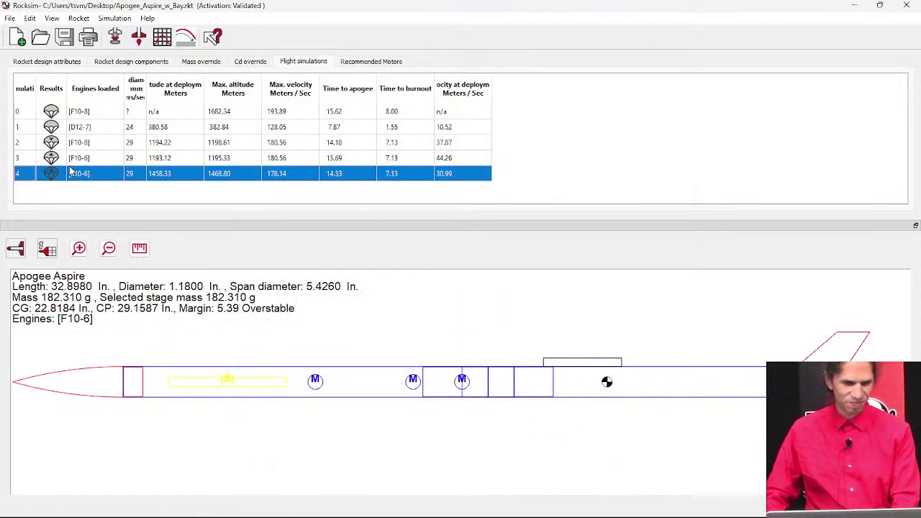
pyautogui.rightClick(72, 171)
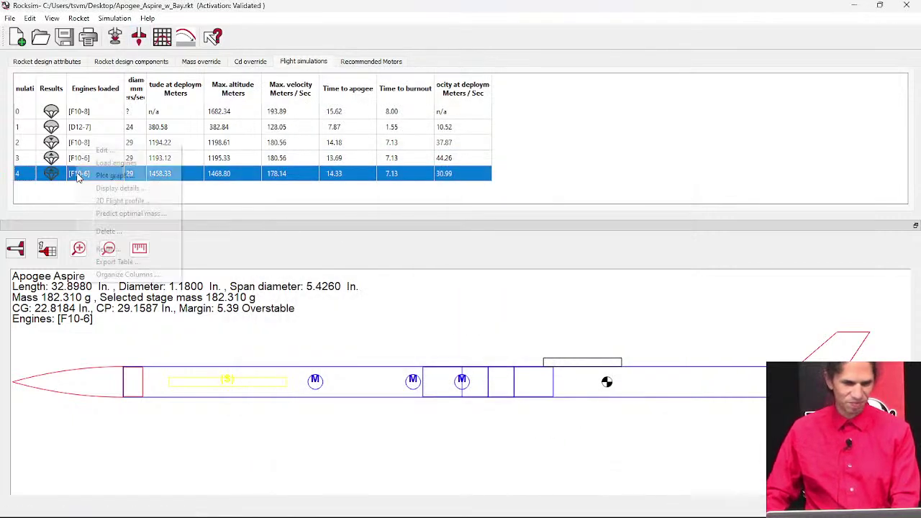
pyautogui.click(111, 201)
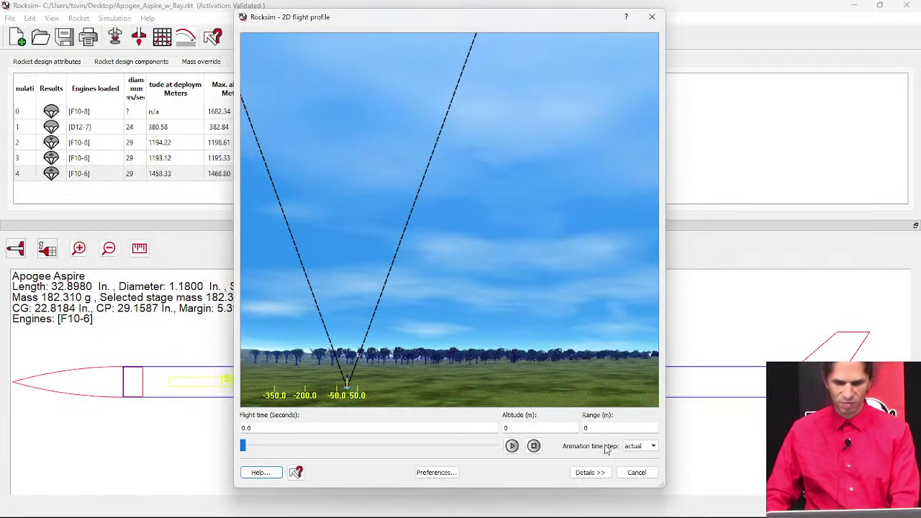
pyautogui.click(511, 445)
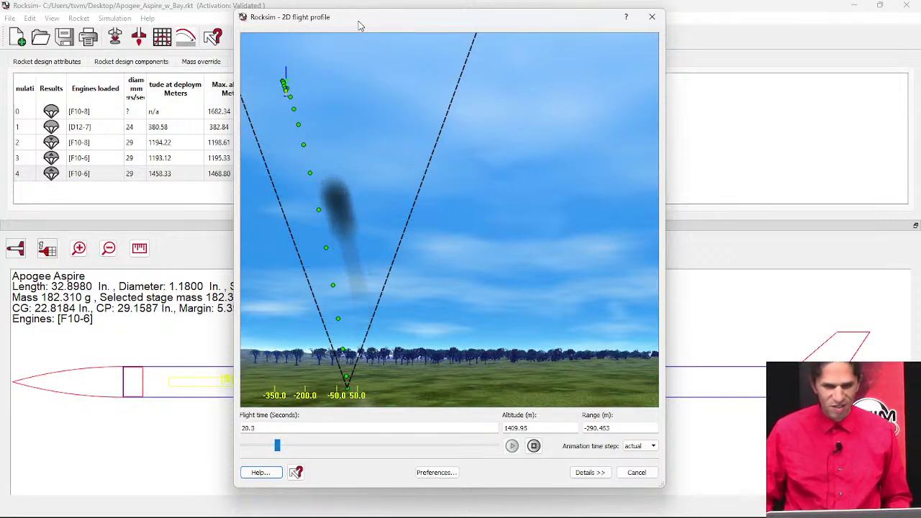
pyautogui.moveTo(361, 26); pyautogui.dragTo(572, 20)
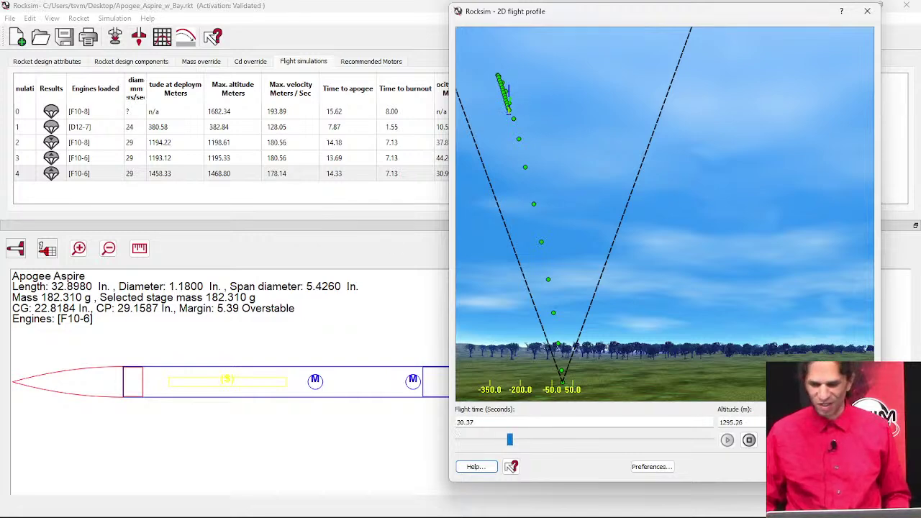
pyautogui.press('Escape')
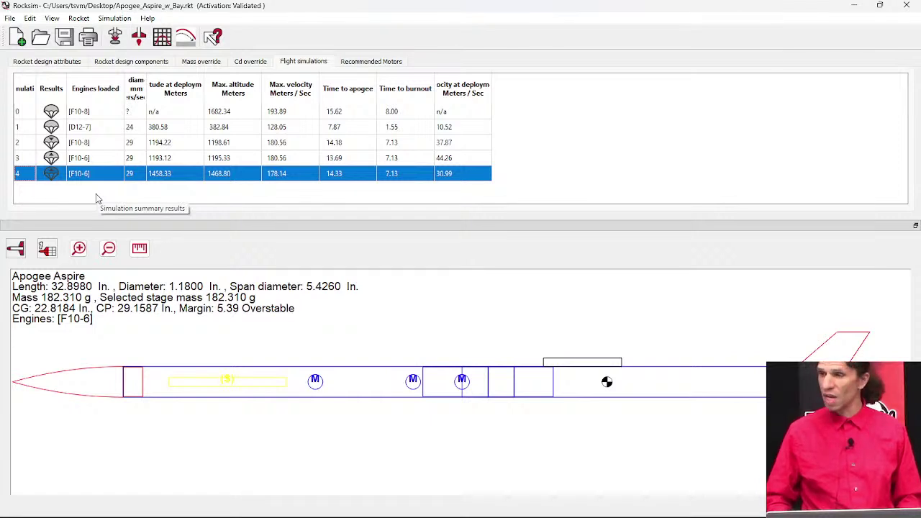
# - Save the modified Aspire design and start a new, empty rocket design
pyautogui.click(10, 19)
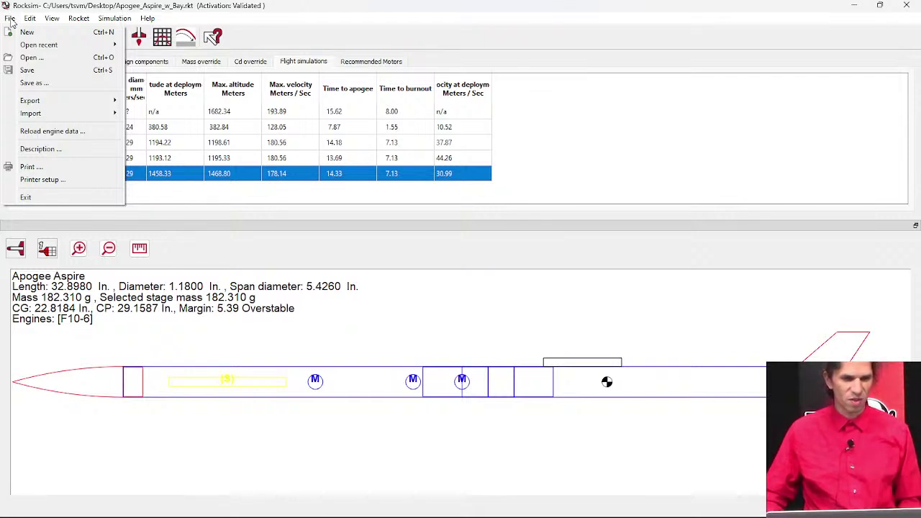
pyautogui.click(27, 70)
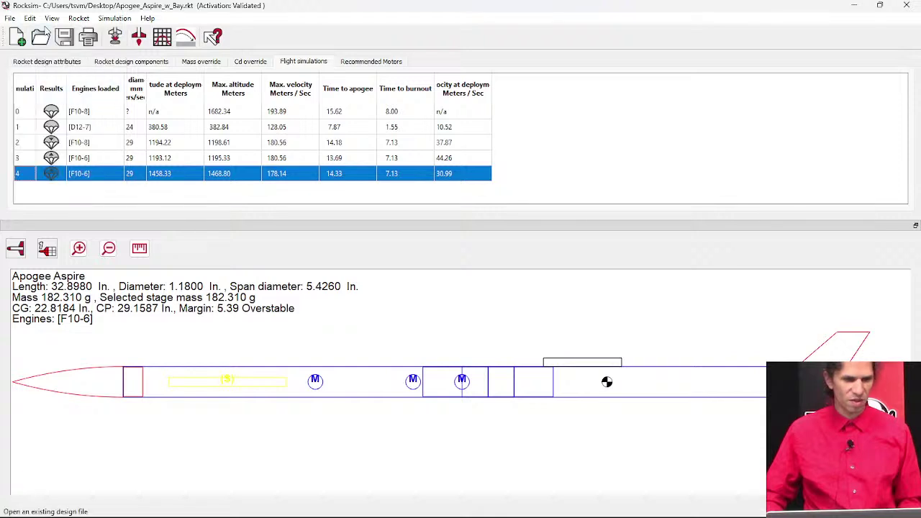
pyautogui.click(10, 18)
pyautogui.click(25, 31)
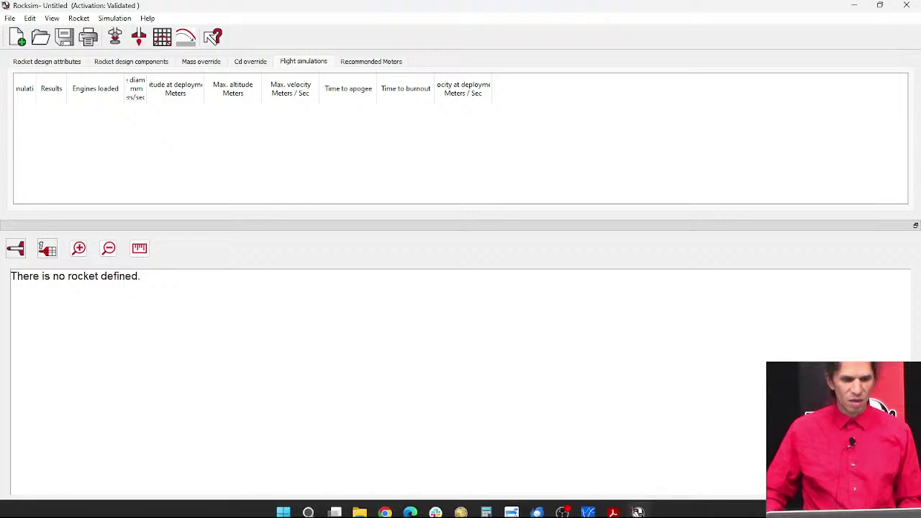
# - Switch to Chrome and view the 29mm Ebay Kit product page
pyautogui.moveTo(384, 506)
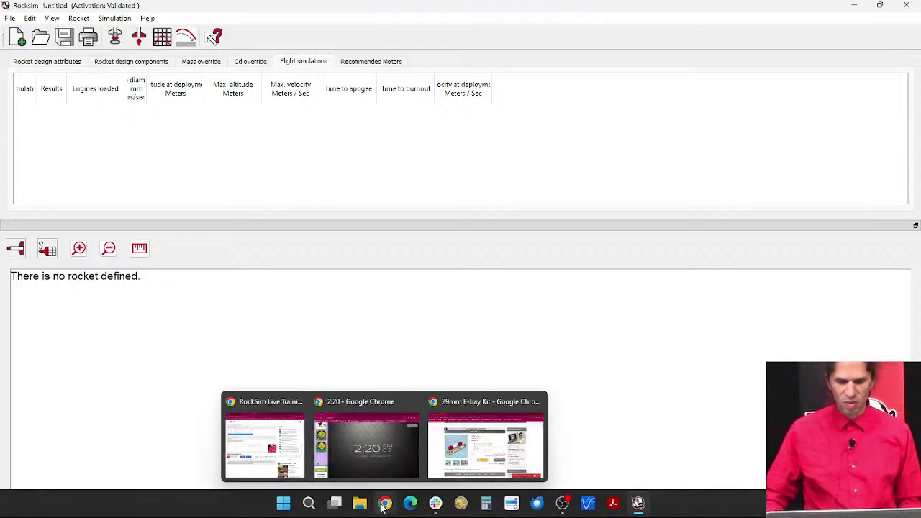
pyautogui.click(486, 439)
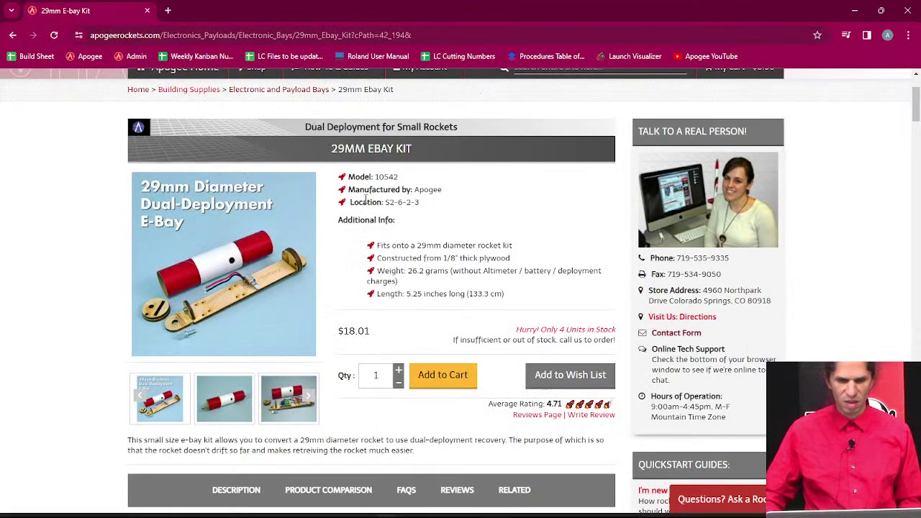
pyautogui.scroll(2, 376, 168)
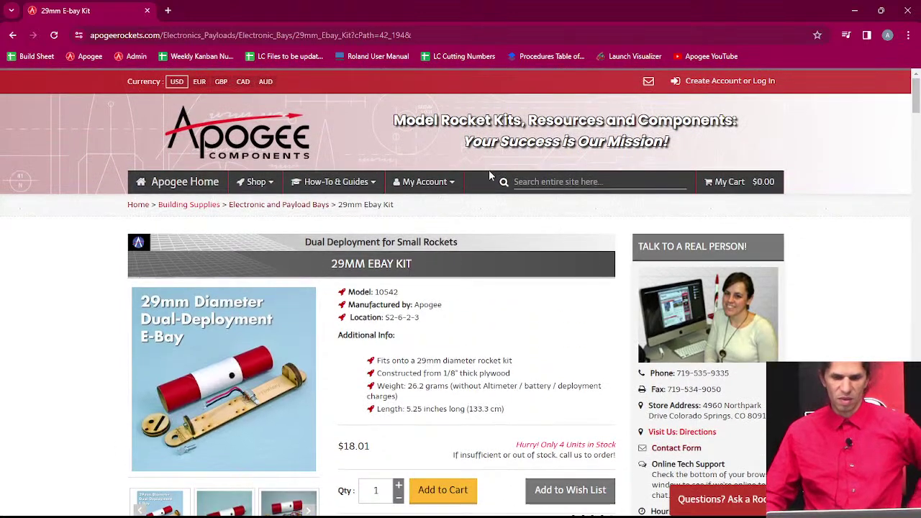
# - Open File Explorer and browse the C: drive to Program Files (x86) > RockSim 10 > Designs
pyautogui.moveTo(364, 508)
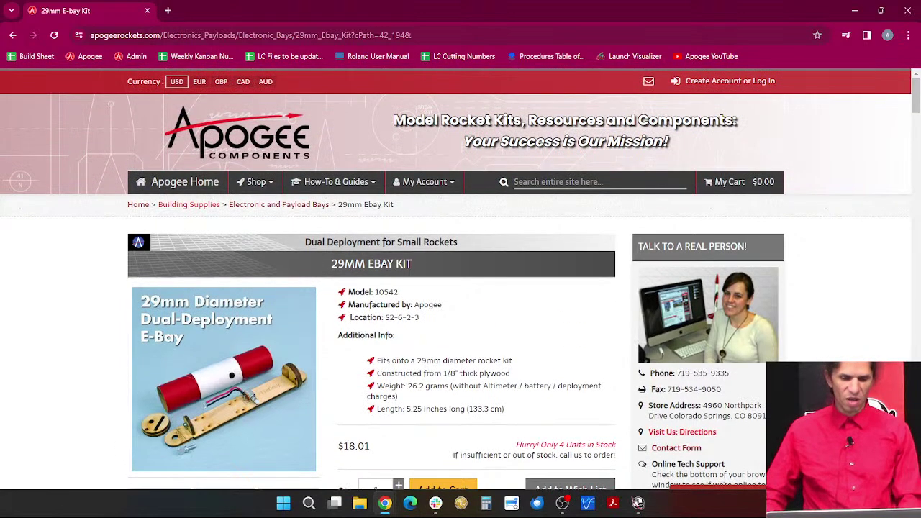
pyautogui.click(363, 509)
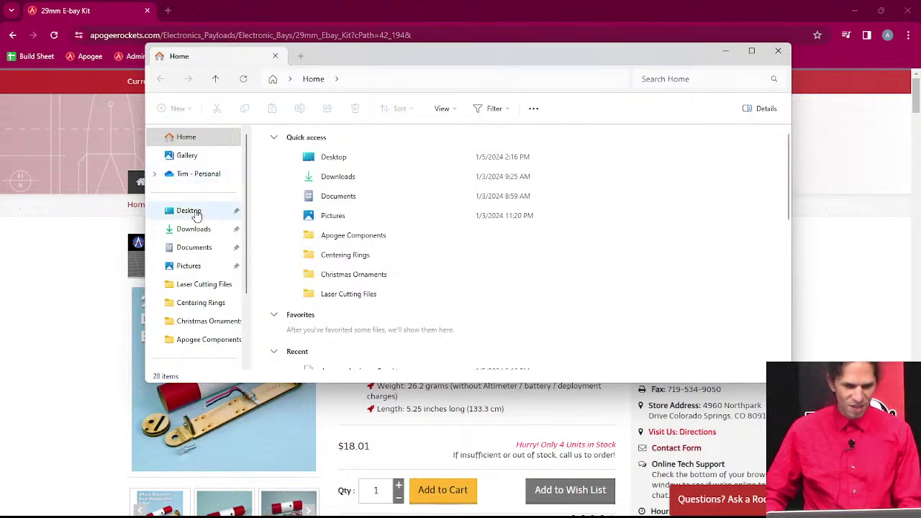
pyautogui.scroll(-3, 191, 247)
pyautogui.scroll(2, 193, 248)
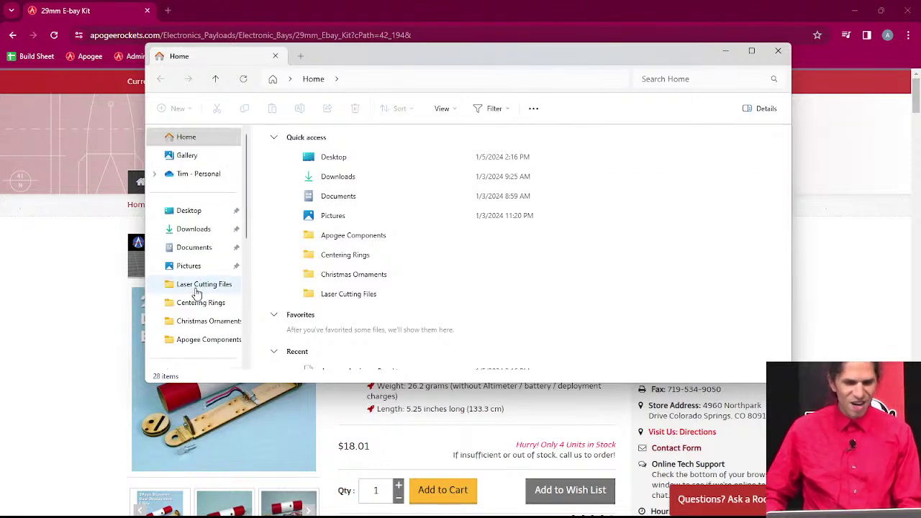
pyautogui.scroll(-5, 205, 280)
pyautogui.scroll(2, 203, 241)
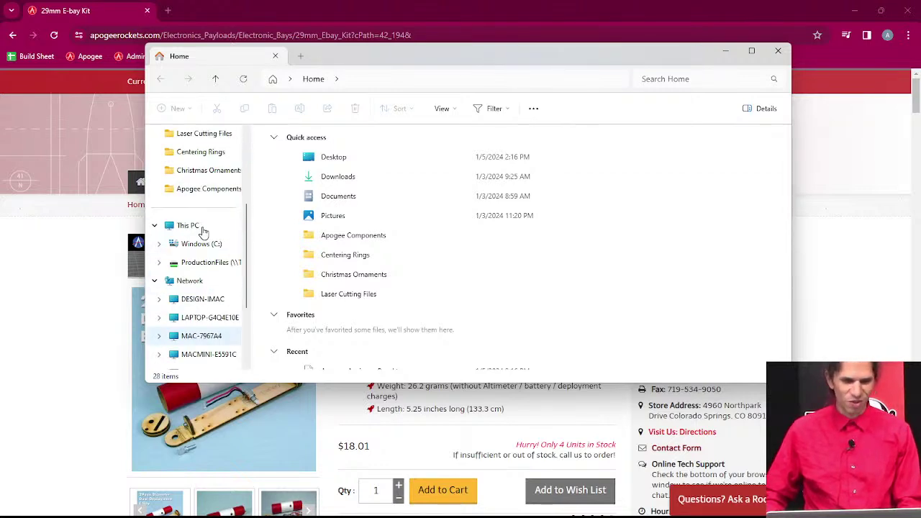
pyautogui.click(202, 244)
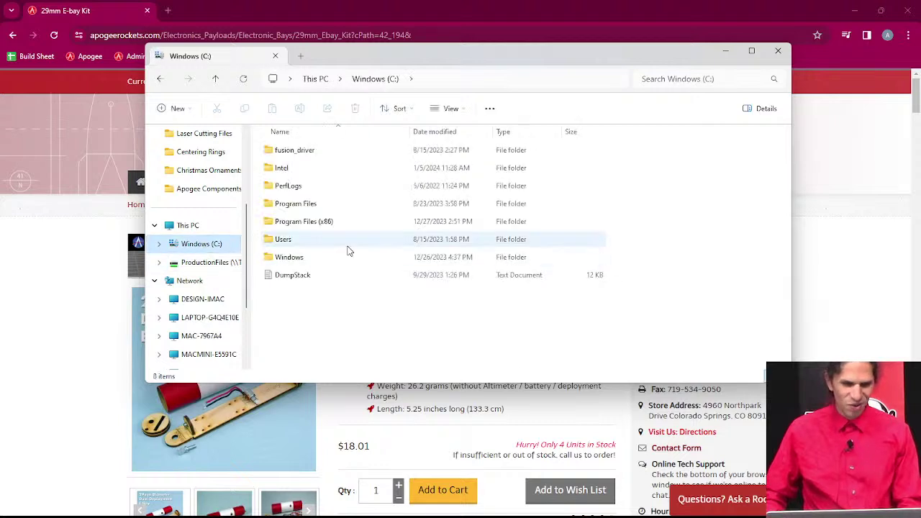
pyautogui.doubleClick(297, 225)
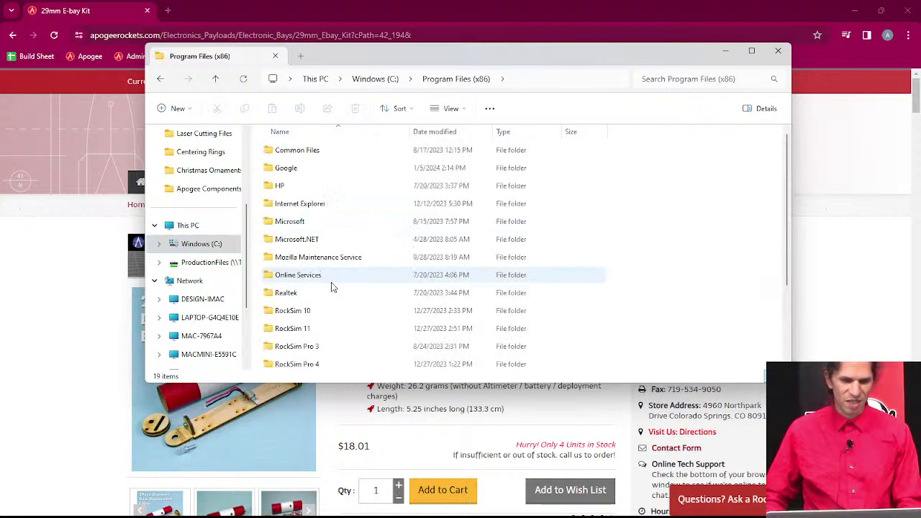
pyautogui.scroll(-3, 327, 288)
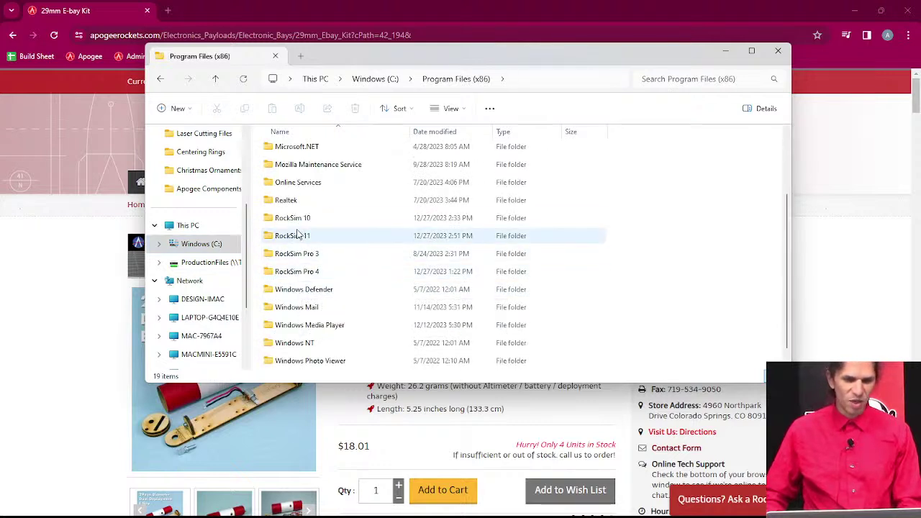
pyautogui.doubleClick(295, 218)
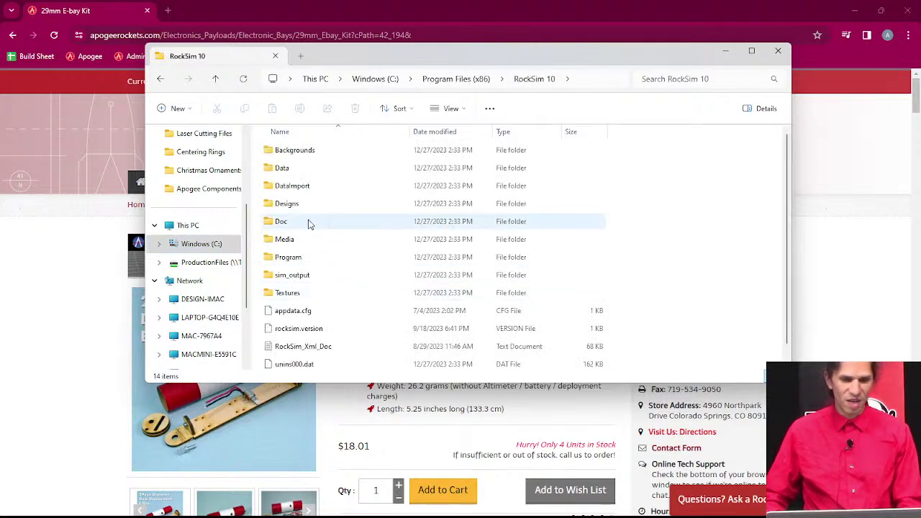
pyautogui.doubleClick(288, 207)
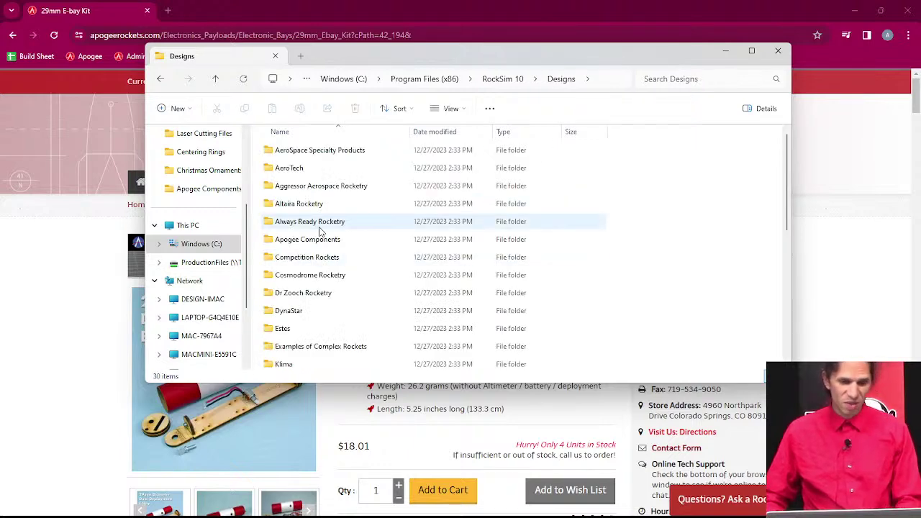
# - Look through the manufacturer folders in Designs and open the Apogee Components folder to view its design files
pyautogui.scroll(-6, 320, 205)
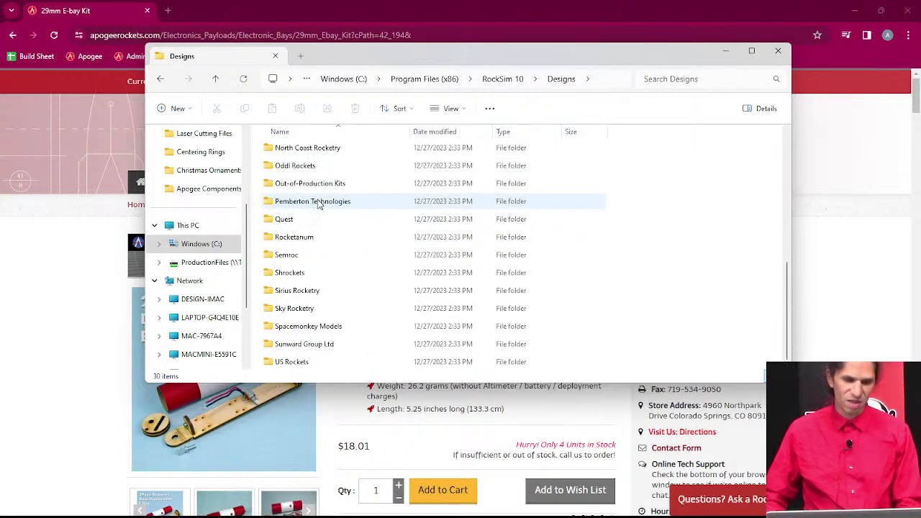
pyautogui.scroll(2, 320, 204)
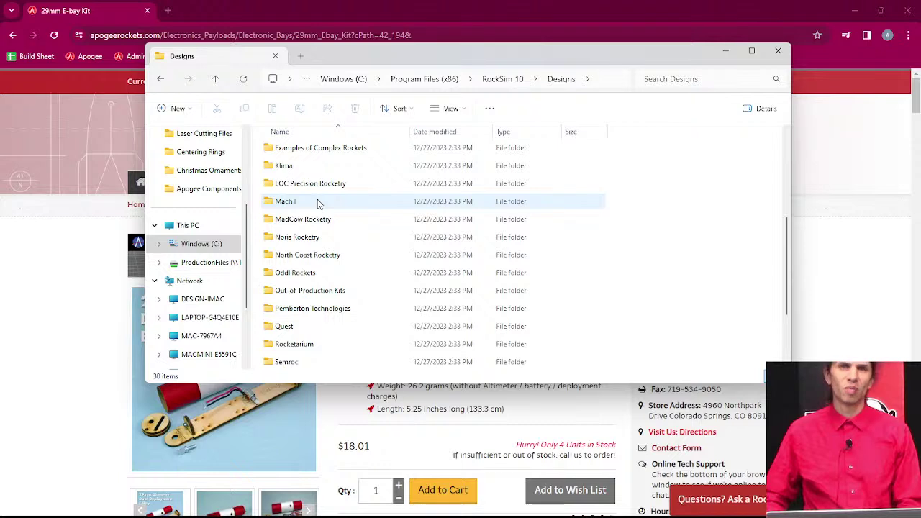
pyautogui.scroll(4, 319, 204)
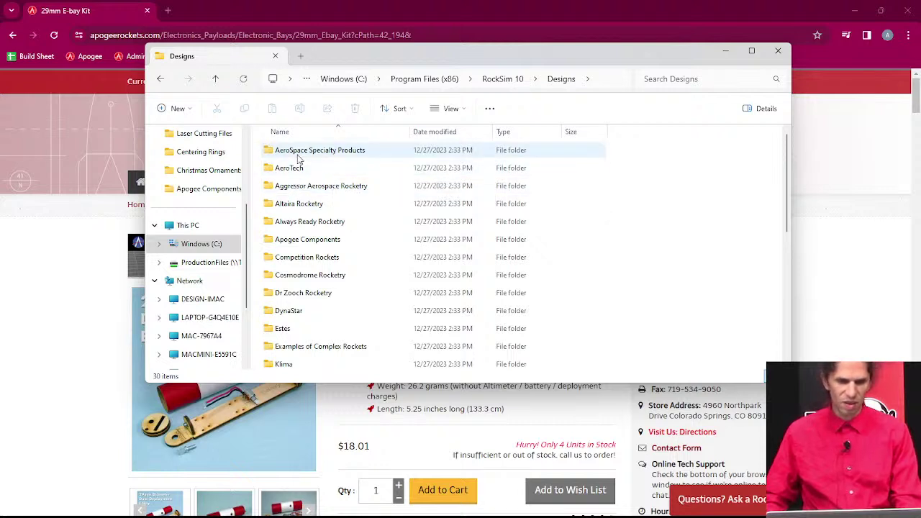
pyautogui.doubleClick(288, 239)
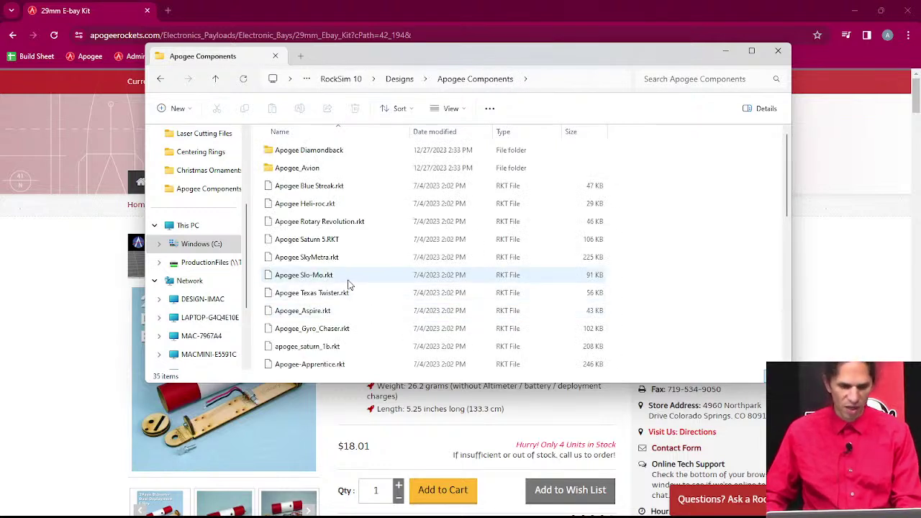
pyautogui.scroll(-1, 349, 286)
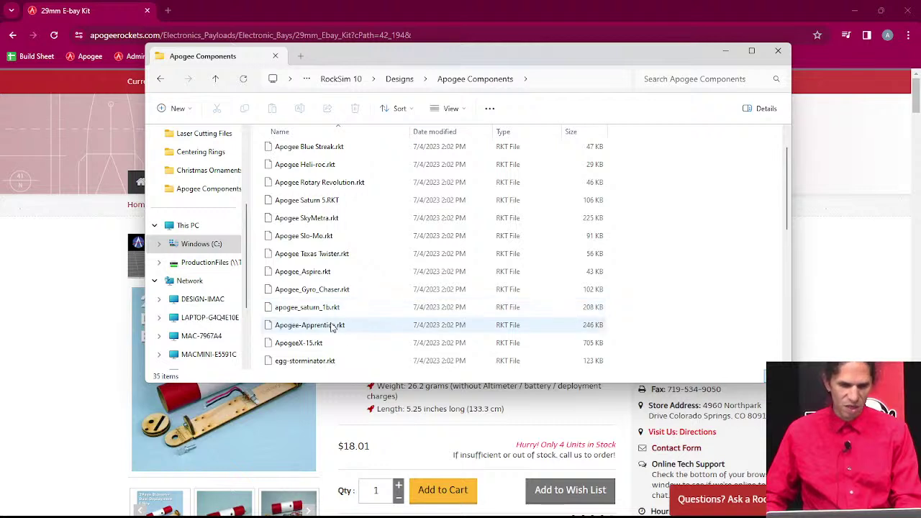
# - Try to open ApogeeX-15.rkt directly from the Apogee Components folder
pyautogui.click(298, 345)
pyautogui.press('Return')
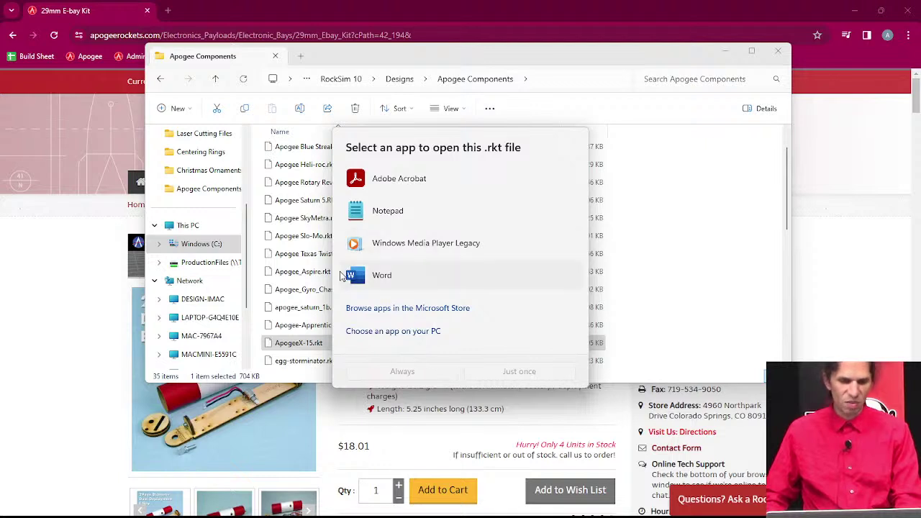
pyautogui.click(662, 244)
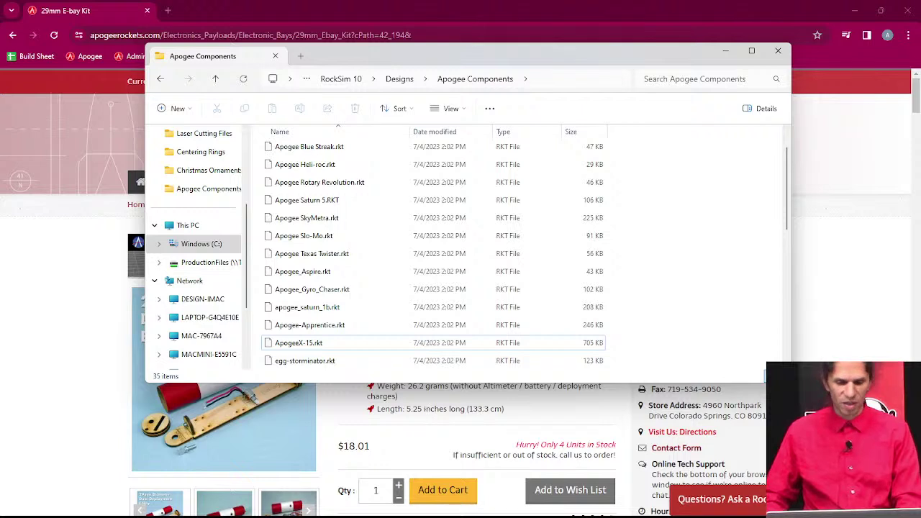
# - Switch back to RockSim and open the ApogeeX-15.rkt design from the Apogee Components folder
pyautogui.moveTo(382, 510)
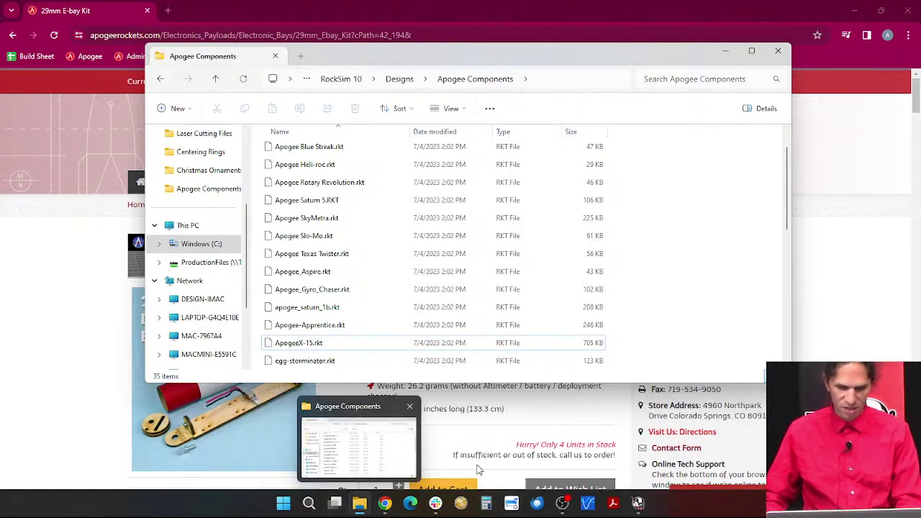
pyautogui.click(615, 503)
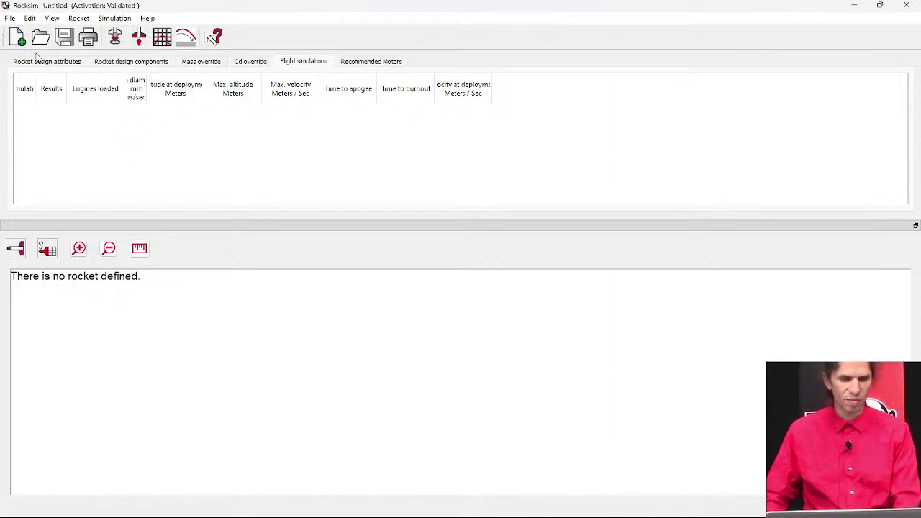
pyautogui.click(9, 19)
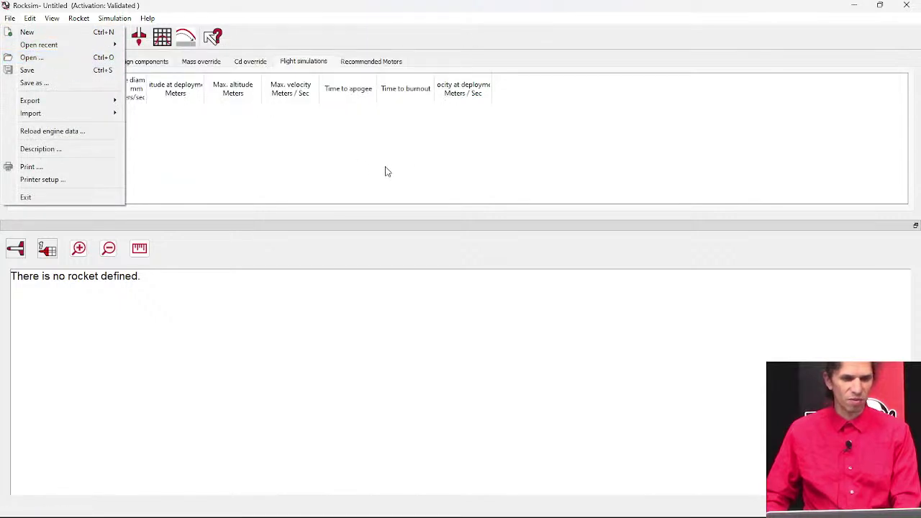
pyautogui.click(32, 58)
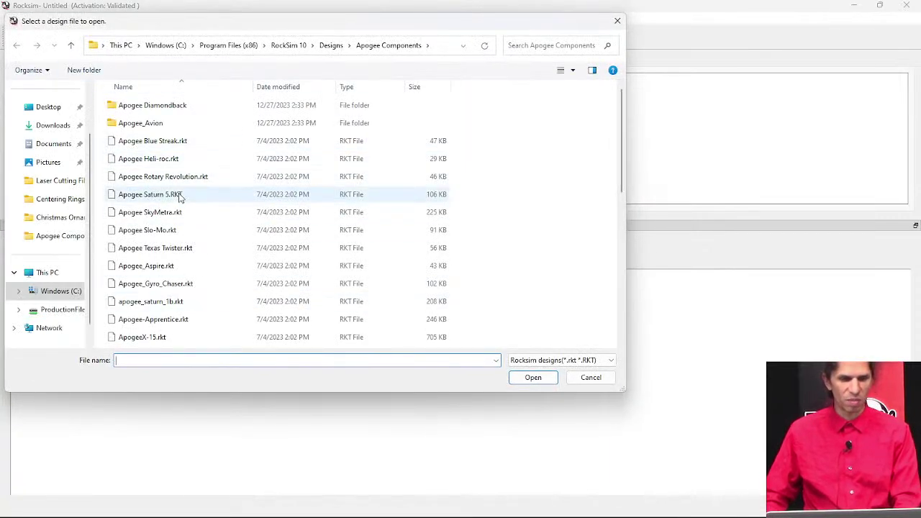
pyautogui.scroll(-2, 156, 277)
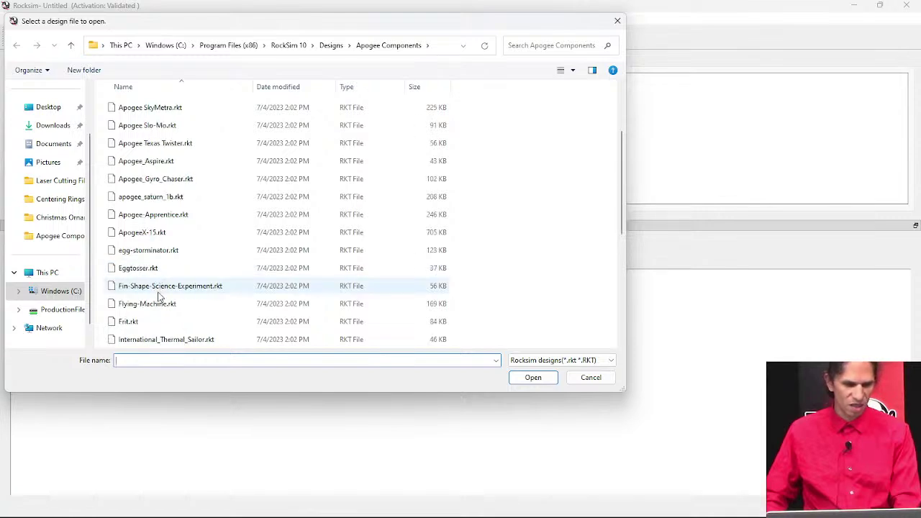
pyautogui.doubleClick(152, 232)
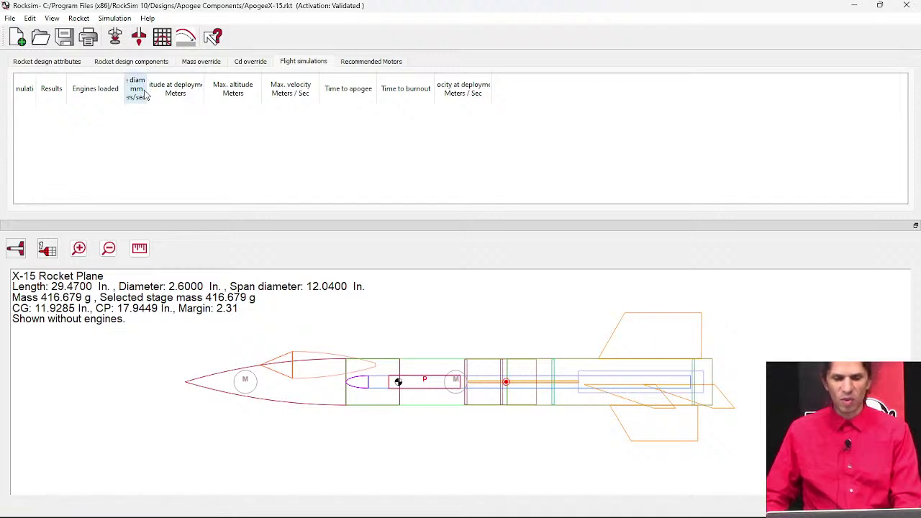
# - View the X-15 design from the top, followed by the base view along the rocket's axis
pyautogui.click(16, 249)
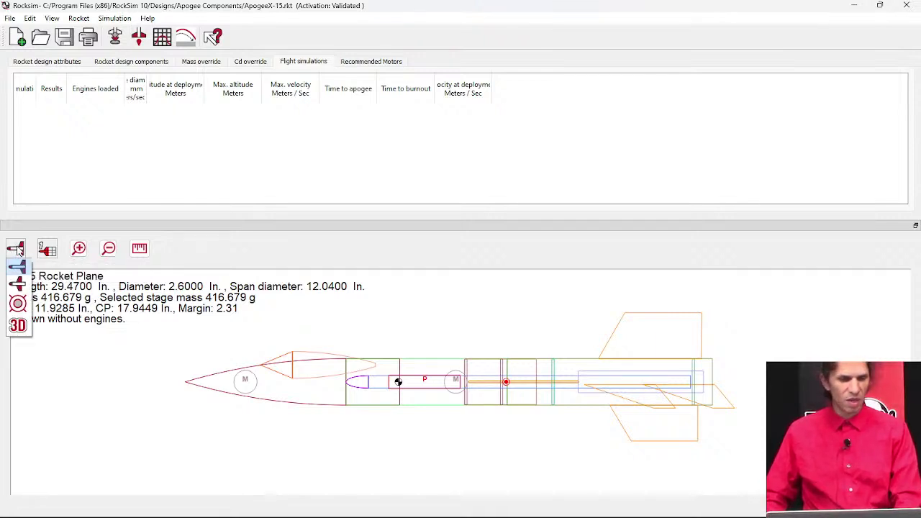
pyautogui.click(20, 291)
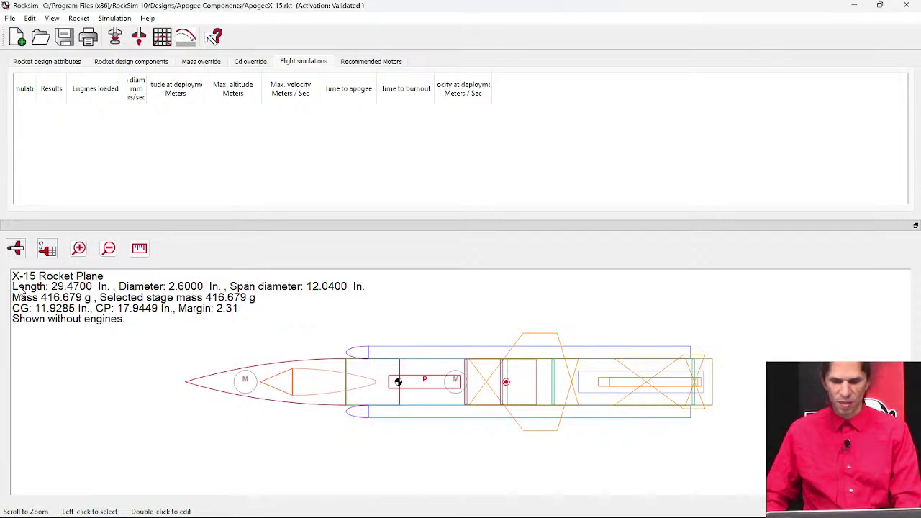
pyautogui.click(16, 249)
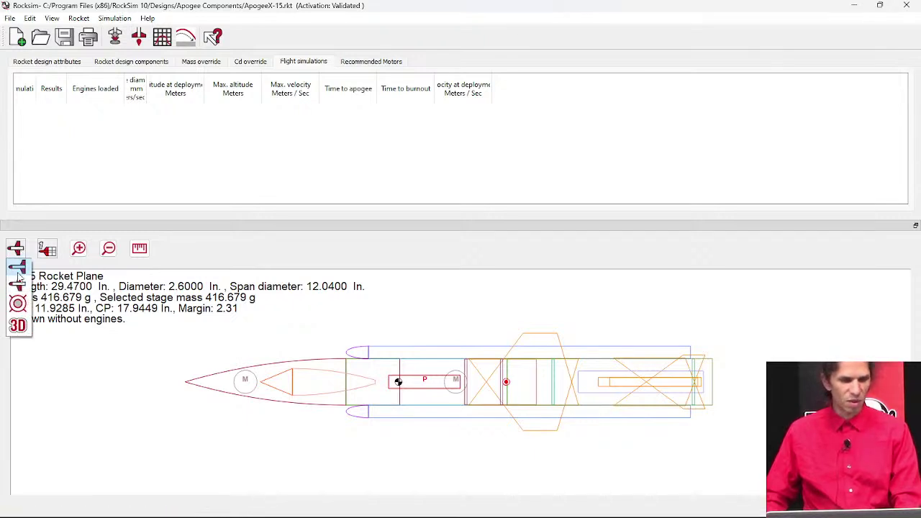
pyautogui.click(25, 307)
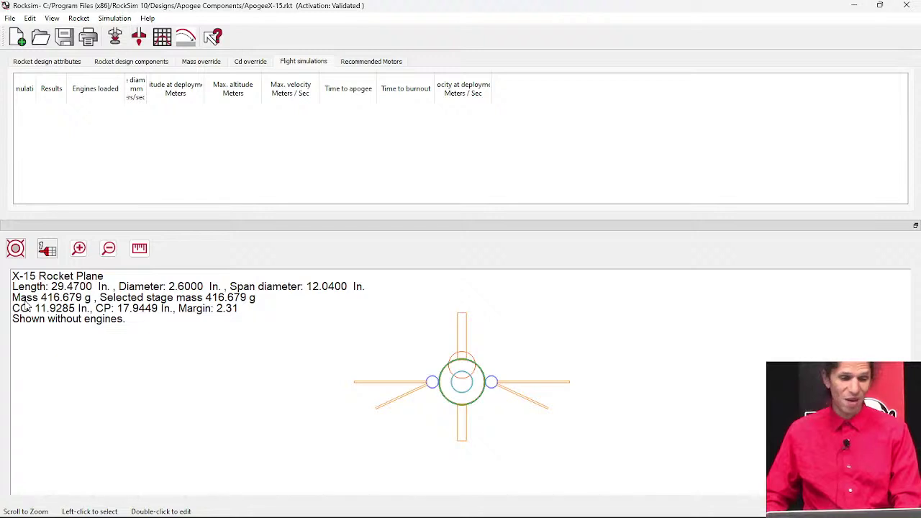
# - Switch the X-15 to the 3D view and inspect its opposite side and fins up close
pyautogui.click(15, 248)
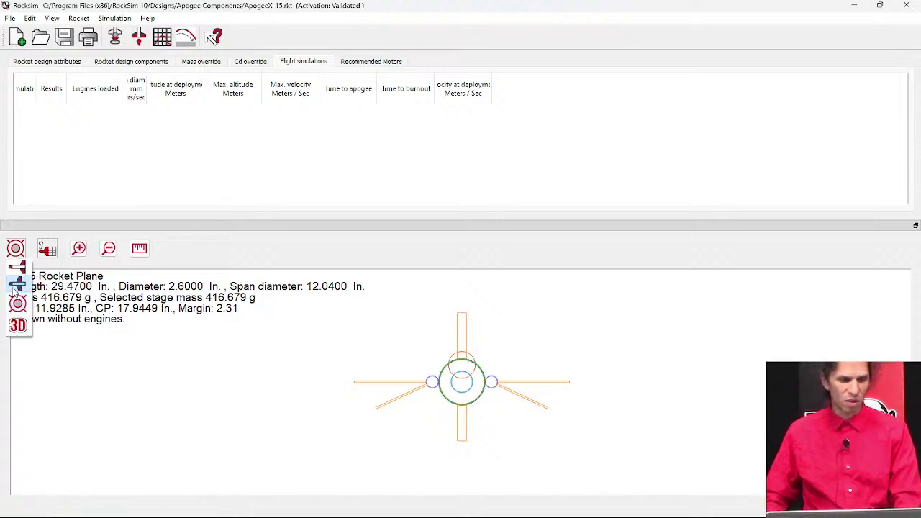
pyautogui.click(20, 324)
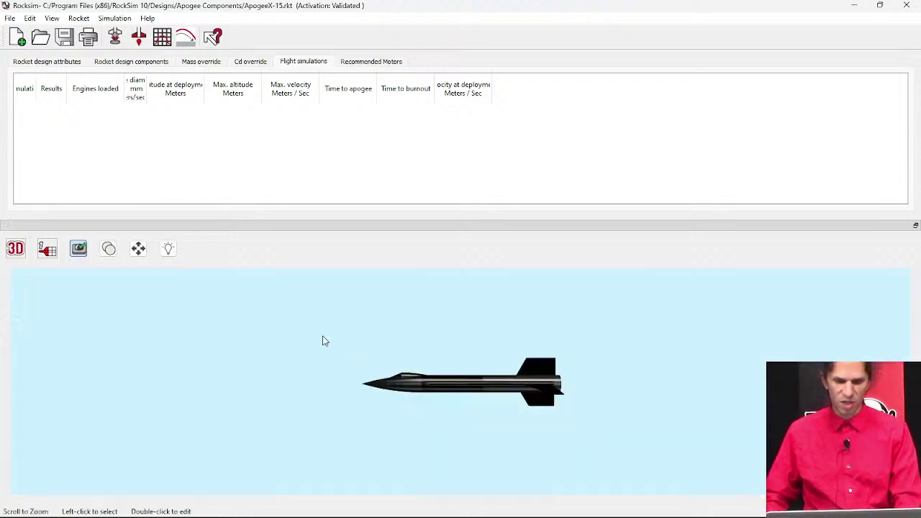
pyautogui.moveTo(323, 341); pyautogui.dragTo(498, 353)
pyautogui.moveTo(367, 337); pyautogui.dragTo(385, 353)
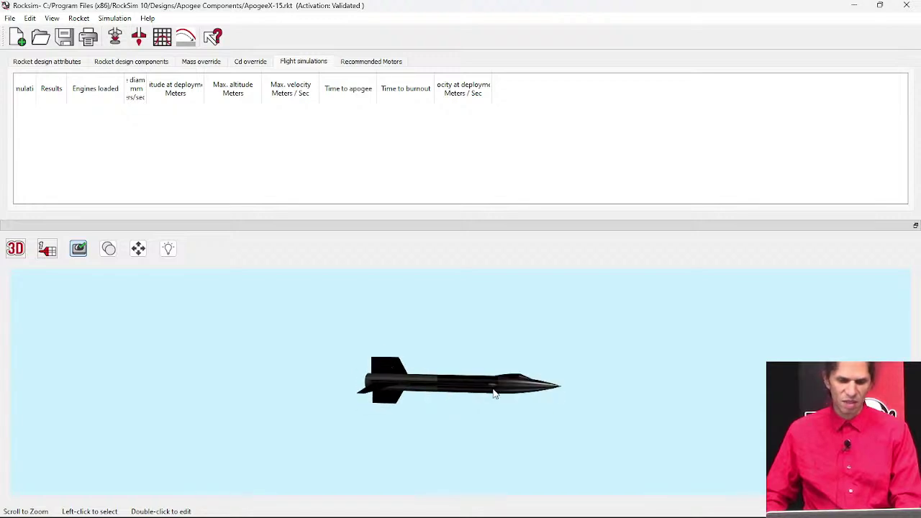
pyautogui.scroll(5, 495, 393)
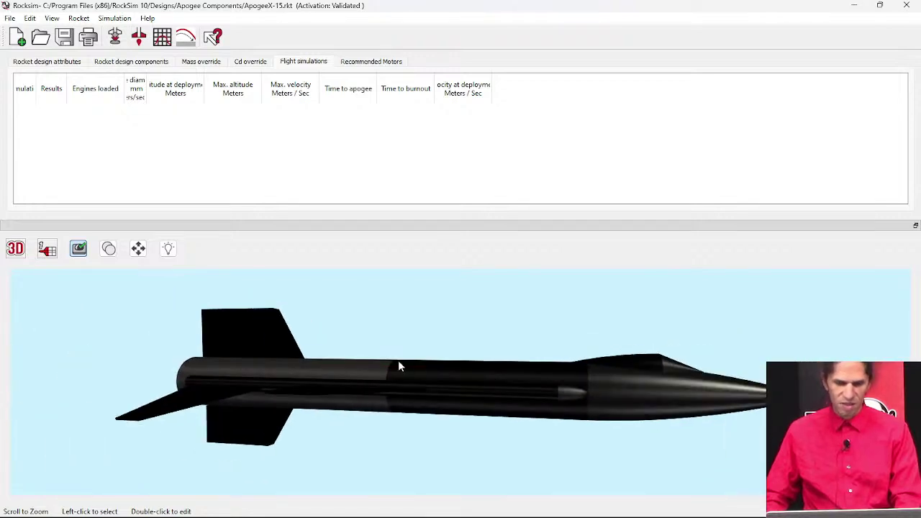
pyautogui.moveTo(400, 366); pyautogui.dragTo(444, 401)
pyautogui.scroll(3, 499, 403)
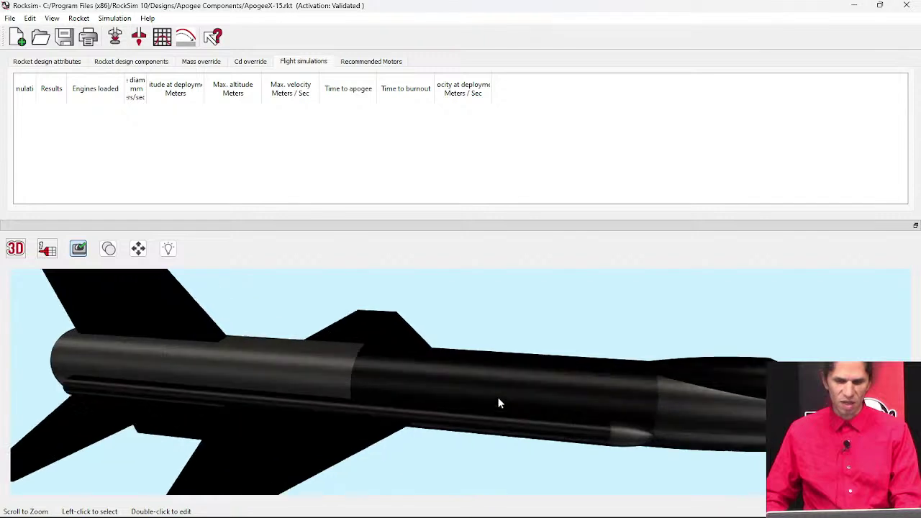
pyautogui.scroll(-5, 499, 403)
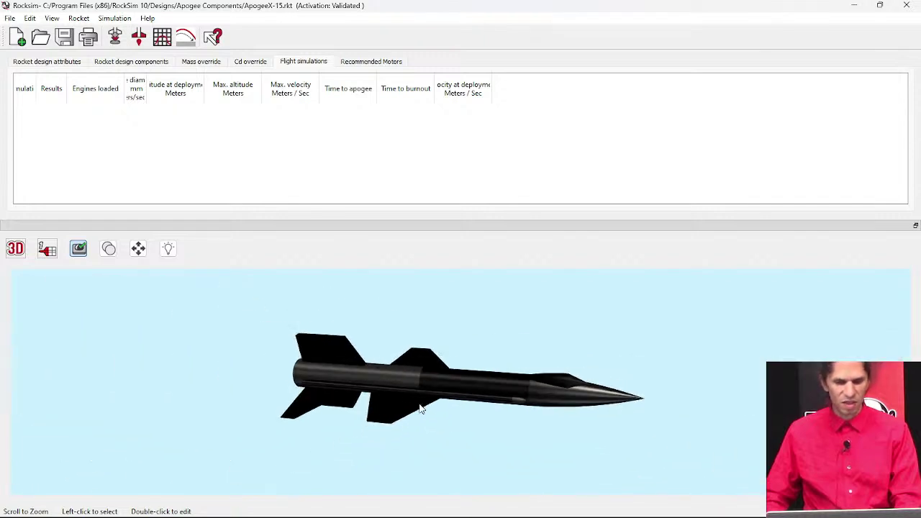
# - Rotate the 3D X-15 to examine its underside and tail, and return to the 2D side view
pyautogui.moveTo(421, 408); pyautogui.dragTo(167, 370)
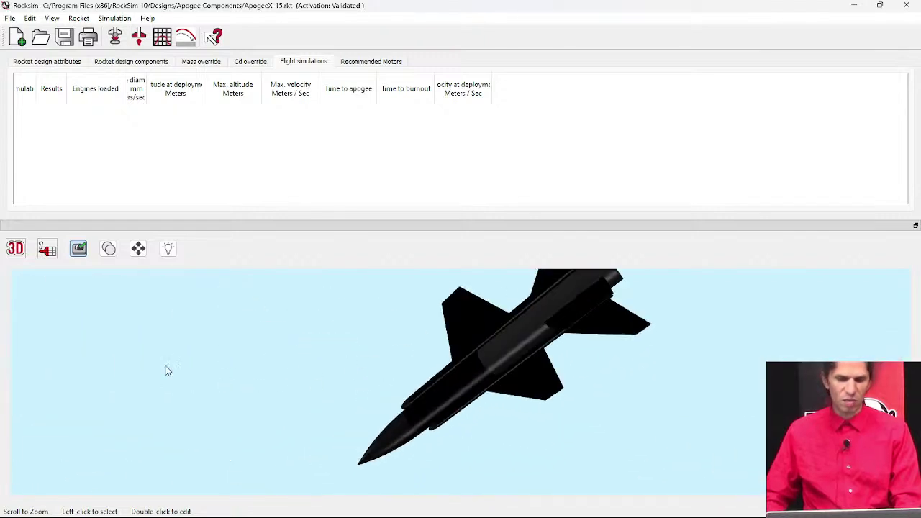
pyautogui.moveTo(408, 317); pyautogui.dragTo(429, 307)
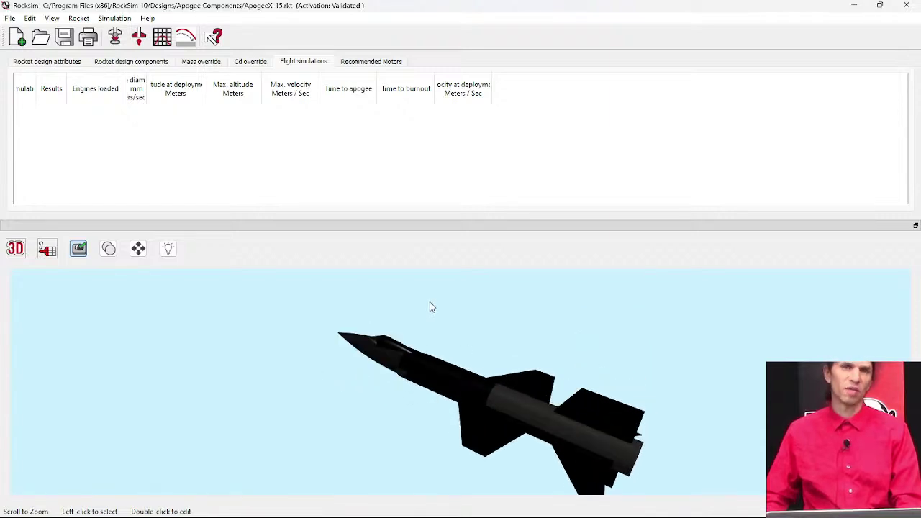
pyautogui.scroll(-3, 467, 371)
pyautogui.scroll(5, 494, 402)
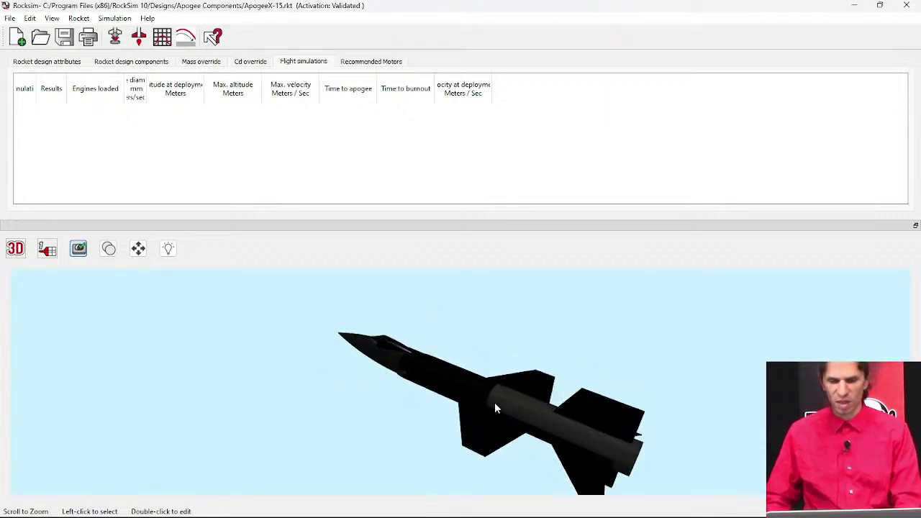
pyautogui.scroll(-1, 469, 368)
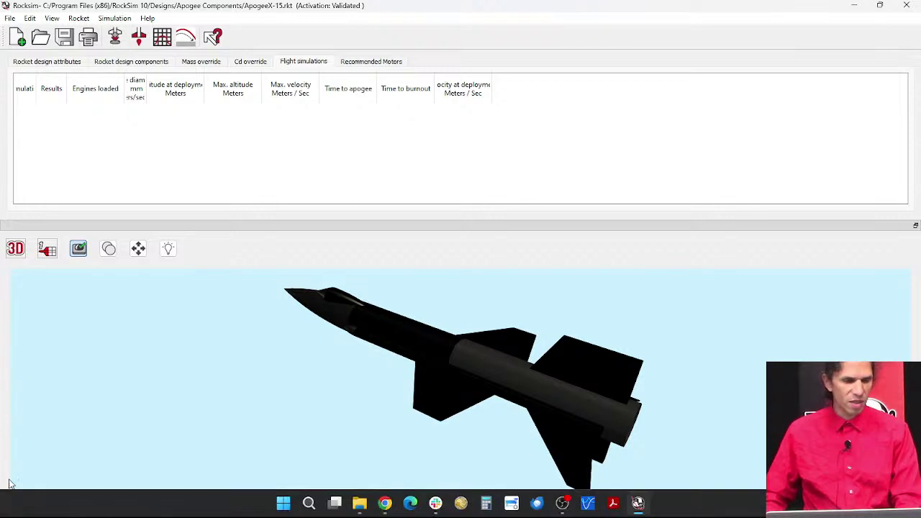
pyautogui.click(14, 249)
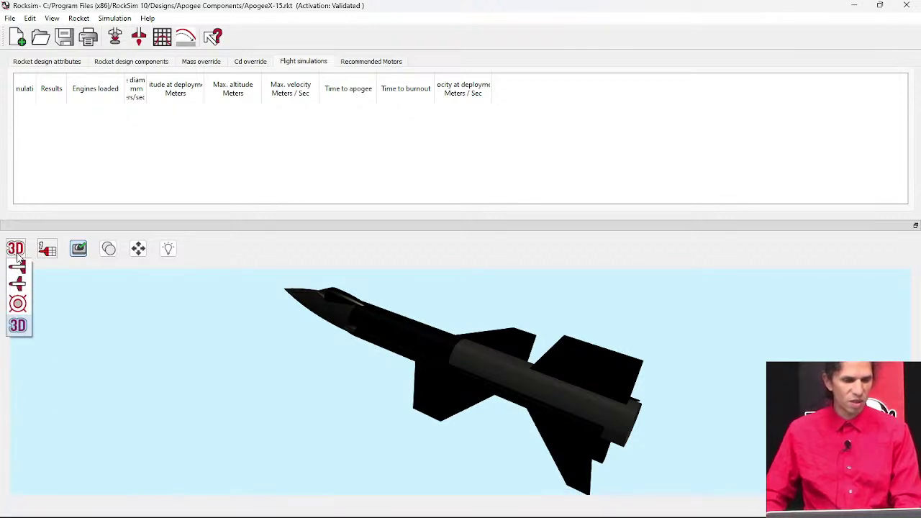
pyautogui.click(15, 272)
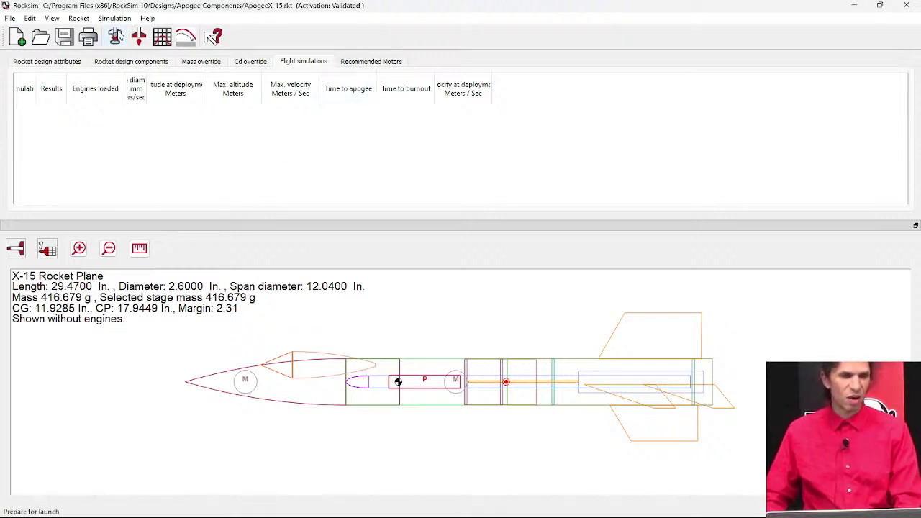
# - Prepare a launch and list only engines that match the mount diameter for the 29 mm motor mount
pyautogui.click(117, 36)
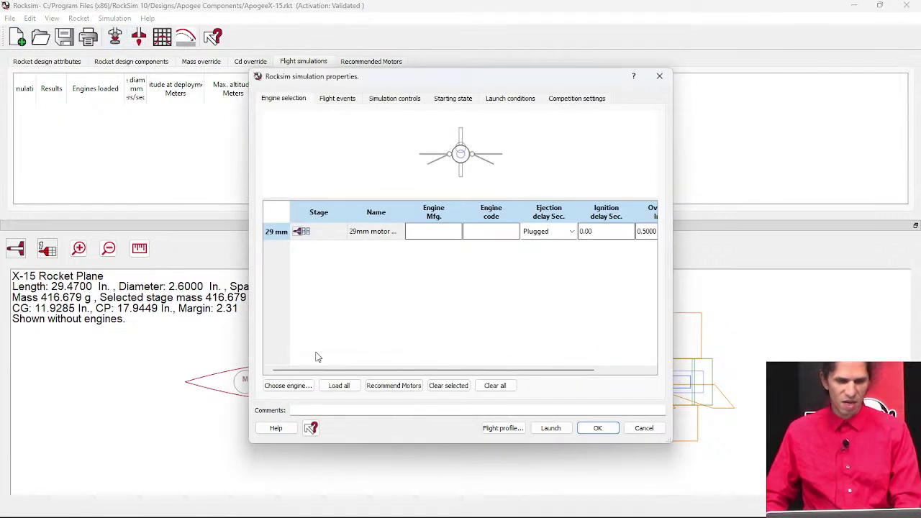
pyautogui.click(287, 385)
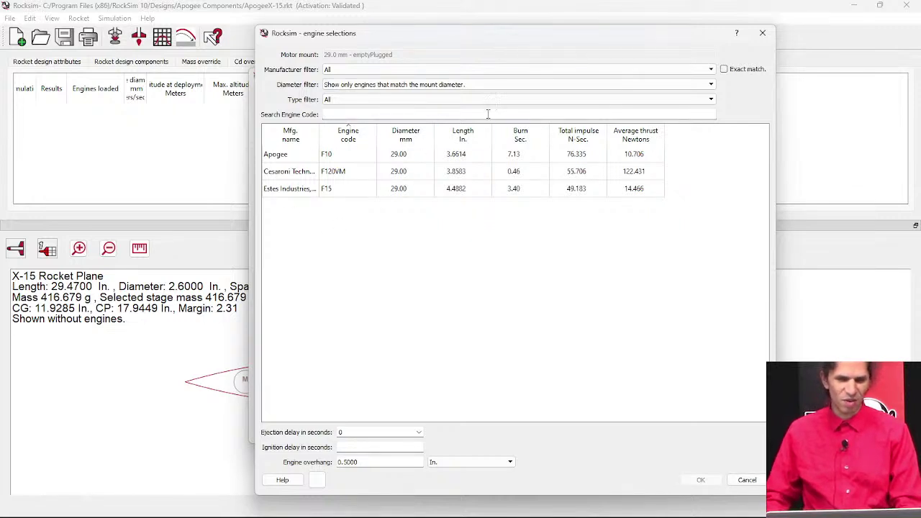
pyautogui.click(712, 86)
pyautogui.click(403, 101)
# - Try filtering the engine list to Aerotech, and restore the manufacturer filter to All
pyautogui.click(389, 69)
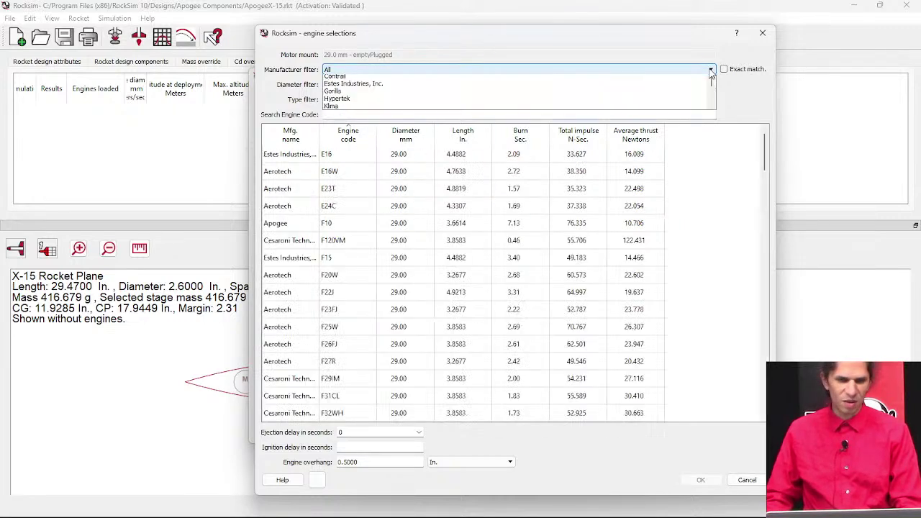
pyautogui.click(388, 86)
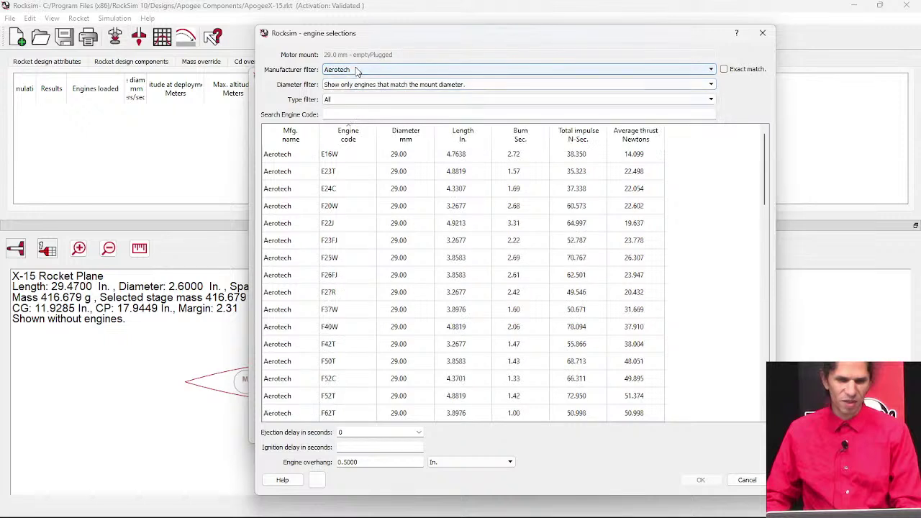
pyautogui.click(361, 70)
pyautogui.click(338, 78)
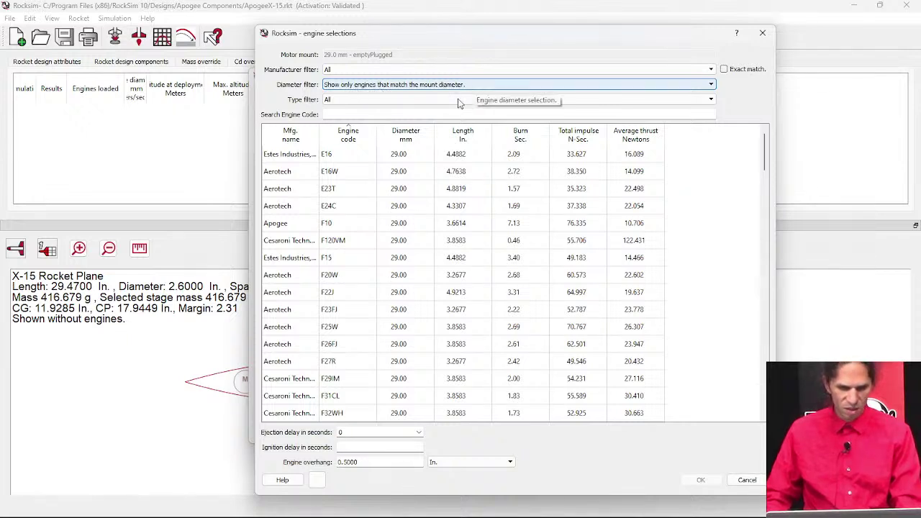
# - Load the Aerotech E24C engine with a 4-second ejection delay and launch the simulation
pyautogui.click(345, 210)
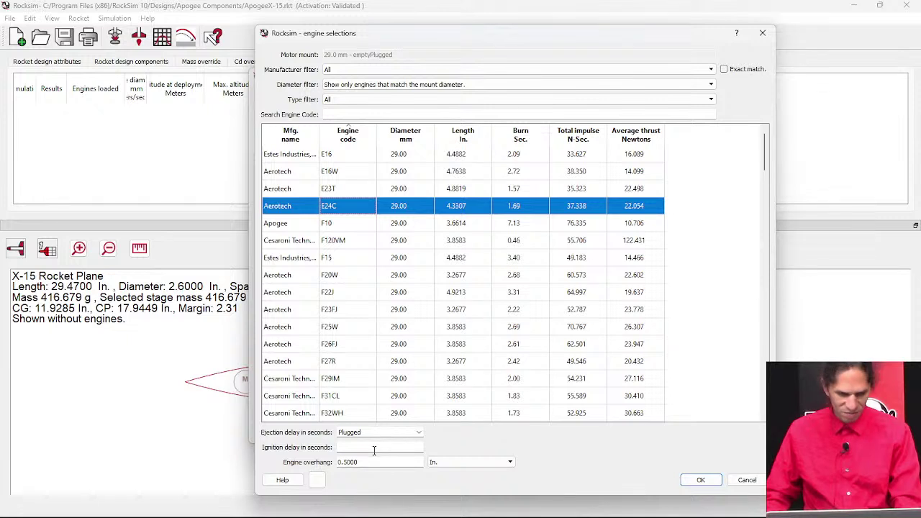
pyautogui.click(419, 433)
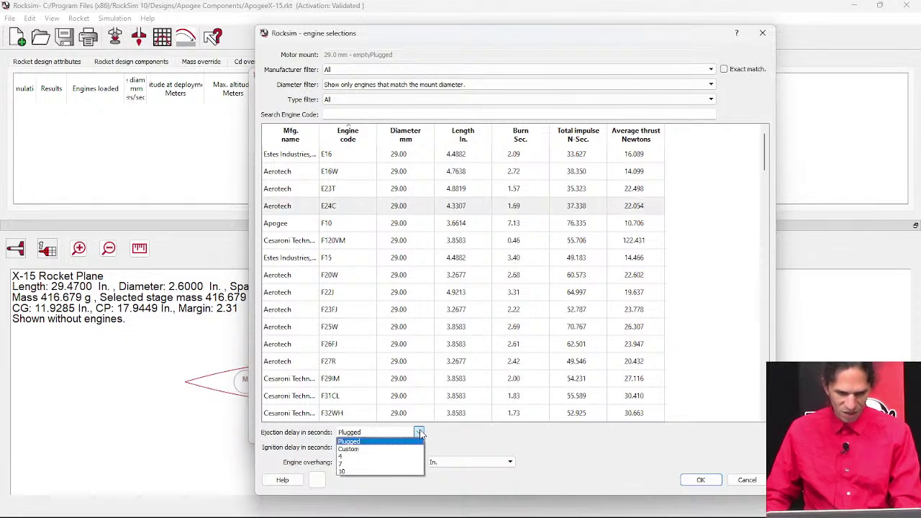
pyautogui.click(352, 459)
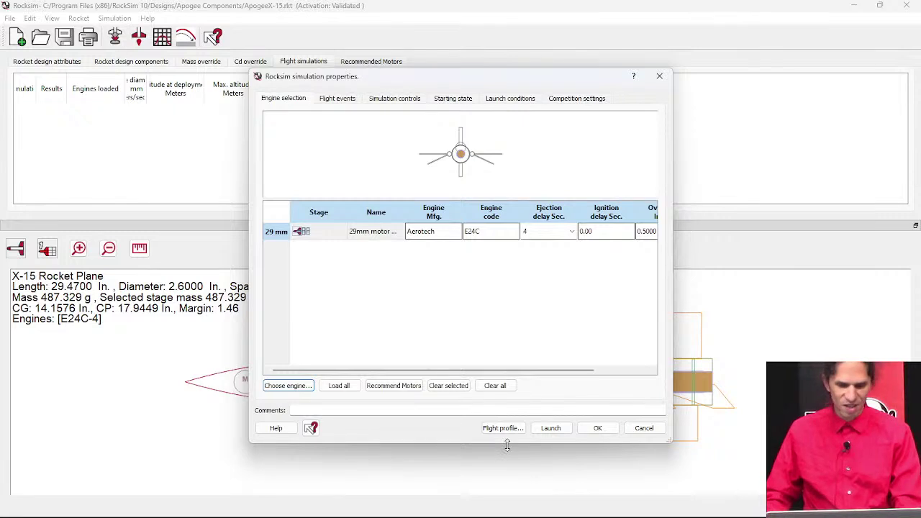
pyautogui.click(551, 429)
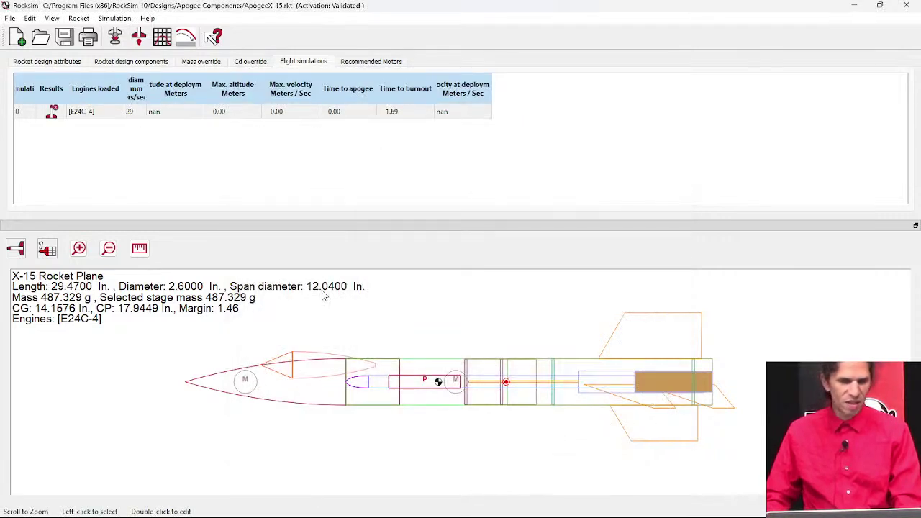
# - Open the simulation details for the E24C-4 flight, read through to the landing data, and close them
pyautogui.click(83, 112)
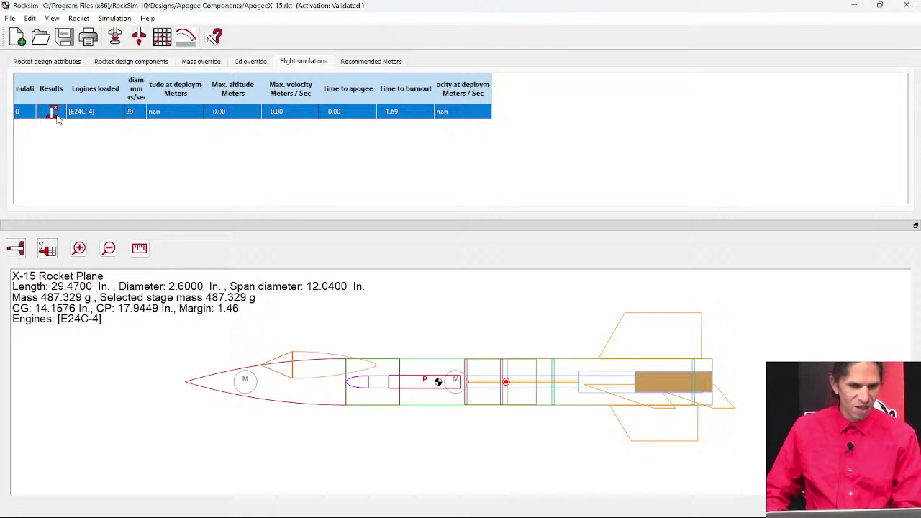
pyautogui.click(52, 117)
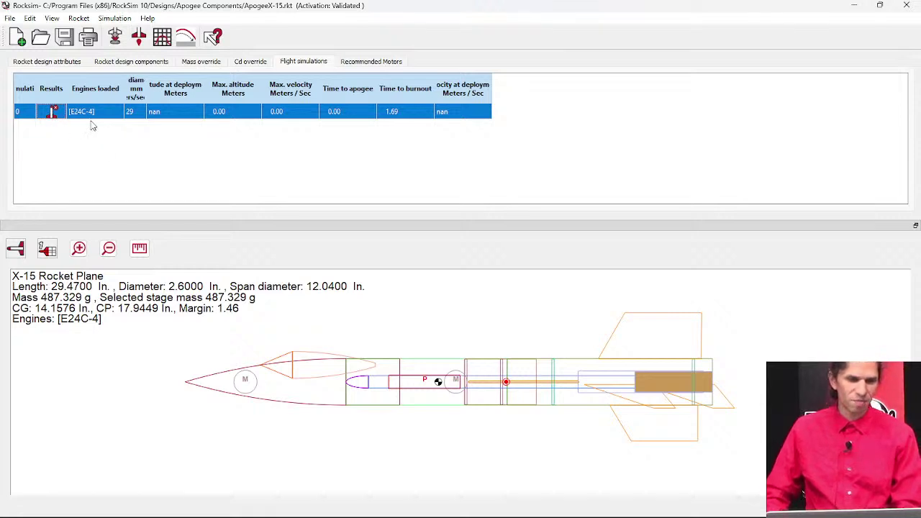
pyautogui.click(40, 141)
pyautogui.click(53, 116)
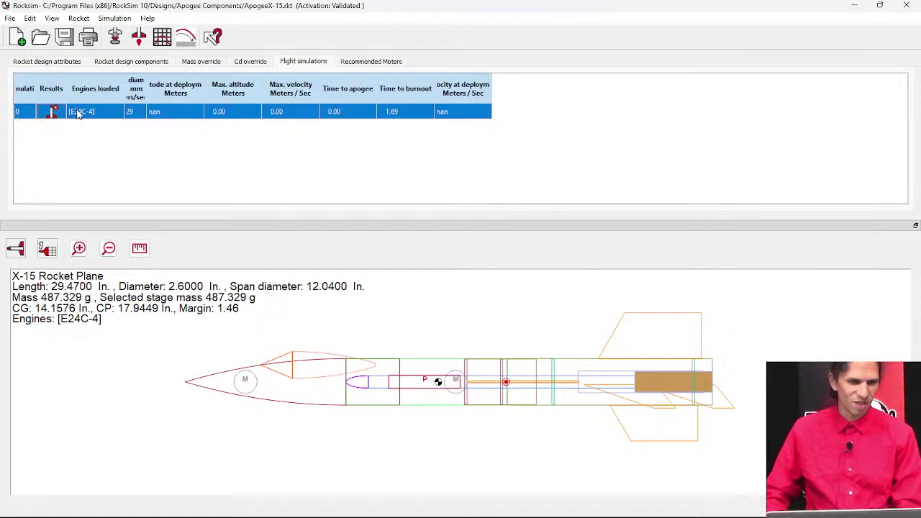
pyautogui.doubleClick(55, 114)
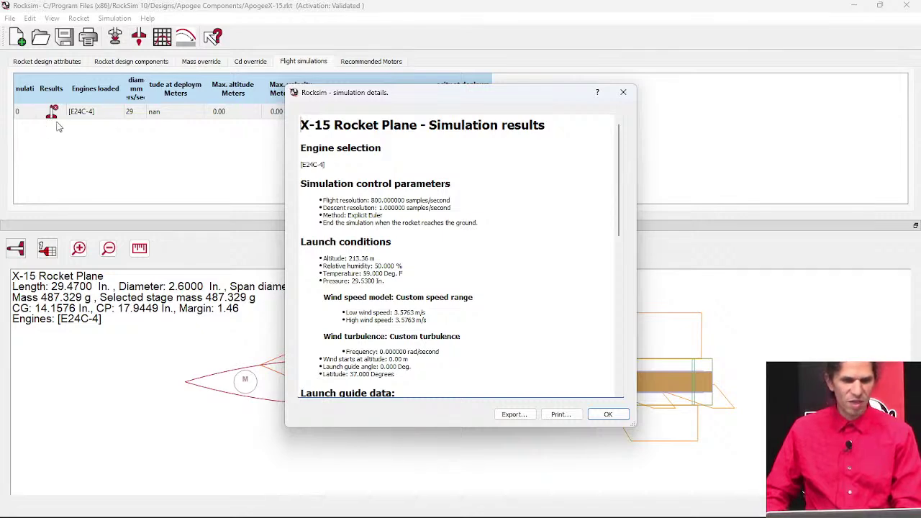
pyautogui.scroll(-10, 399, 254)
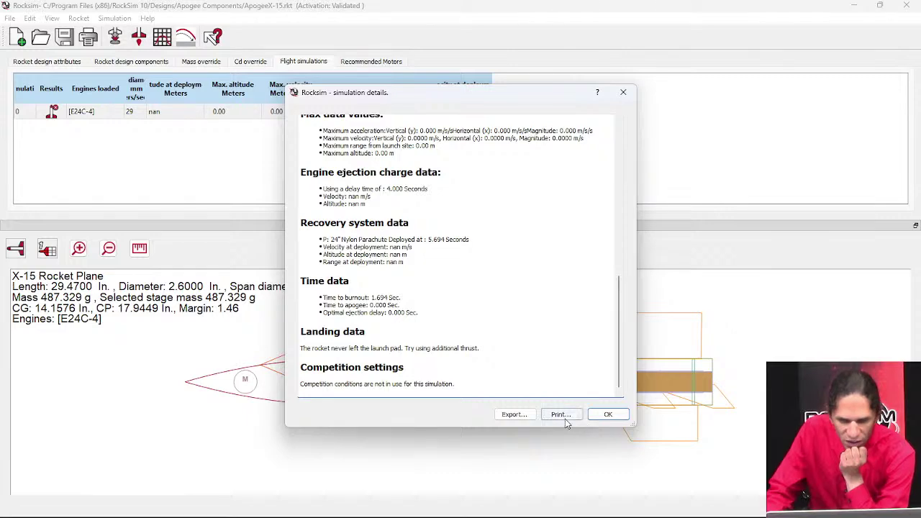
pyautogui.click(607, 414)
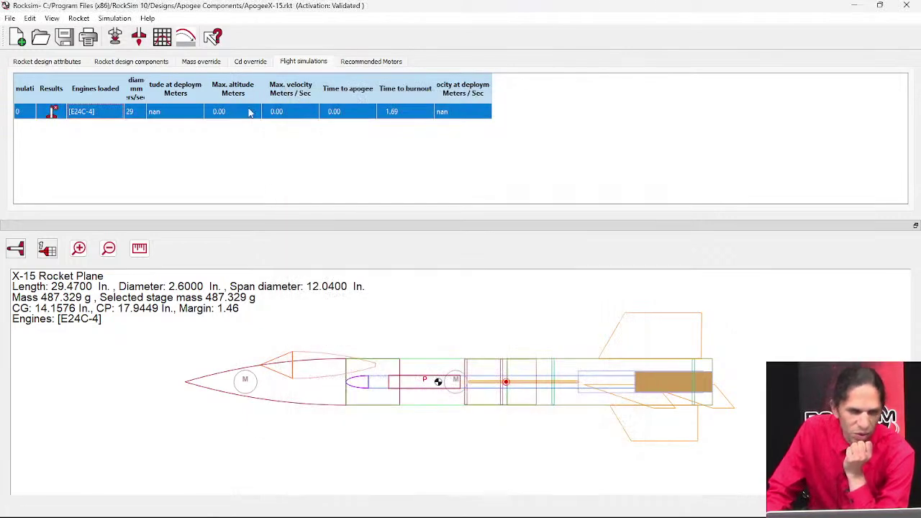
# - Prepare another launch and load the Aerotech G80NT engine into the 29 mm motor mount
pyautogui.click(117, 37)
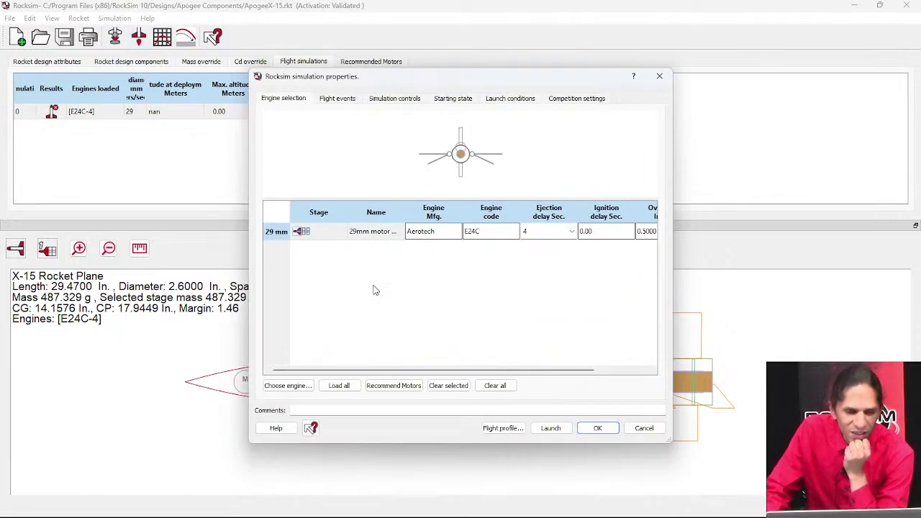
pyautogui.click(295, 385)
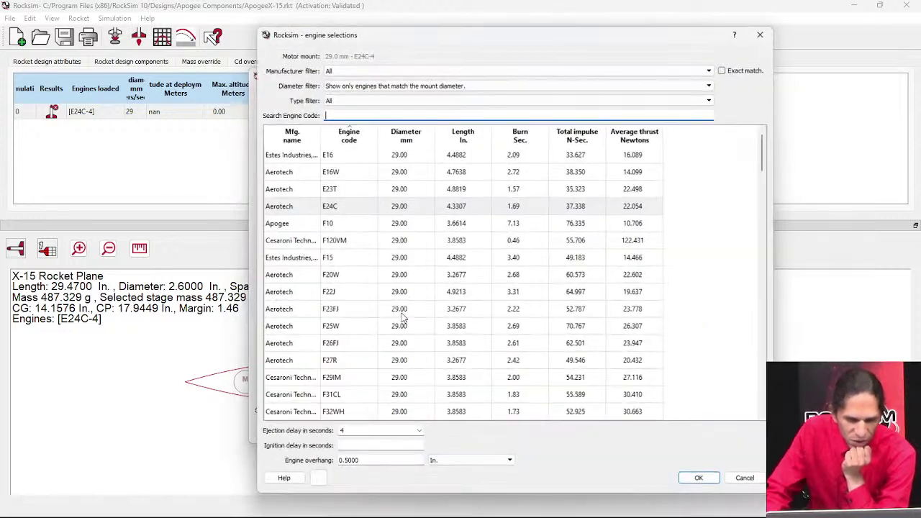
pyautogui.scroll(-5, 415, 282)
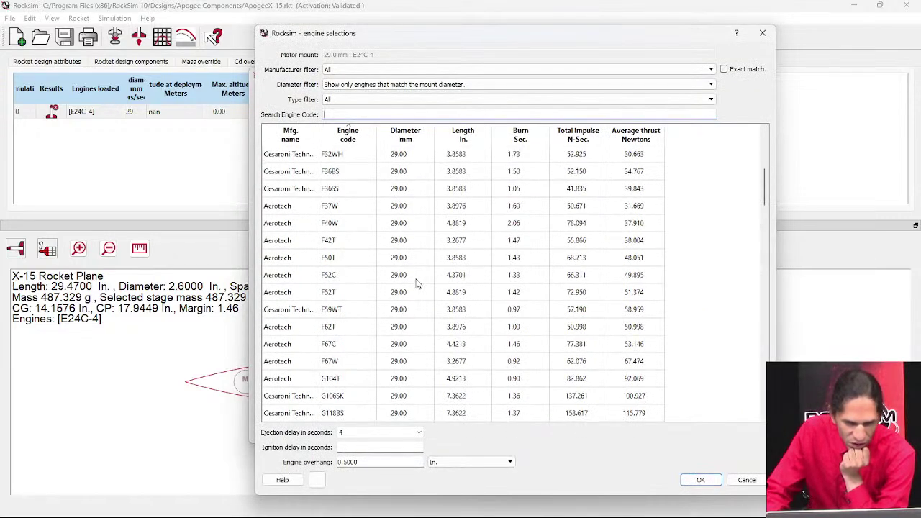
pyautogui.scroll(-10, 368, 327)
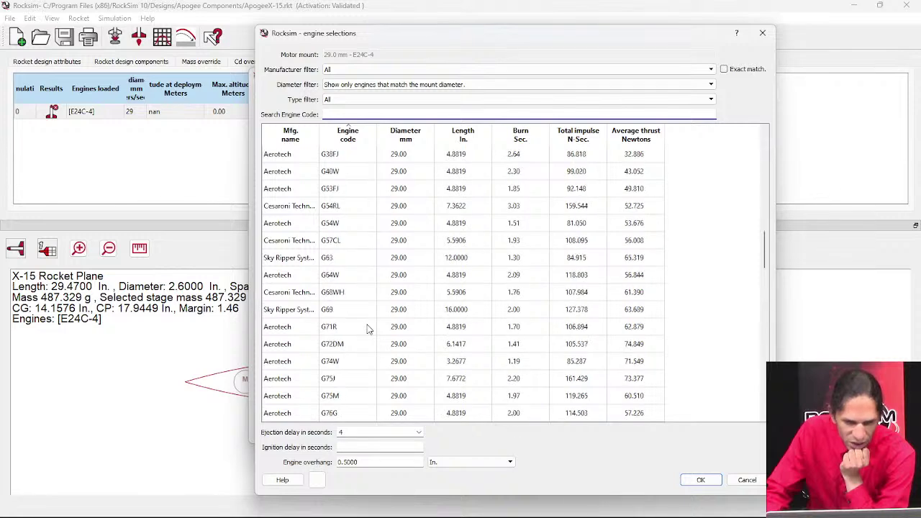
pyautogui.scroll(-3, 364, 330)
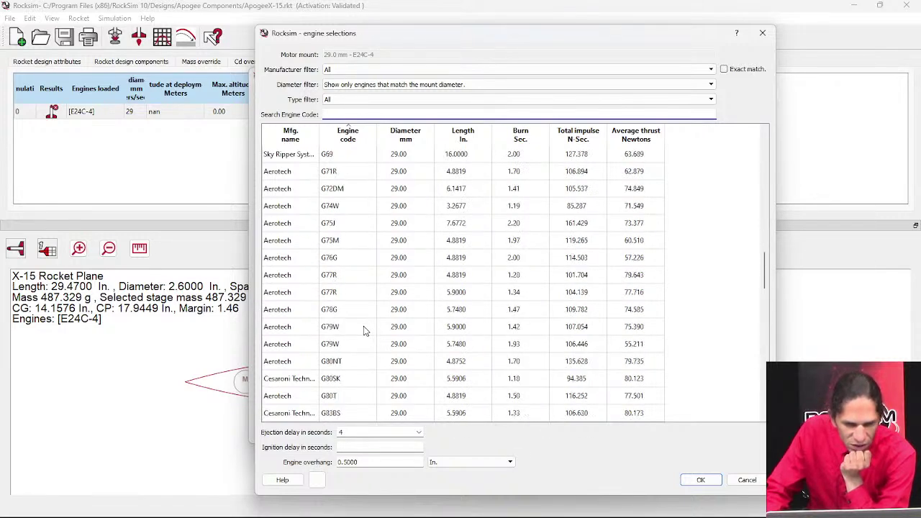
pyautogui.click(335, 361)
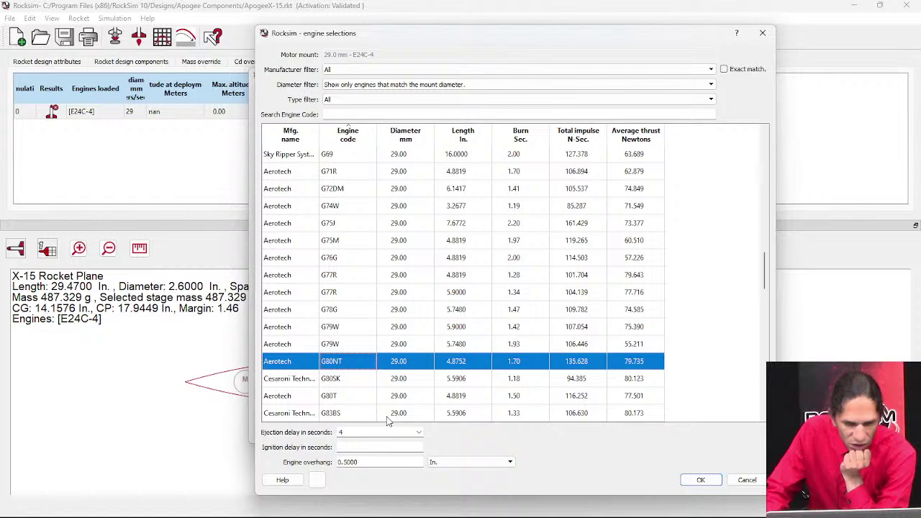
pyautogui.doubleClick(336, 362)
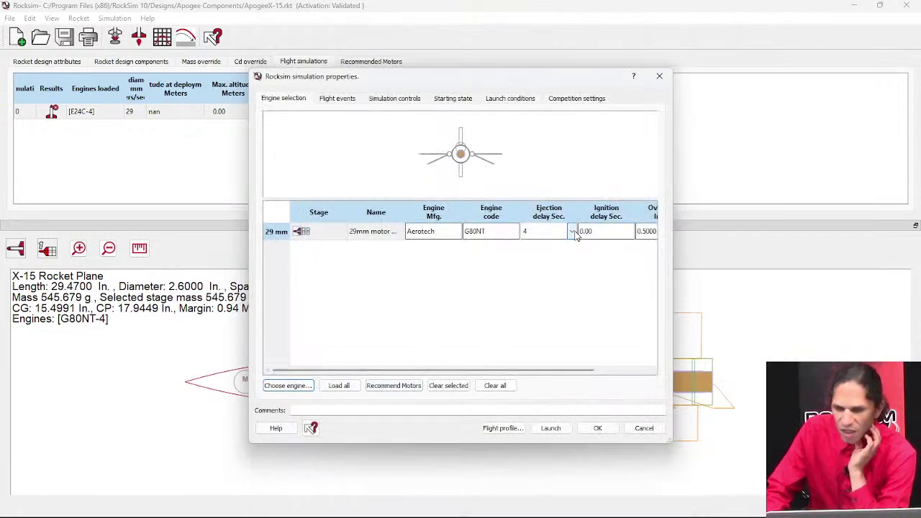
# - Set the G80NT's ejection delay to 7 seconds and launch the simulation
pyautogui.click(572, 231)
pyautogui.click(536, 271)
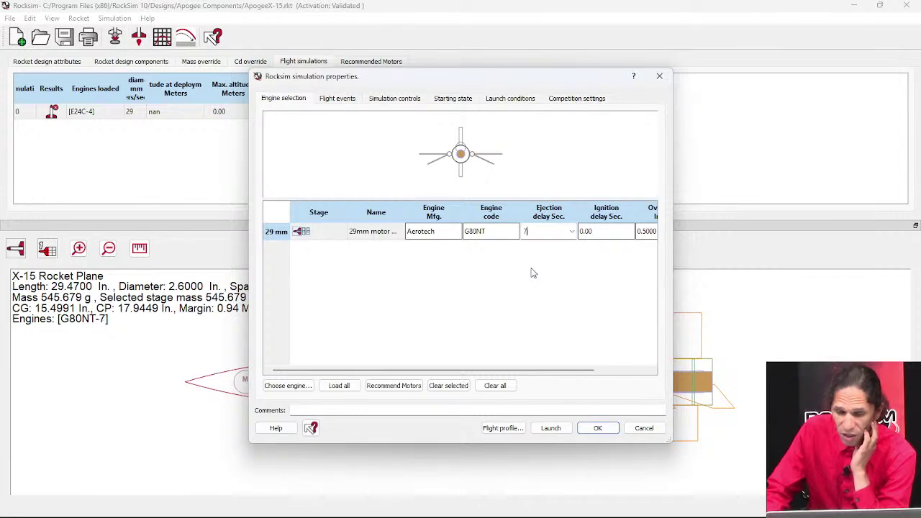
pyautogui.click(547, 427)
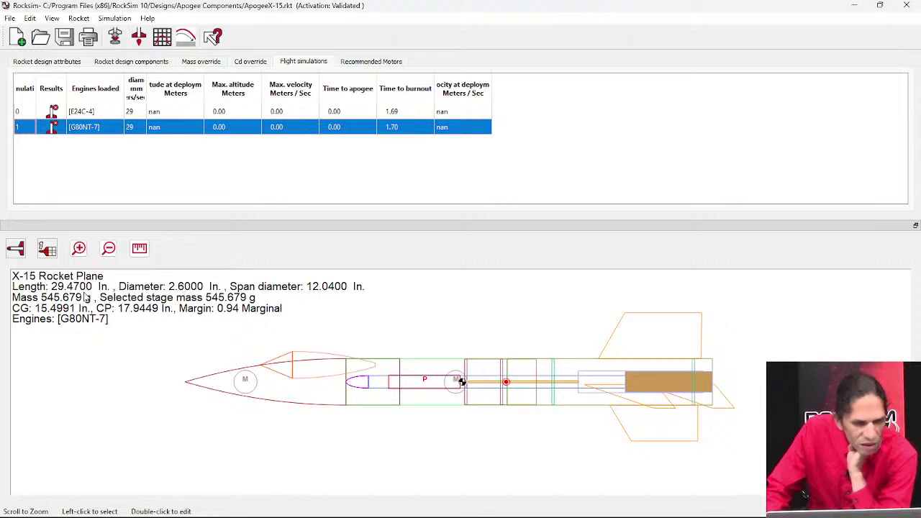
pyautogui.click(92, 305)
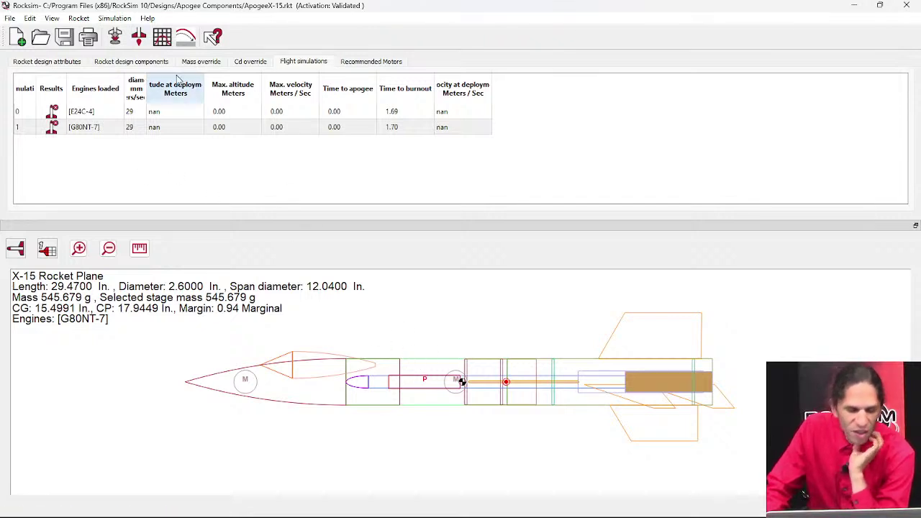
# - Open the Canopy Pod's properties from the design components, examine its ejection options and calculated mass, and close them
pyautogui.click(113, 64)
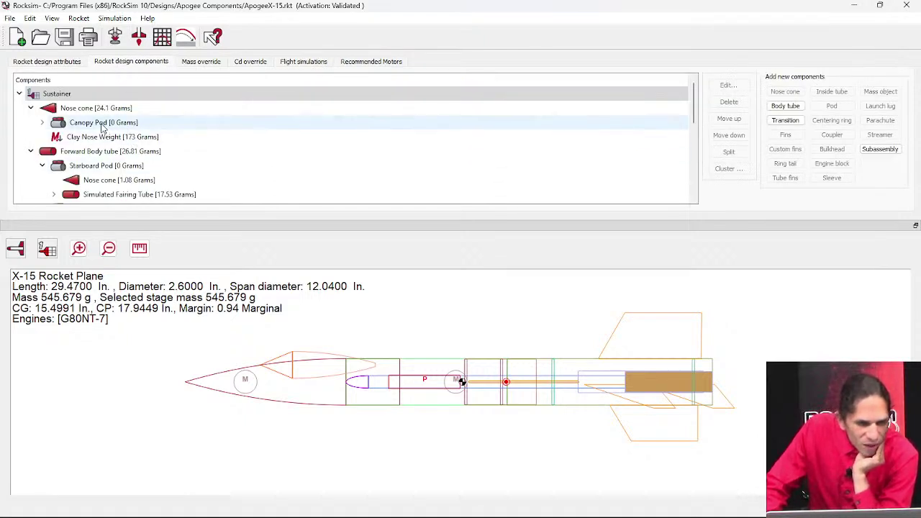
pyautogui.scroll(-1, 103, 128)
pyautogui.scroll(1, 102, 128)
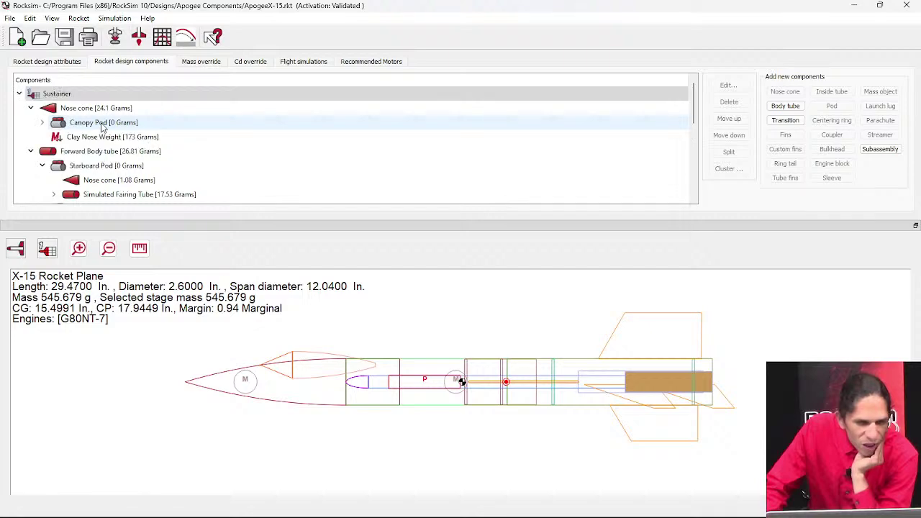
pyautogui.click(103, 127)
pyautogui.rightClick(105, 127)
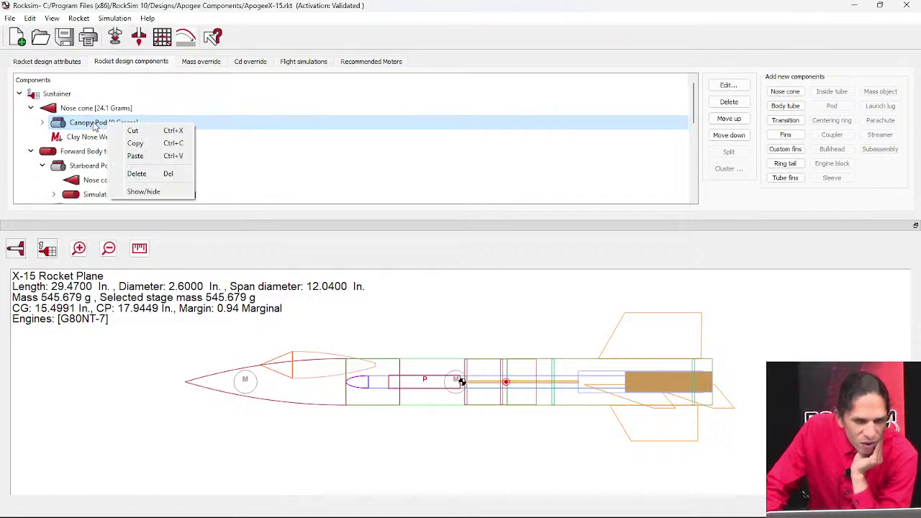
pyautogui.doubleClick(95, 127)
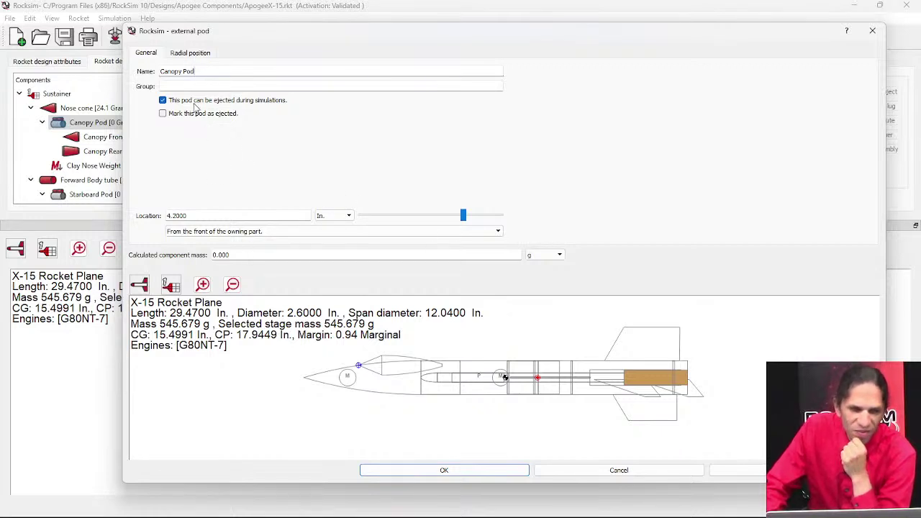
pyautogui.click(661, 476)
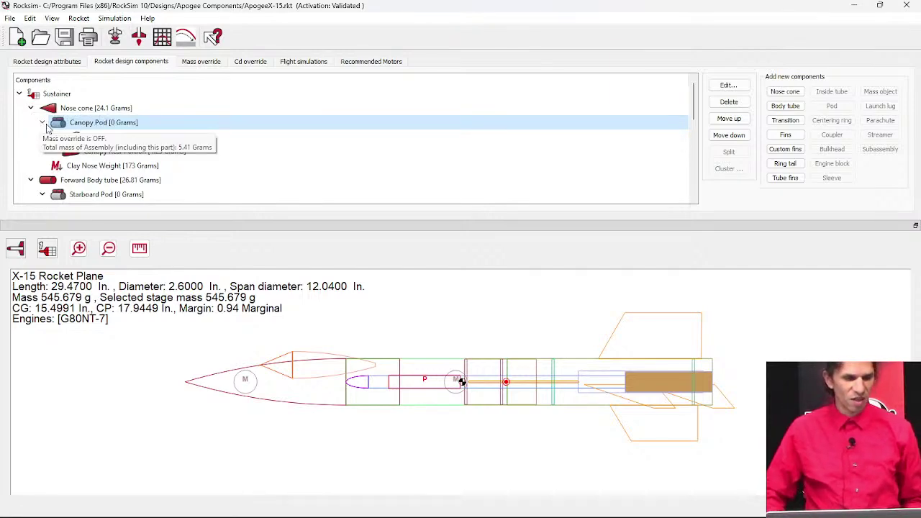
pyautogui.doubleClick(119, 125)
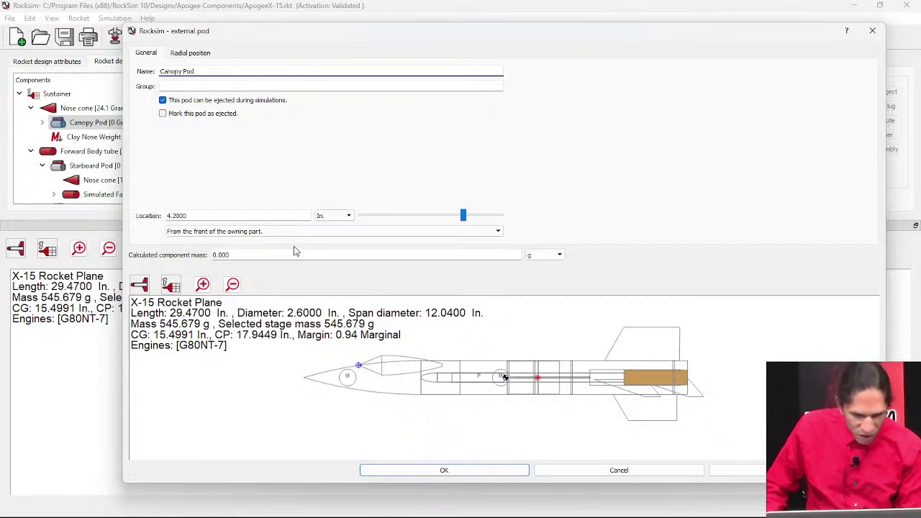
pyautogui.click(251, 254)
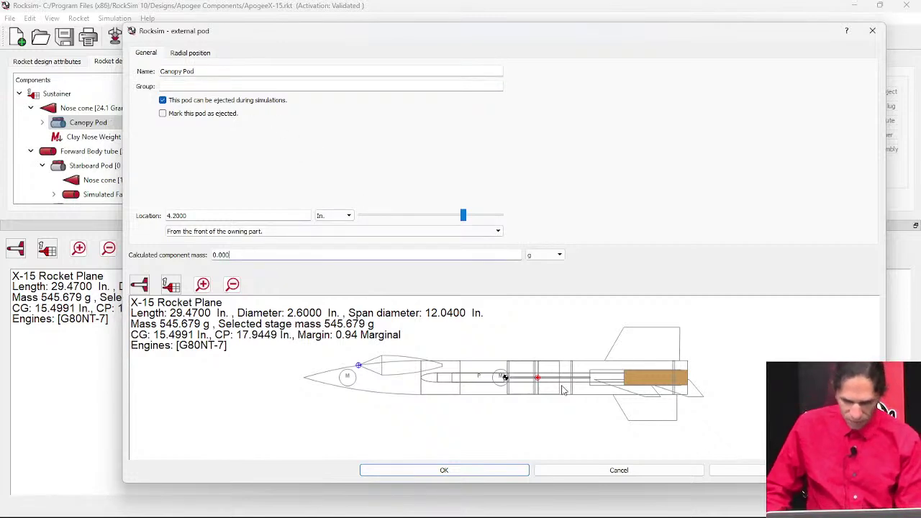
pyautogui.click(615, 468)
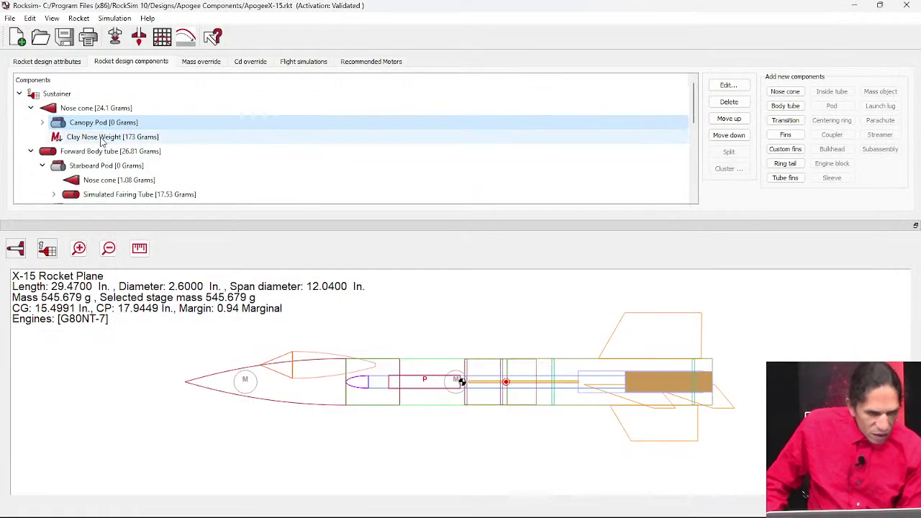
# - Check the properties of the Canopy Front and Canopy Rear Portion inside the Canopy Pod
pyautogui.click(42, 122)
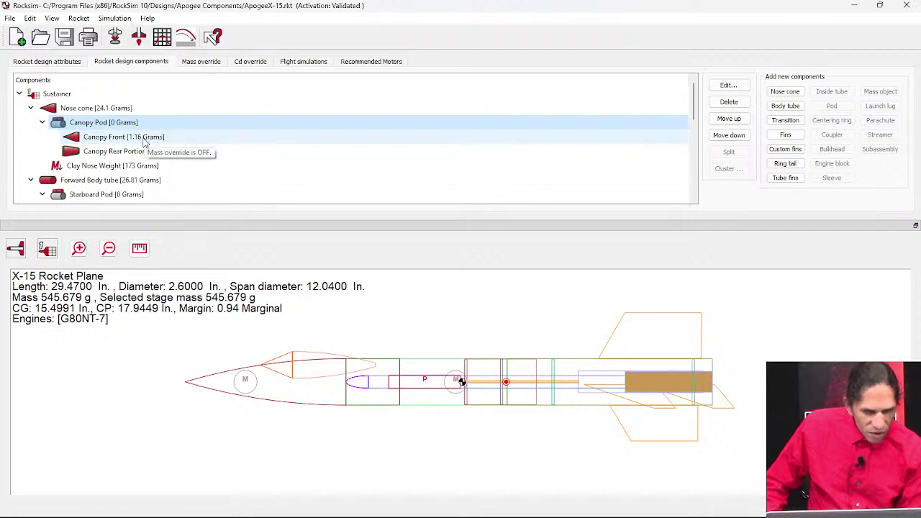
pyautogui.doubleClick(143, 139)
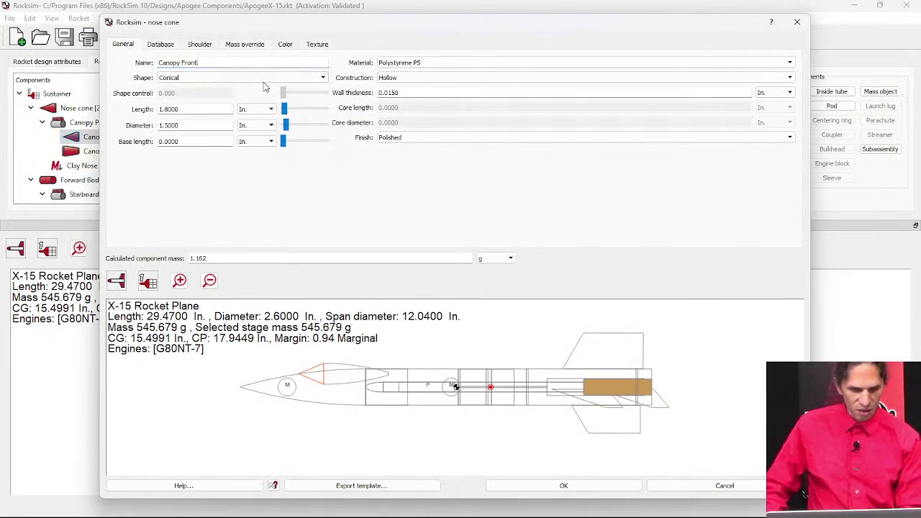
pyautogui.click(588, 489)
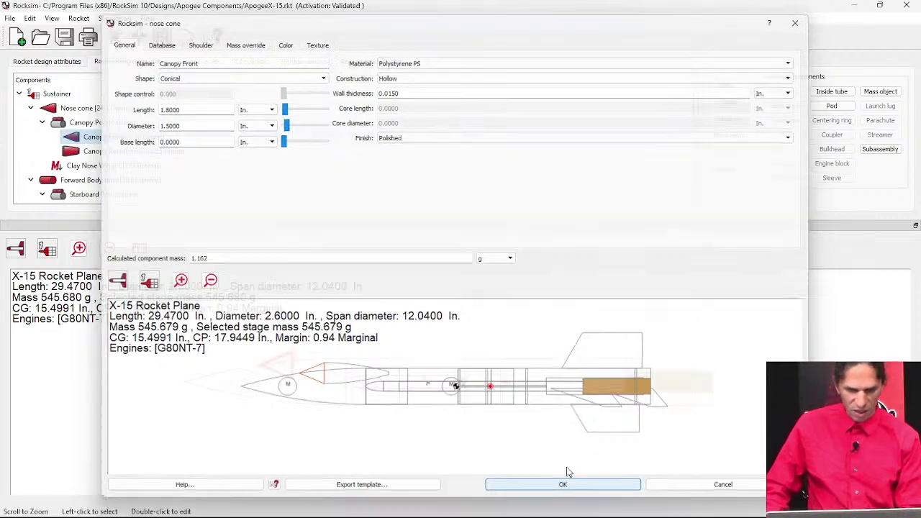
pyautogui.doubleClick(134, 152)
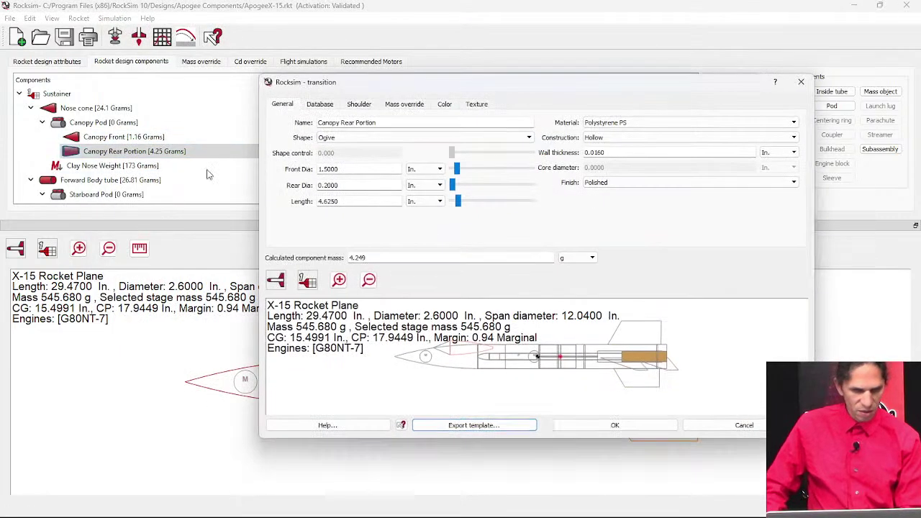
pyautogui.click(634, 431)
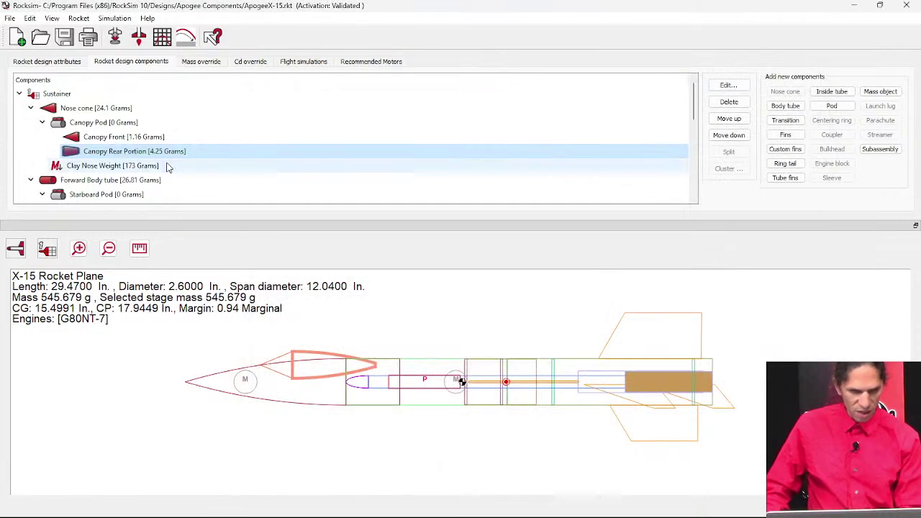
# - Set the Canopy Pod's component mass to 1 g
pyautogui.doubleClick(101, 124)
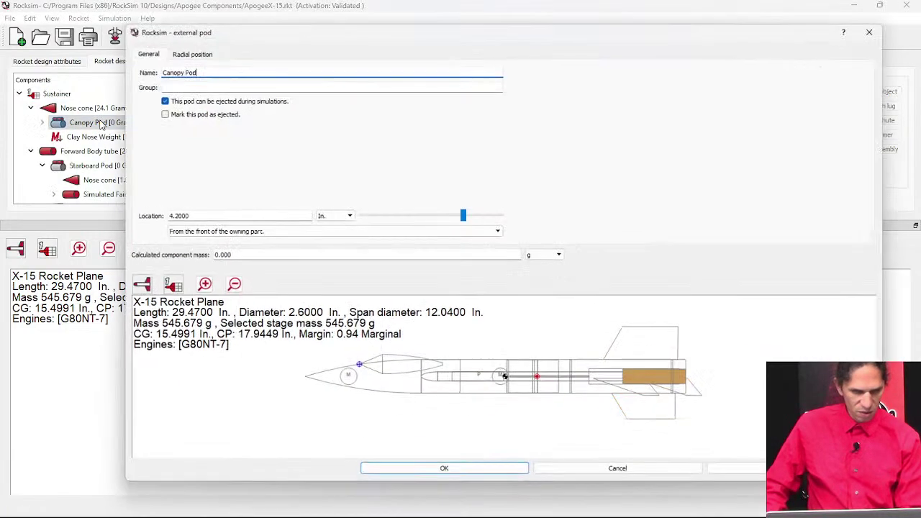
pyautogui.click(188, 52)
pyautogui.click(147, 54)
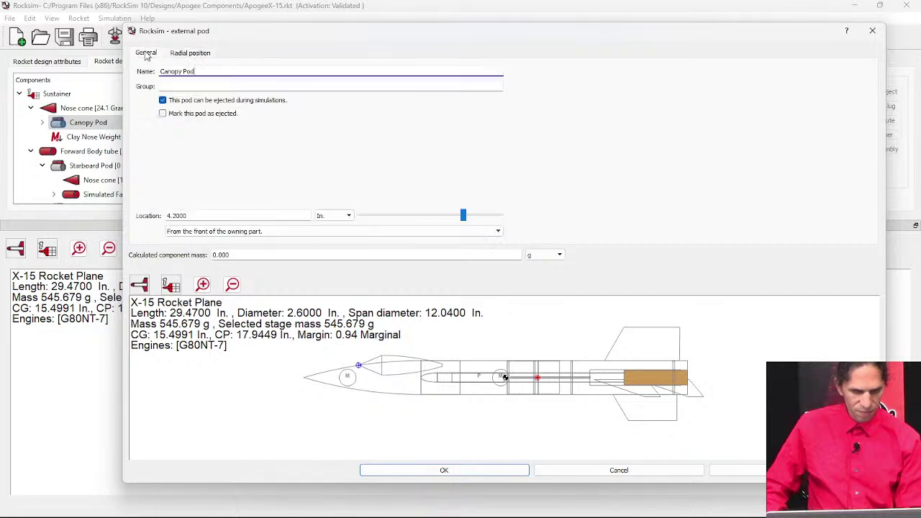
pyautogui.doubleClick(261, 255)
pyautogui.write('1')
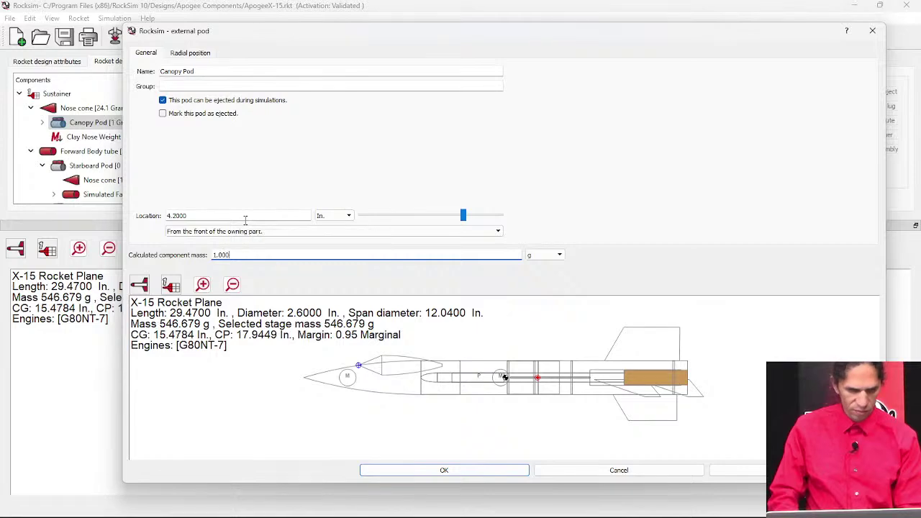
pyautogui.press('Return')
# - Set the Starboard Pod's component mass to 1 g
pyautogui.click(122, 167)
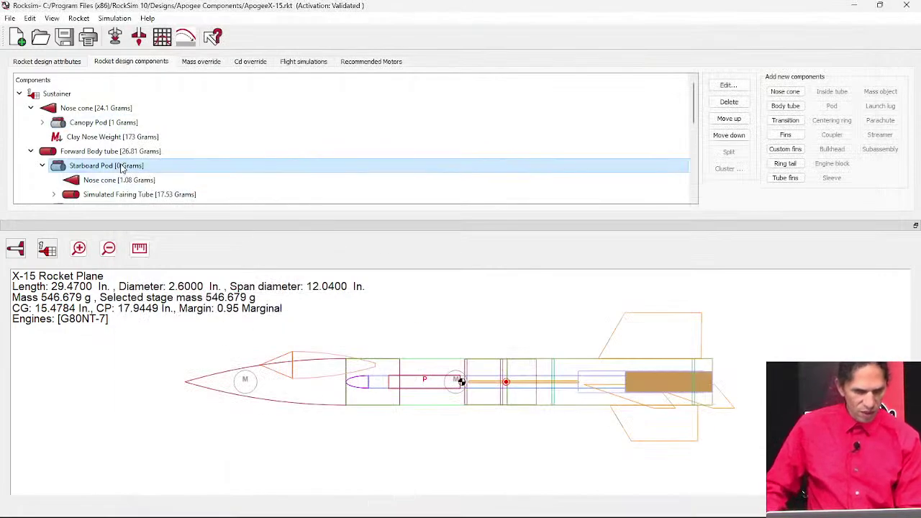
pyautogui.doubleClick(122, 166)
pyautogui.doubleClick(231, 255)
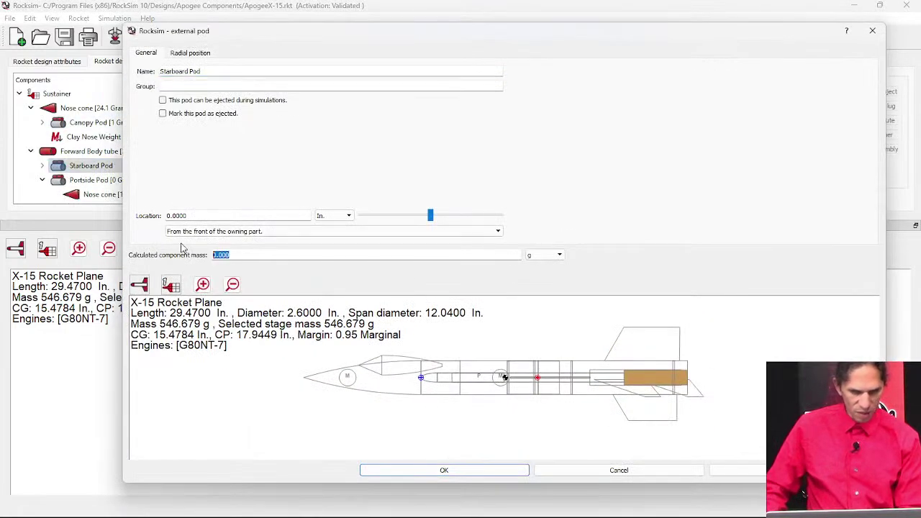
pyautogui.write('1')
pyautogui.press('Return')
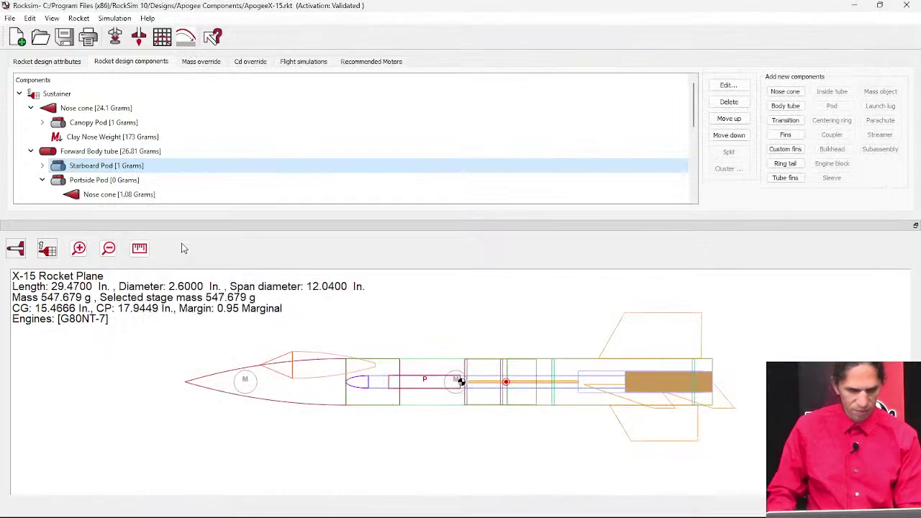
# - Set the Portside Pod's component mass to 1 g
pyautogui.doubleClick(128, 182)
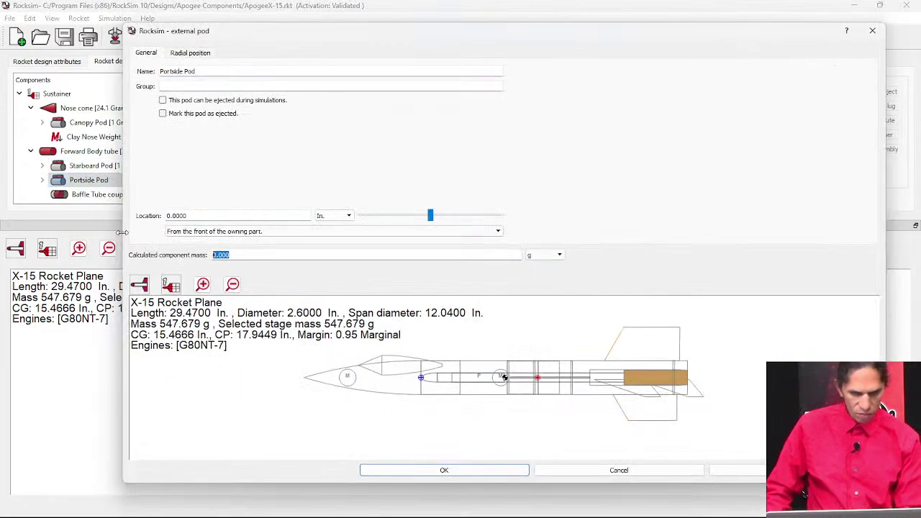
pyautogui.write('1')
pyautogui.press('Return')
# - Look through the remaining components and relaunch the simulation with the G80NT-7 engine
pyautogui.scroll(-3, 143, 180)
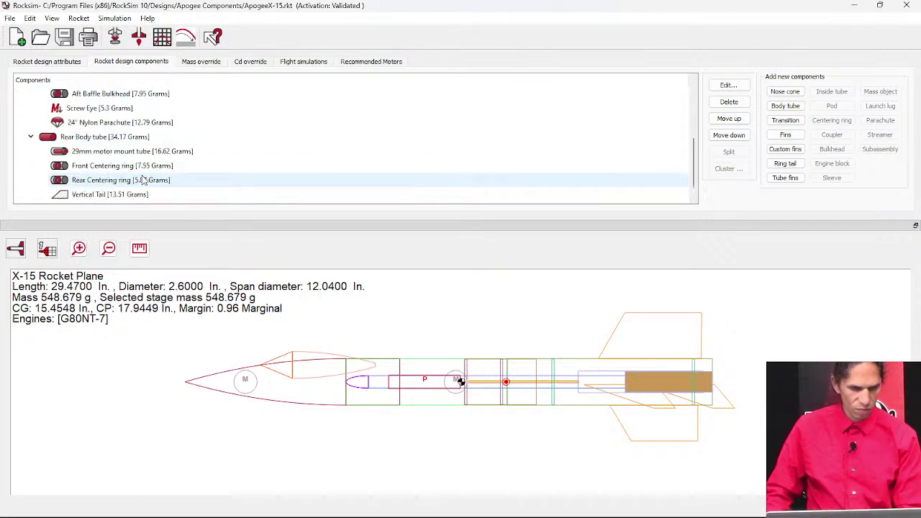
pyautogui.scroll(3, 144, 106)
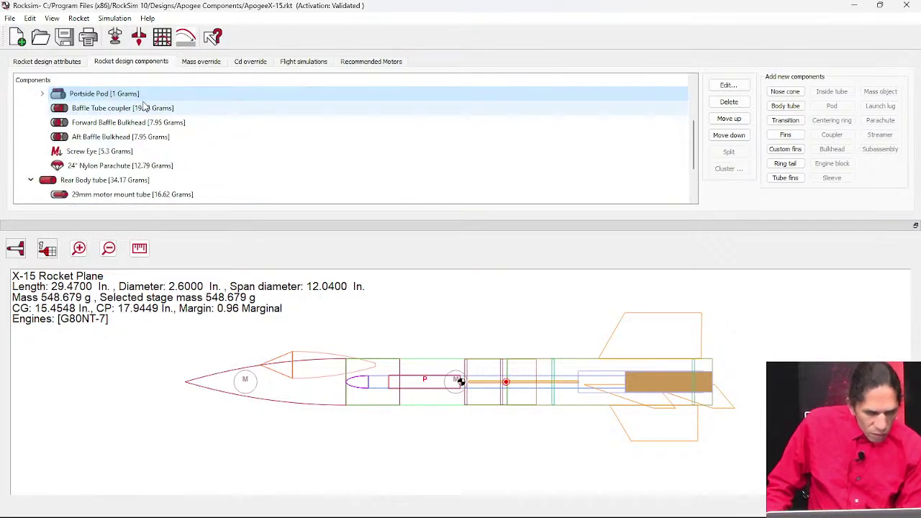
pyautogui.scroll(-3, 144, 106)
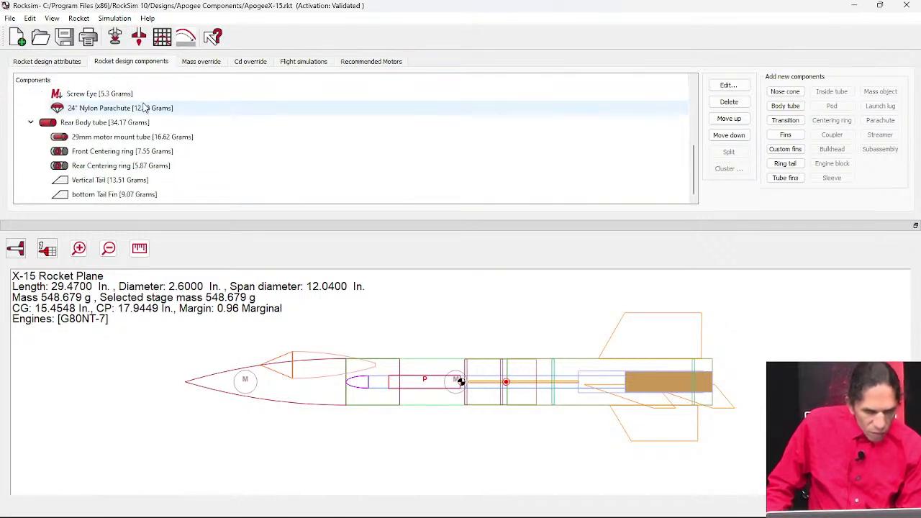
pyautogui.click(142, 40)
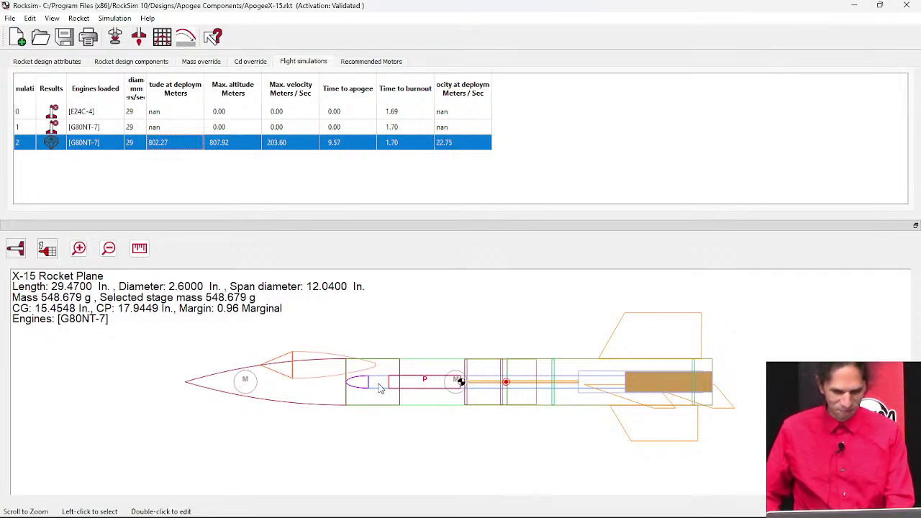
# - Switch to OBS and activate the Front Camera Only scene
pyautogui.moveTo(309, 512)
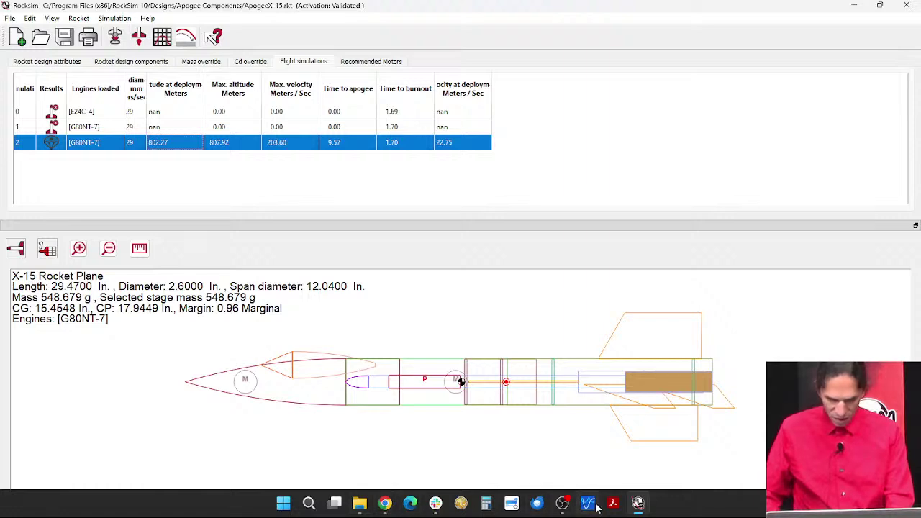
pyautogui.click(564, 506)
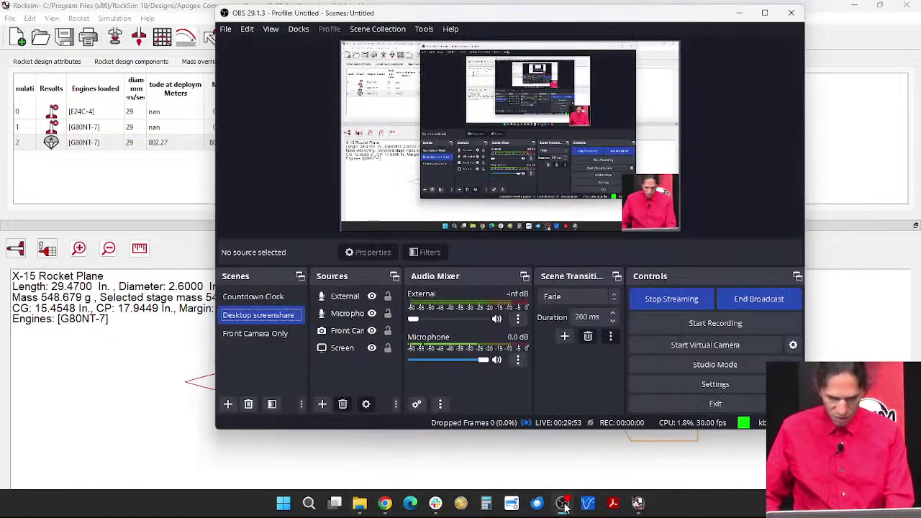
pyautogui.click(268, 333)
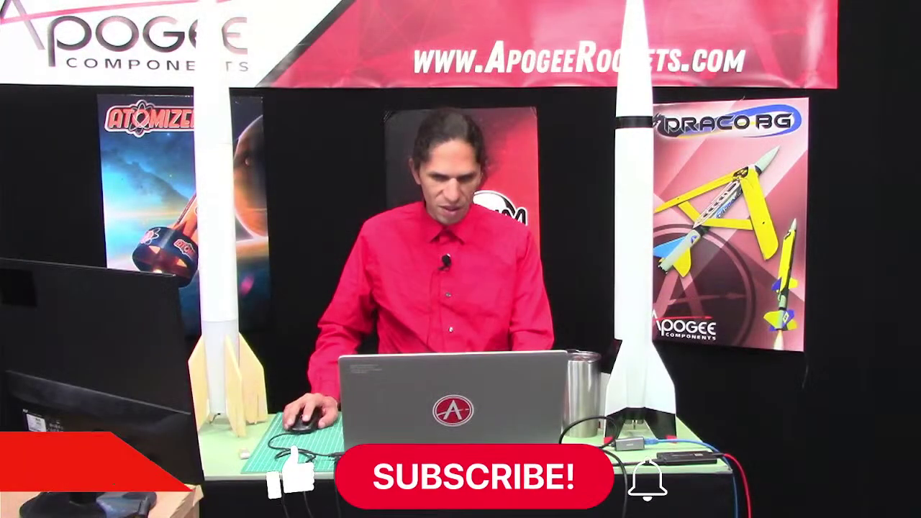